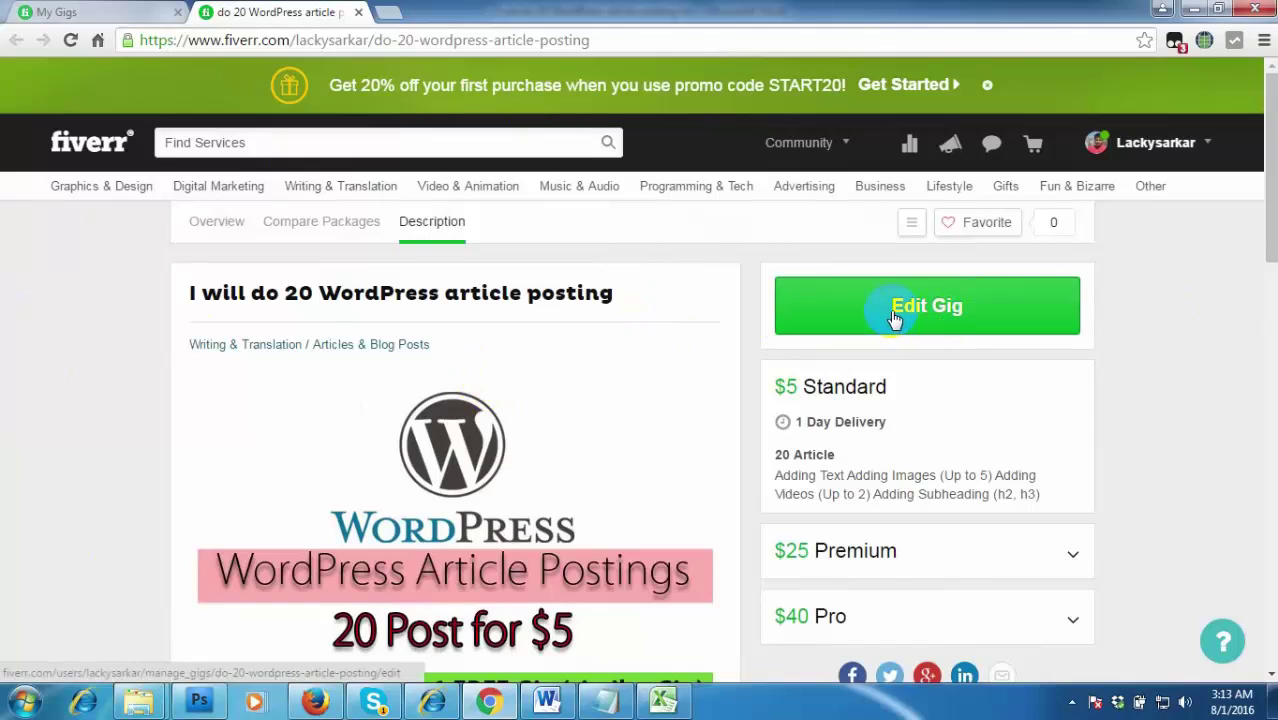
# Open the 20 WordPress article posting gig for editing and review its category, description, language metadata and tags
pyautogui.click(895, 316)
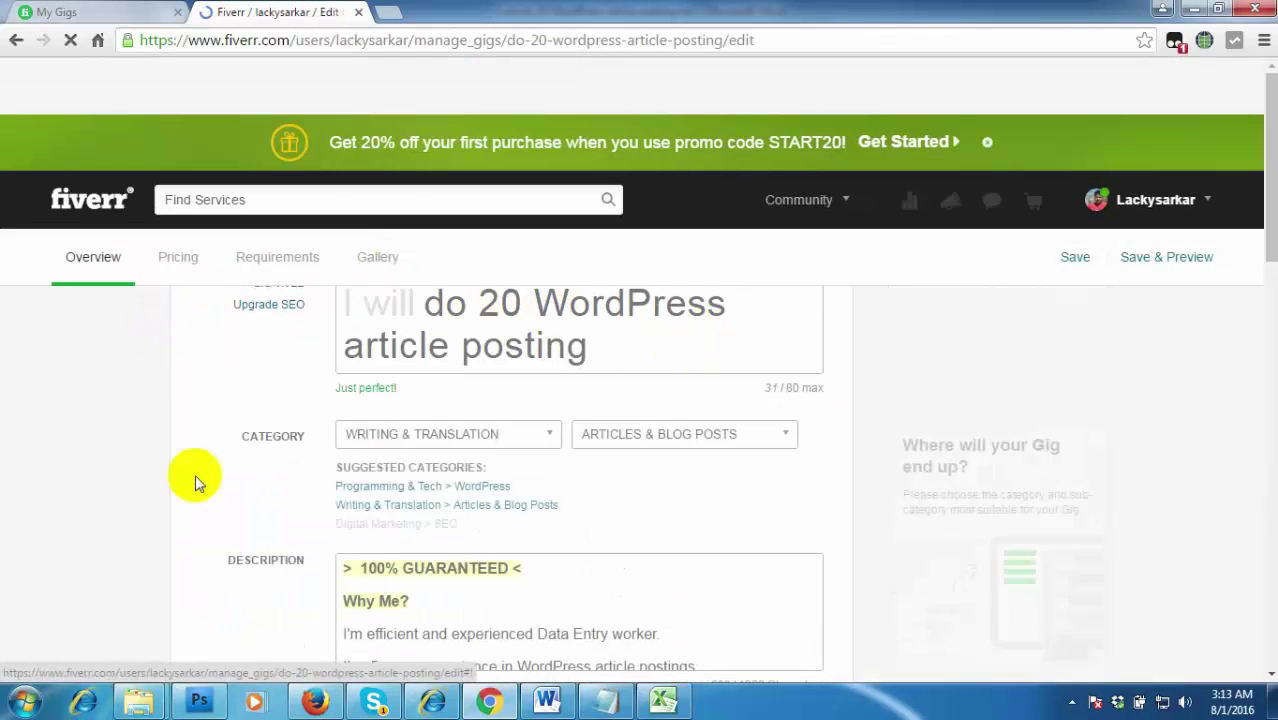
pyautogui.scroll(-3, 214, 521)
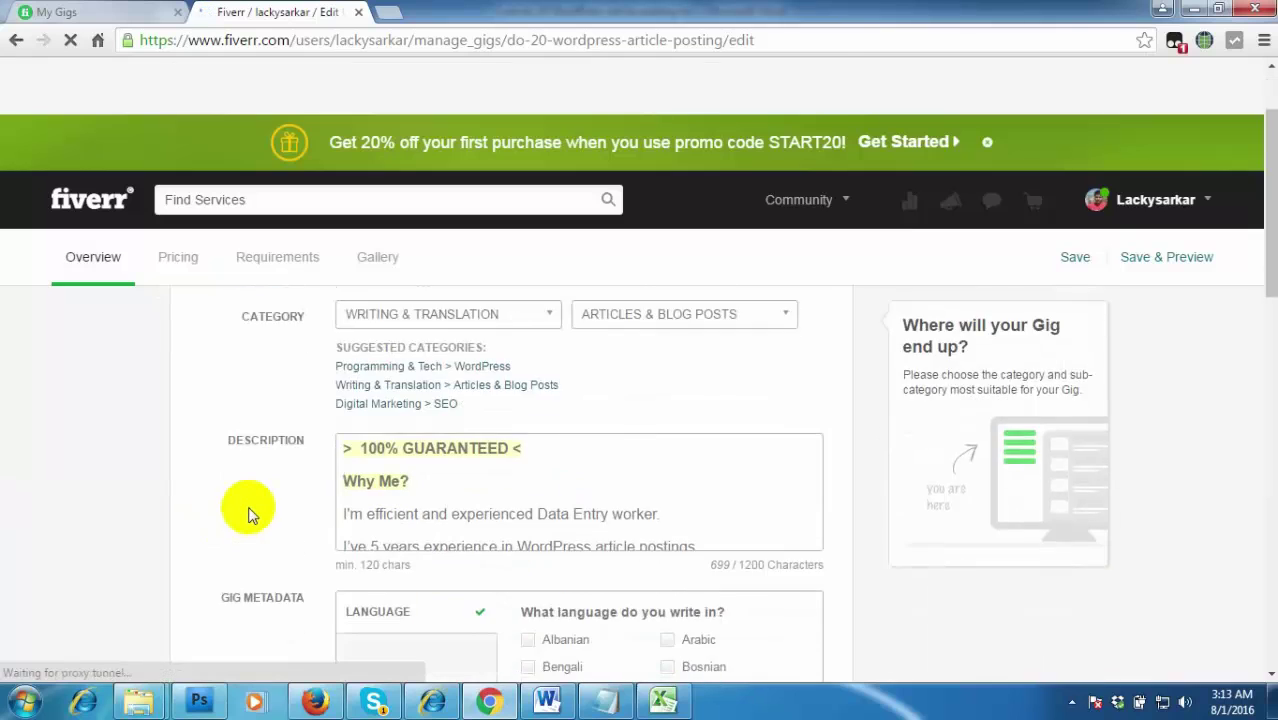
pyautogui.scroll(-1, 528, 428)
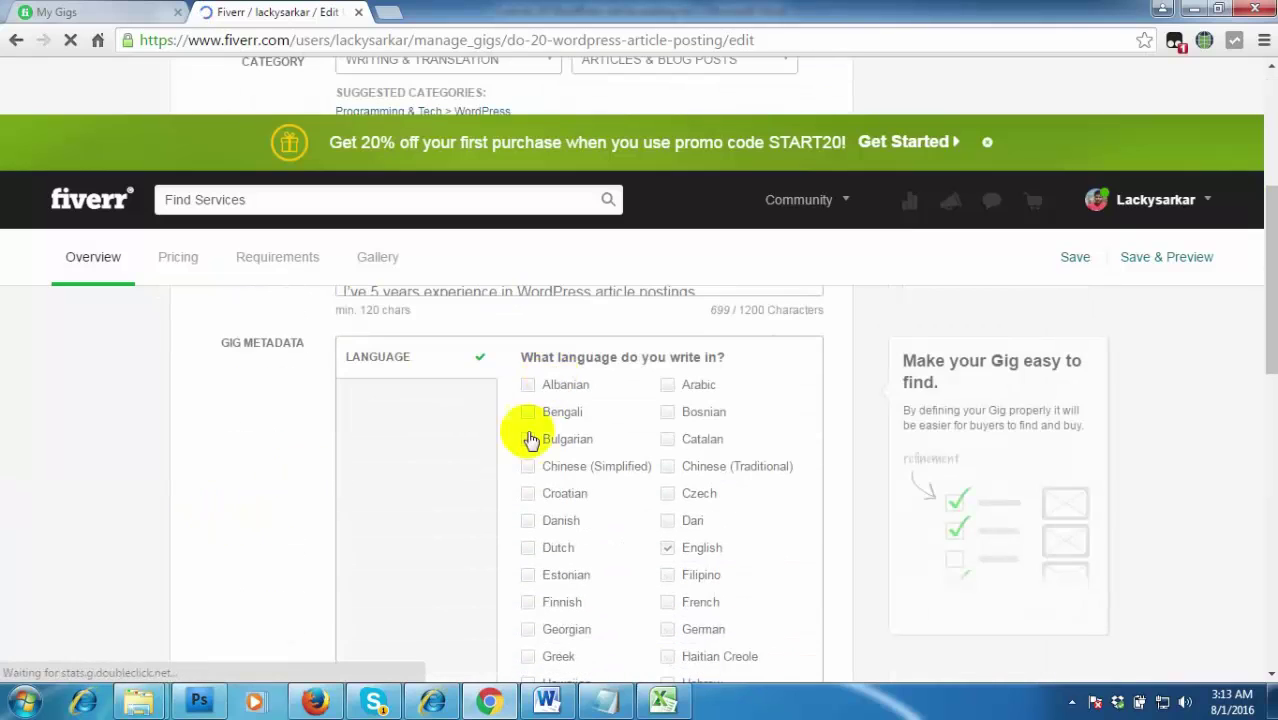
pyautogui.scroll(4, 414, 523)
pyautogui.scroll(-2, 693, 486)
pyautogui.click(608, 477)
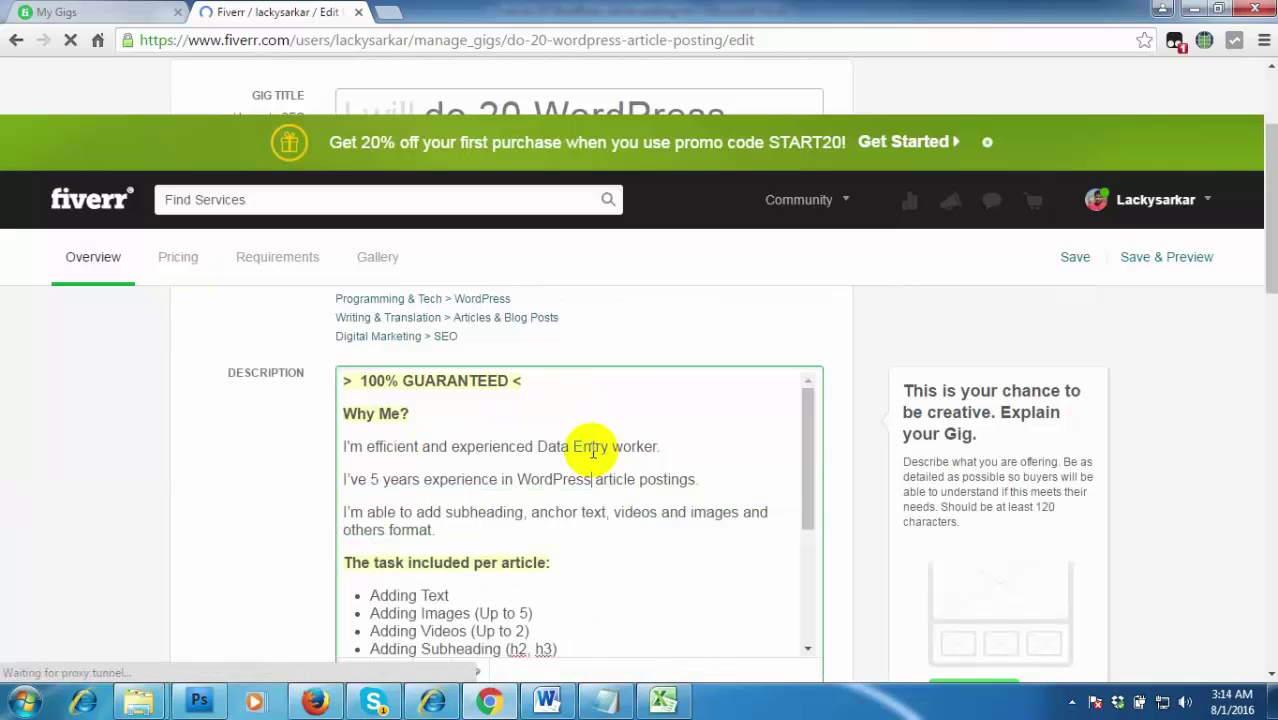
pyautogui.scroll(-3, 593, 451)
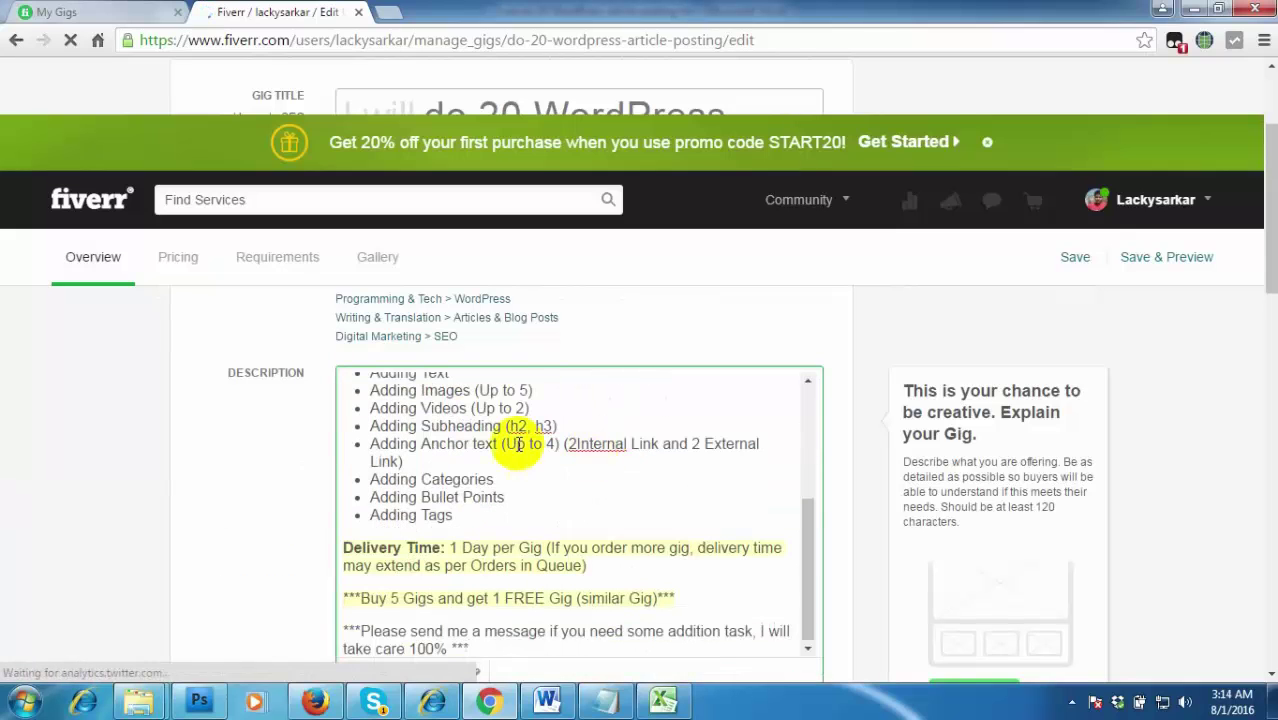
pyautogui.scroll(-10, 191, 428)
pyautogui.scroll(-5, 180, 493)
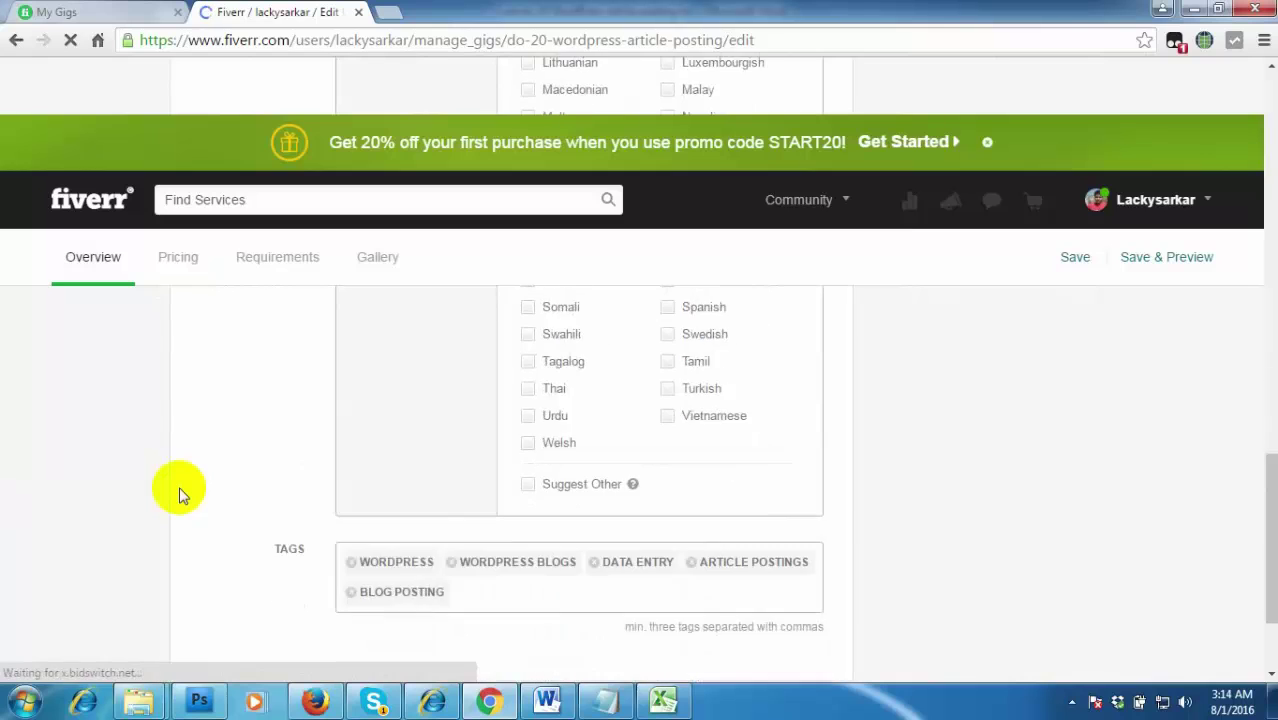
pyautogui.scroll(15, 182, 494)
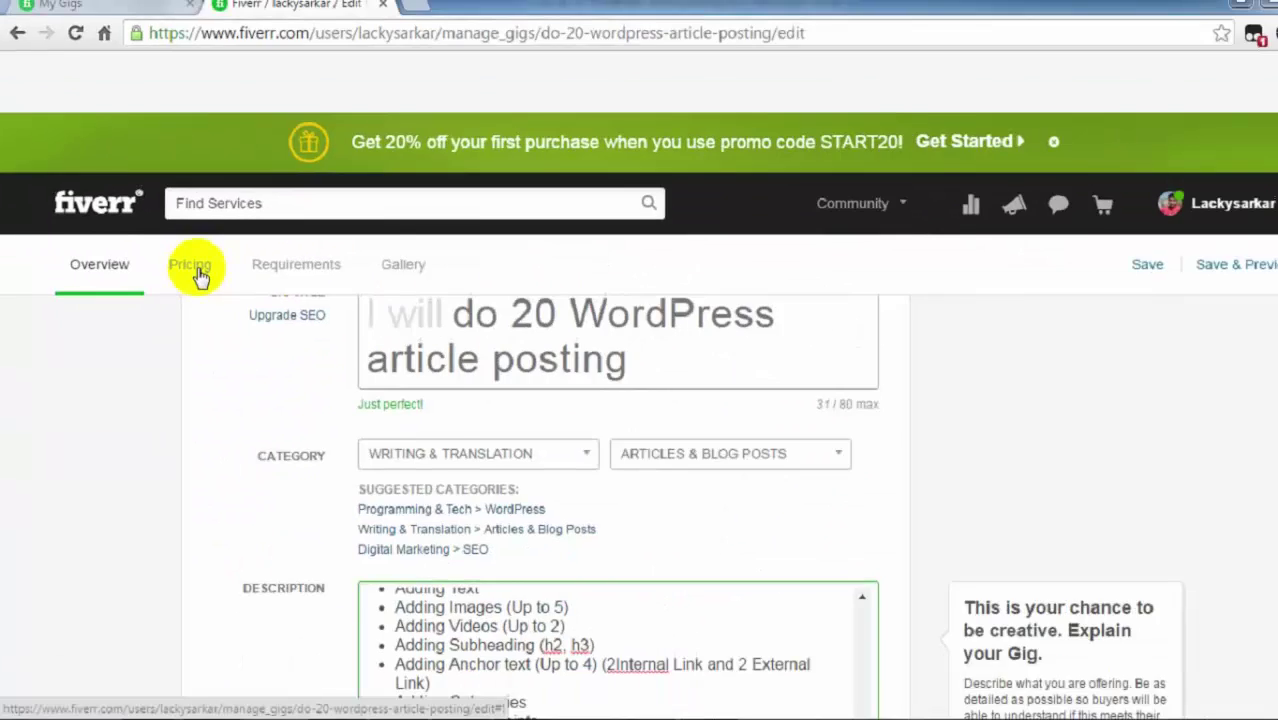
# In the gig's pricing section, replace the Premium package title with "100 Article" copied from the Notepad notes
pyautogui.click(370, 372)
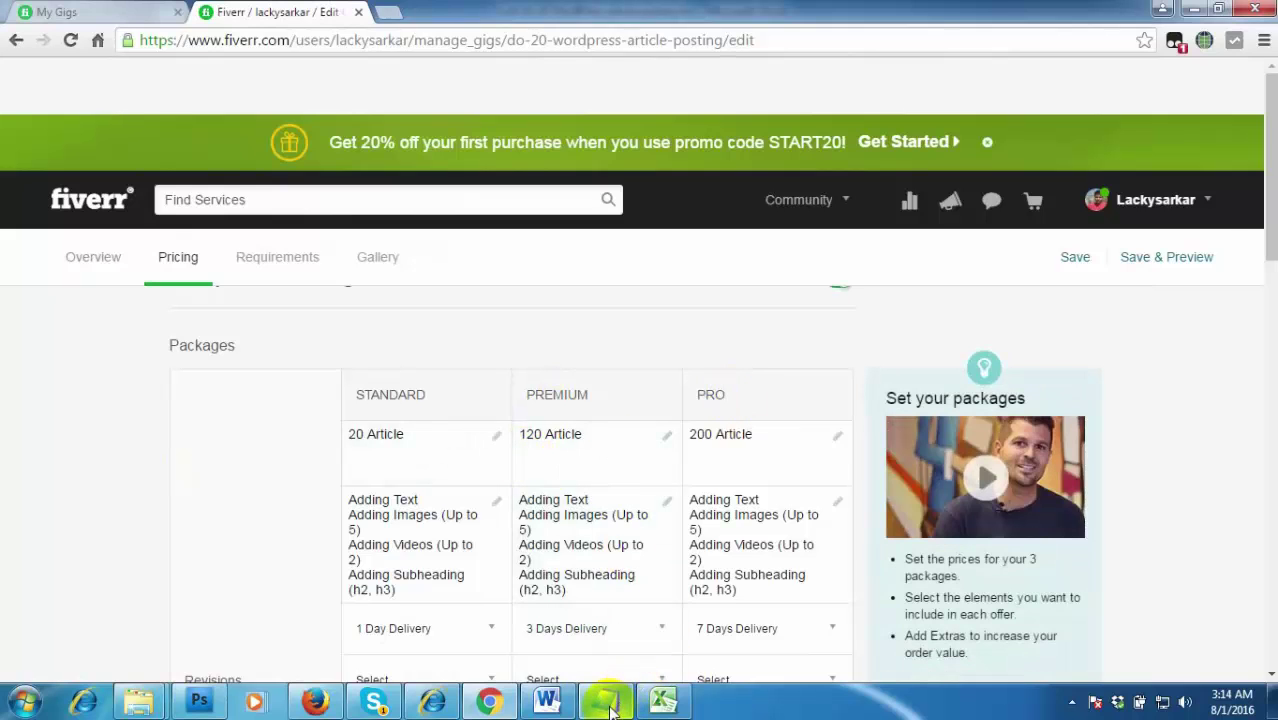
pyautogui.moveTo(608, 706)
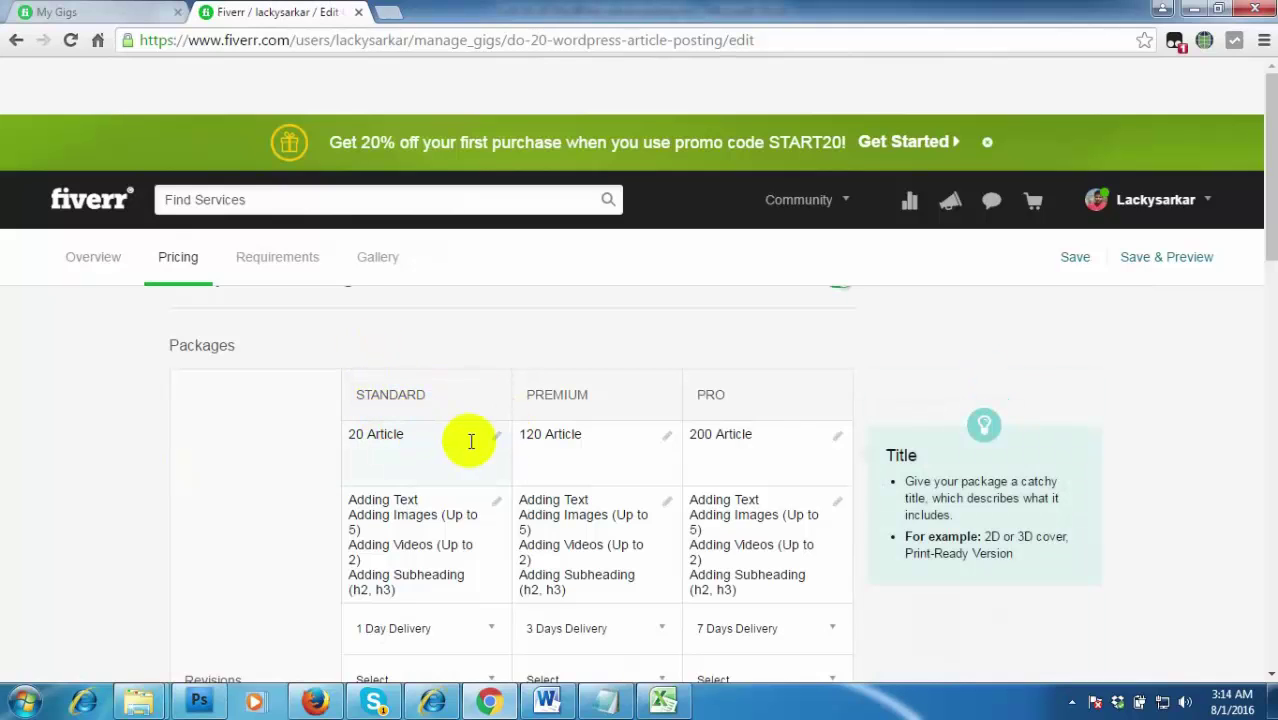
pyautogui.click(603, 699)
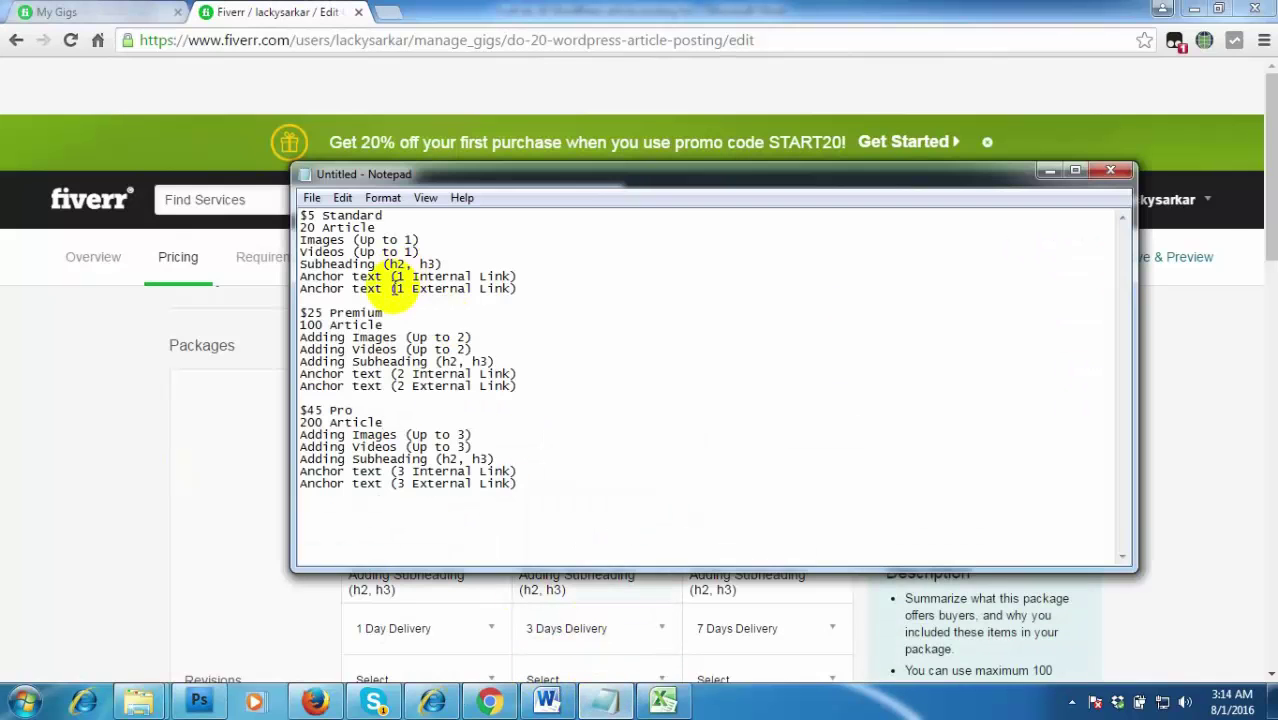
pyautogui.moveTo(383, 325); pyautogui.dragTo(300, 325)
pyautogui.hotkey('ctrl', 'c')
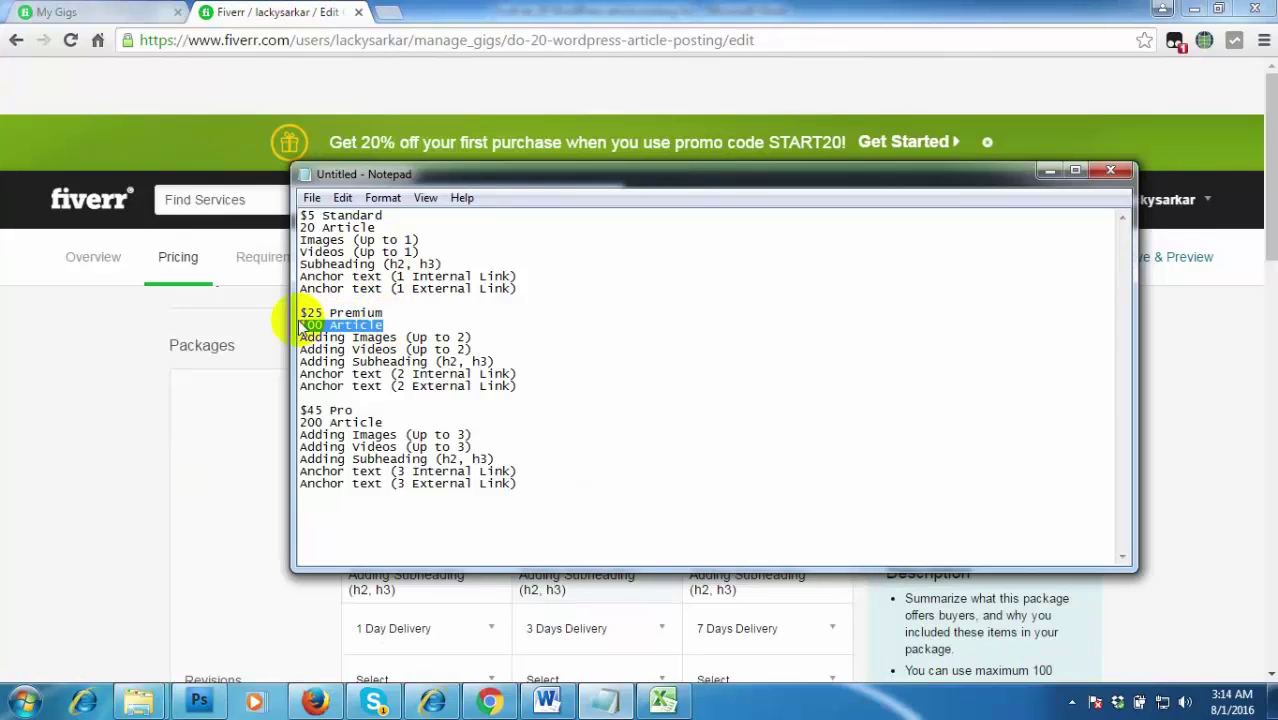
pyautogui.click(251, 13)
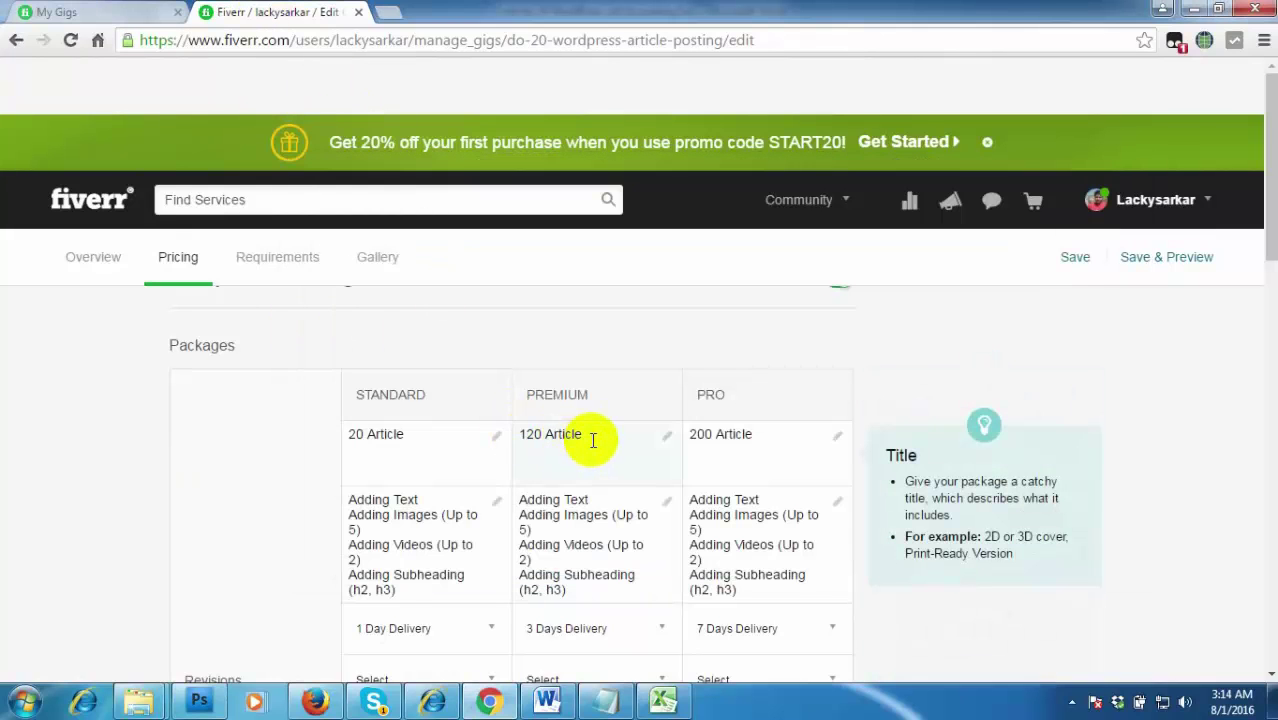
pyautogui.moveTo(594, 436); pyautogui.dragTo(494, 427)
pyautogui.hotkey('ctrl', 'v')
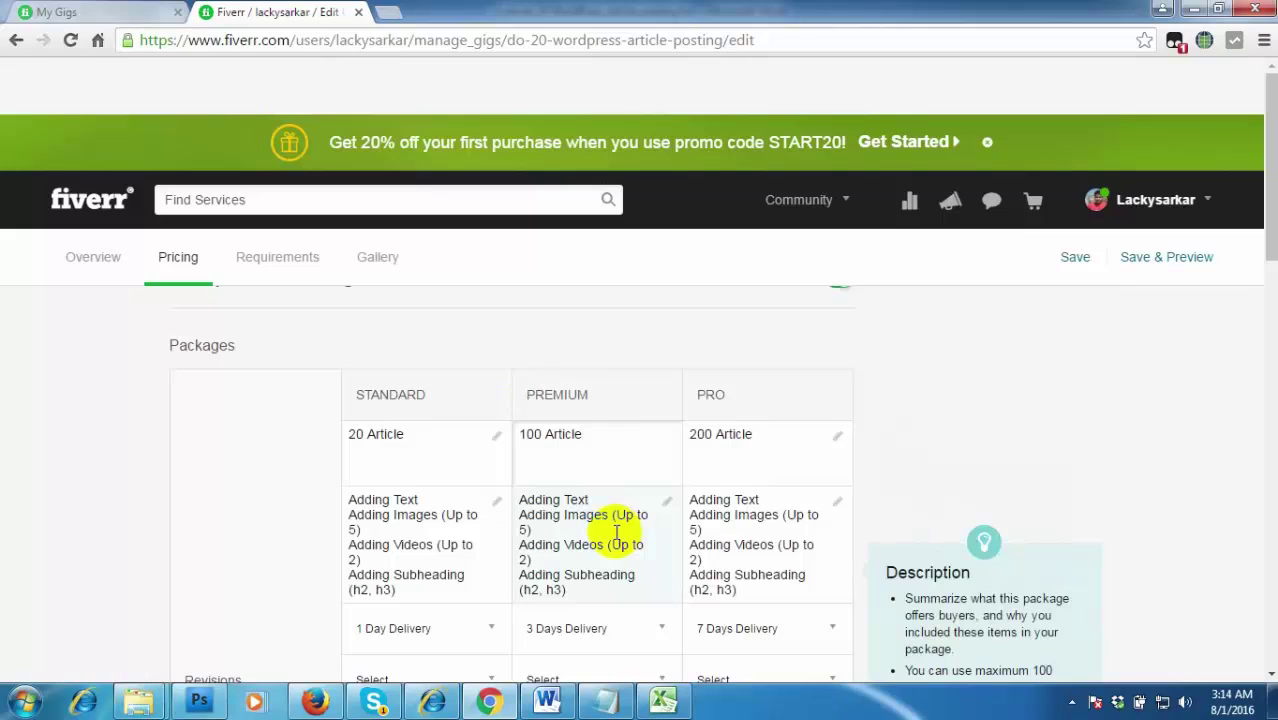
# Make the package titles plural: "100 Articles" for Premium, "20 Articles" for Standard and "200 Articles" for Pro
pyautogui.click(514, 451)
pyautogui.write('s')
pyautogui.click(428, 434)
pyautogui.write('s')
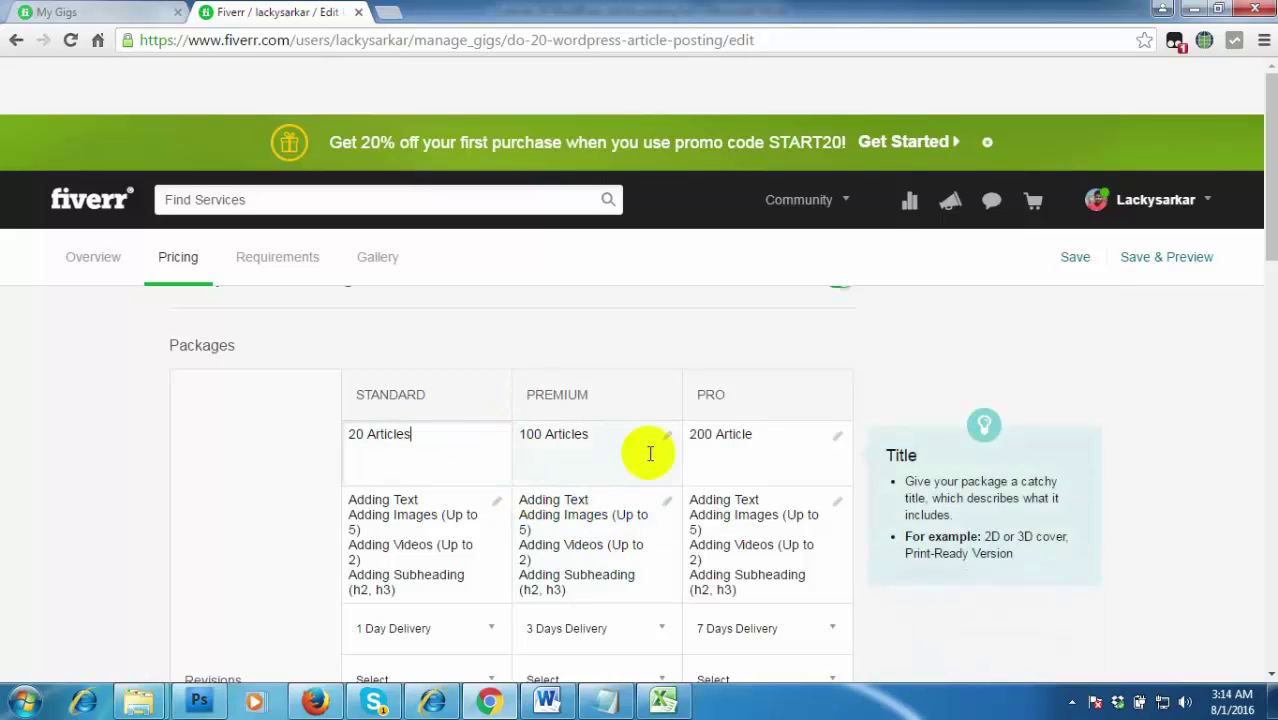
pyautogui.click(770, 434)
pyautogui.write('s')
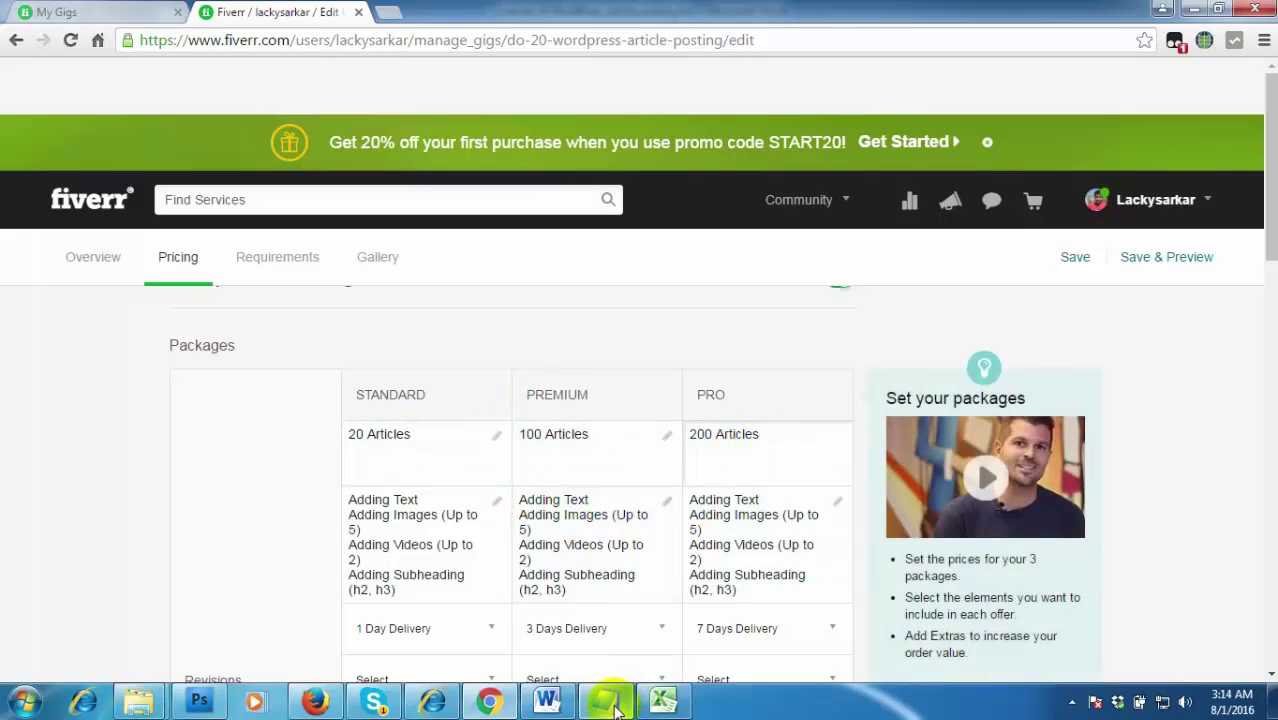
# Check the Pro package's article count in the Notepad notes and return to the gig's pricing page
pyautogui.click(616, 710)
pyautogui.click(393, 422)
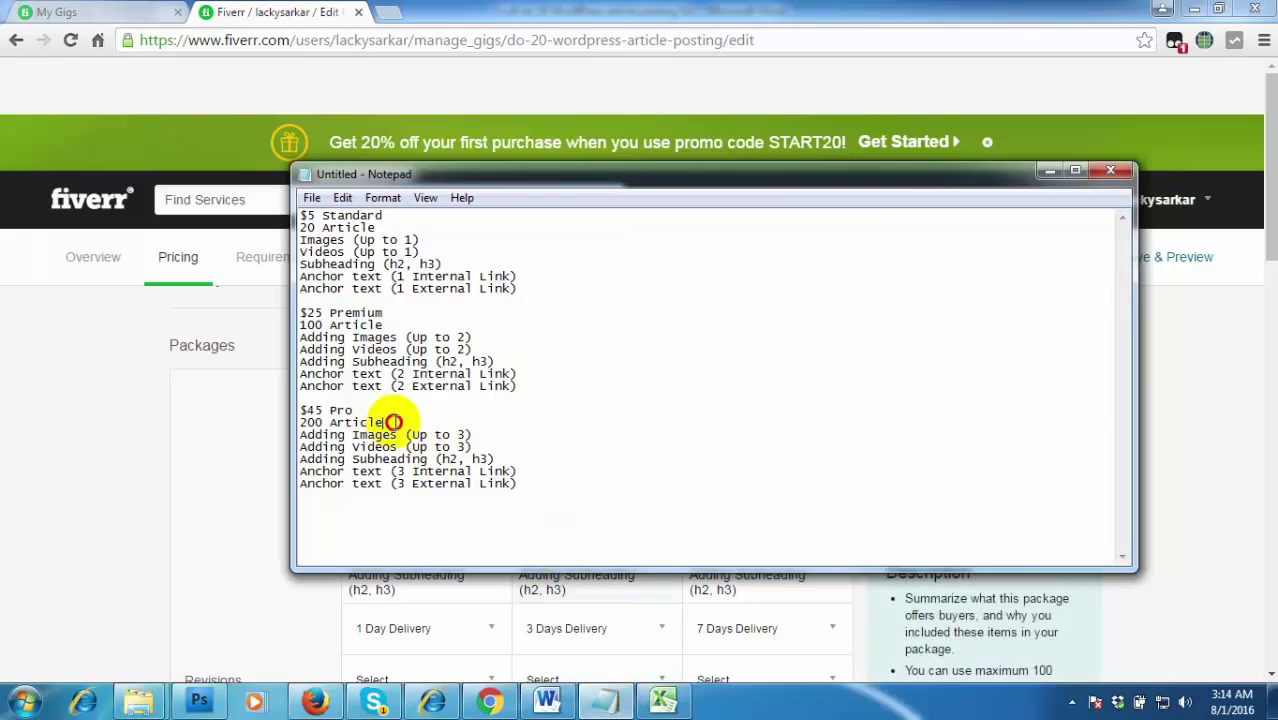
pyautogui.click(275, 13)
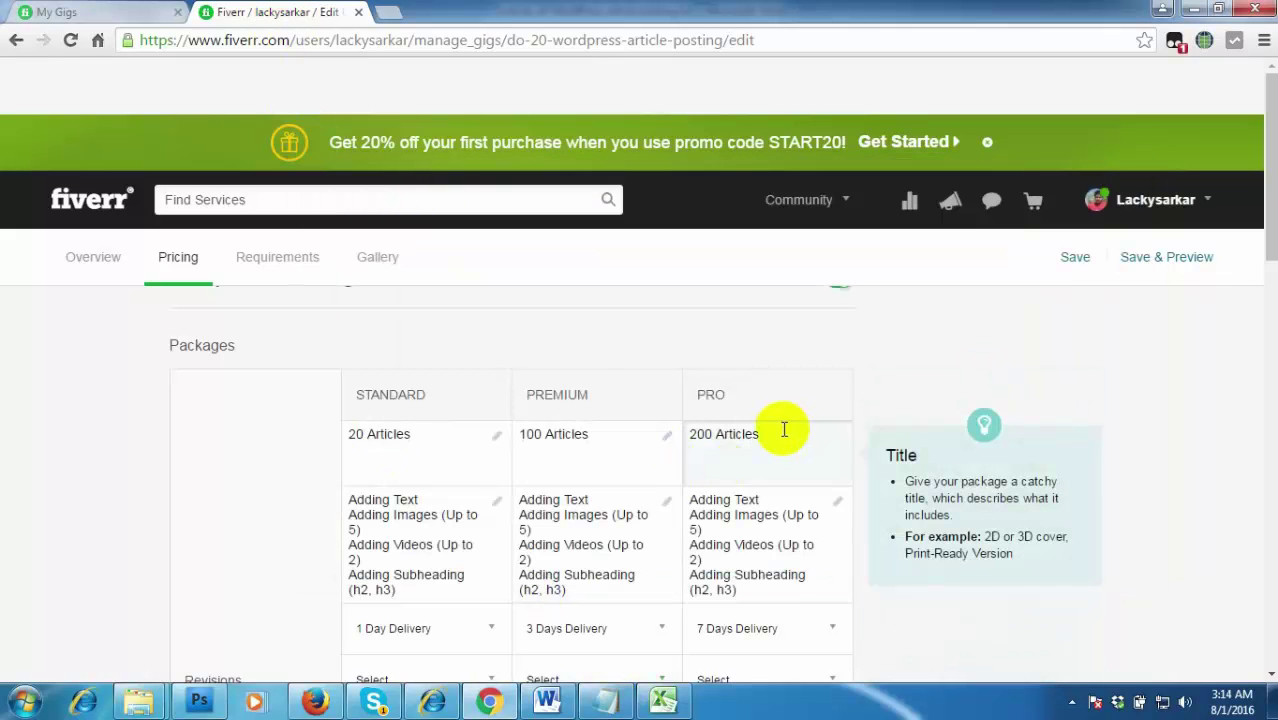
pyautogui.press('Tab')
# Replace the Standard package description with the images, videos, subheading and anchor text lines copied from the Standard section of the Notepad notes
pyautogui.scroll(-1, 196, 525)
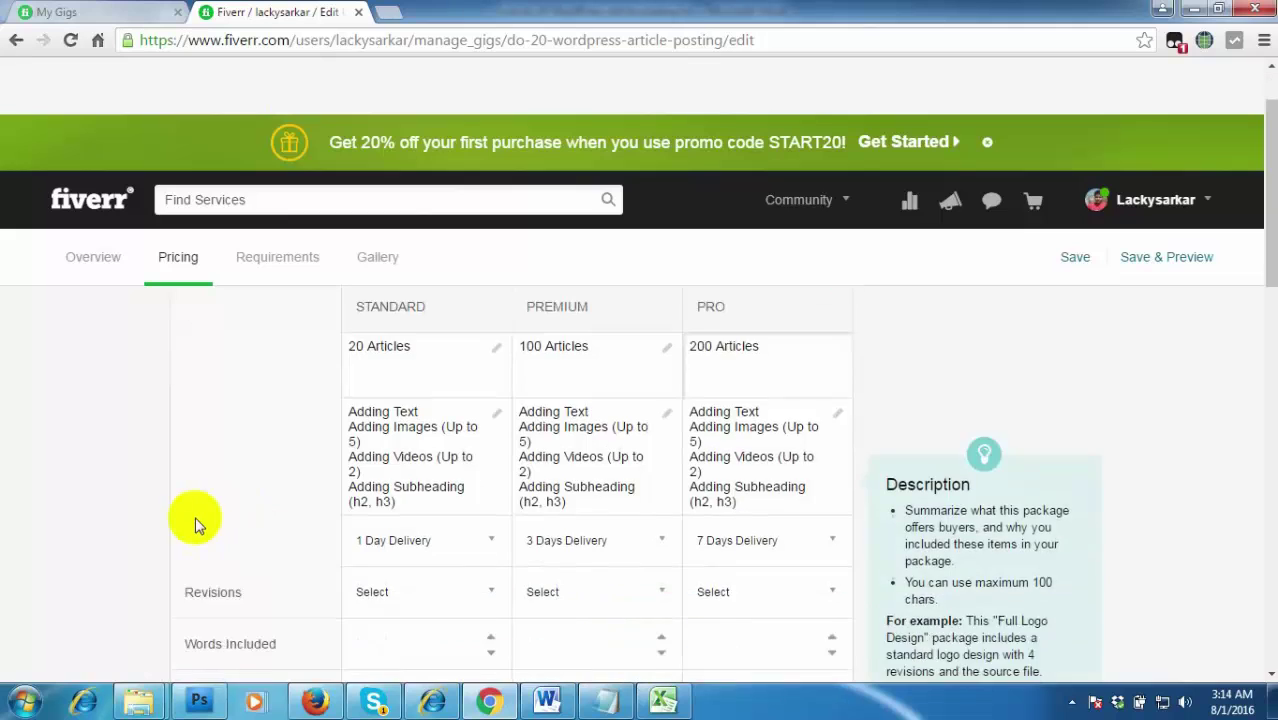
pyautogui.click(355, 385)
pyautogui.click(605, 700)
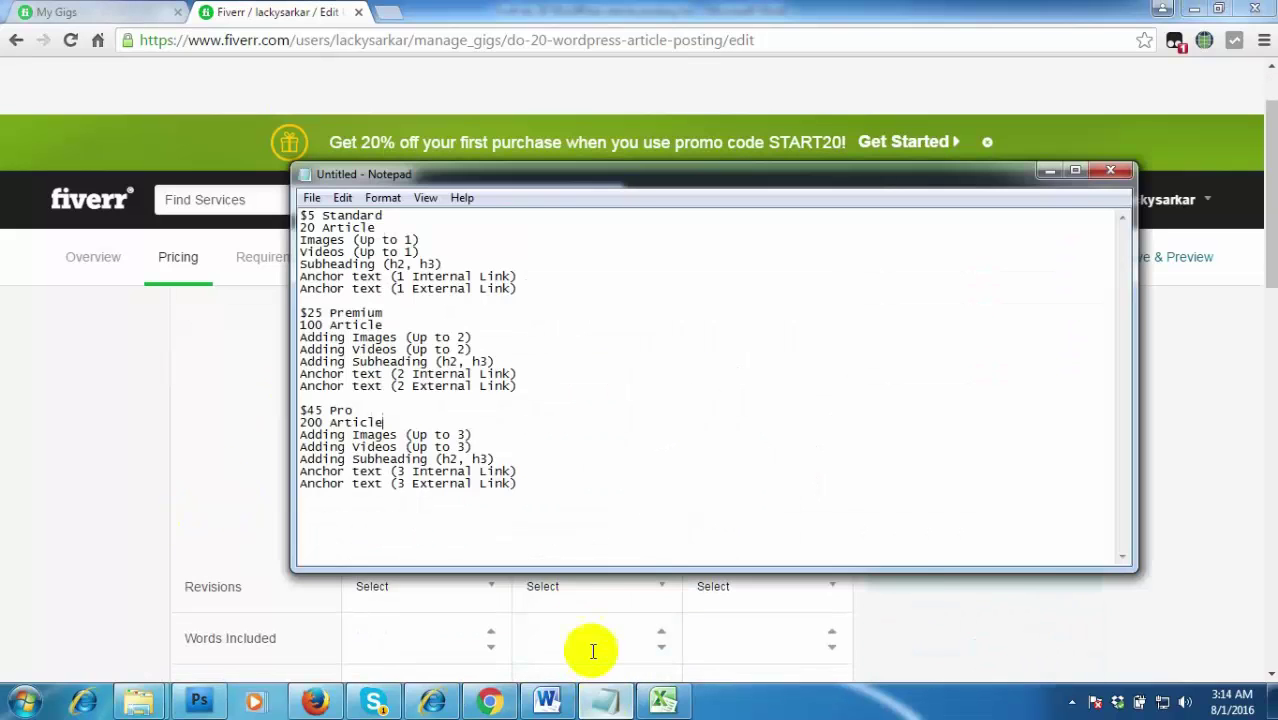
pyautogui.moveTo(520, 288); pyautogui.dragTo(289, 245)
pyautogui.hotkey('ctrl', 'c')
pyautogui.click(288, 9)
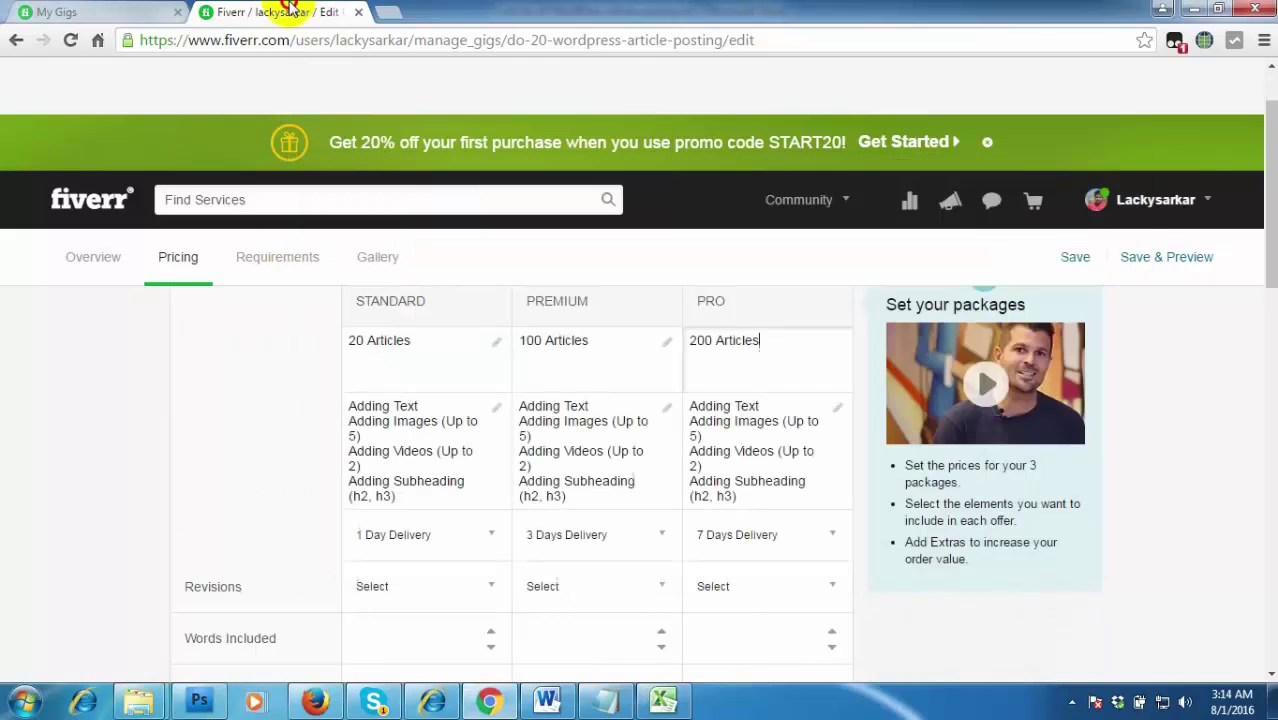
pyautogui.click(486, 422)
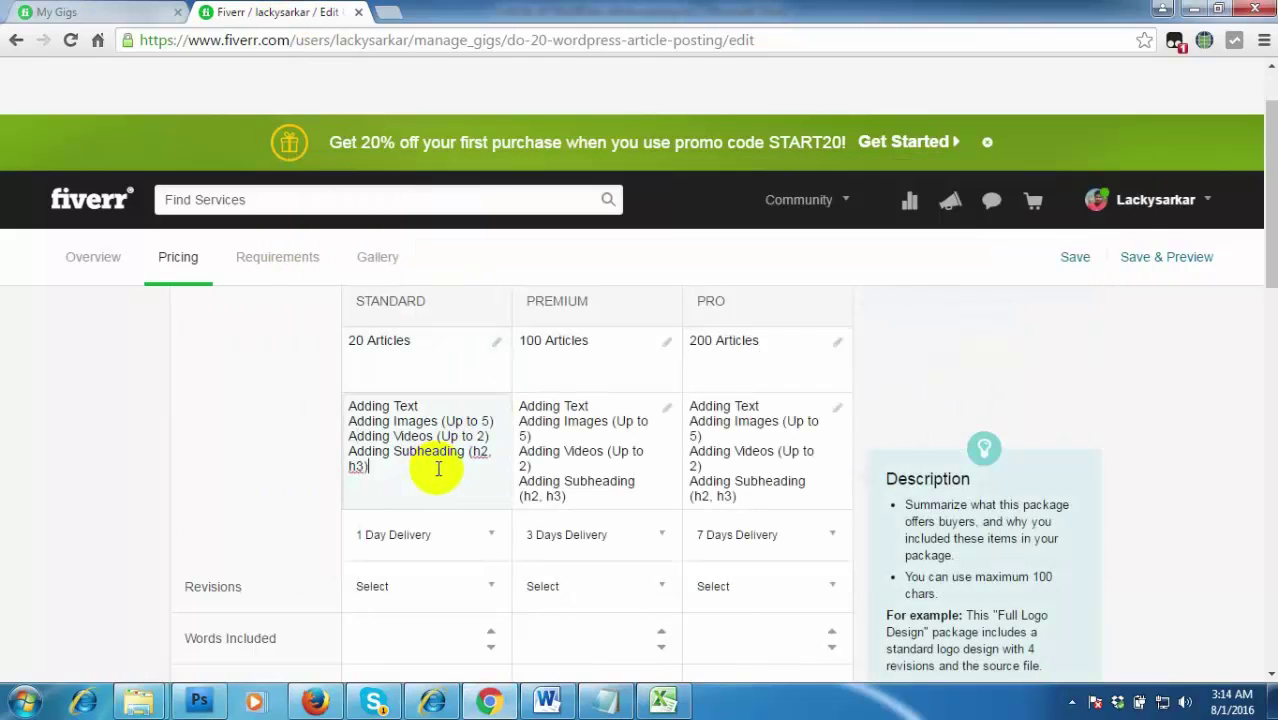
pyautogui.hotkey('ctrl', 'a')
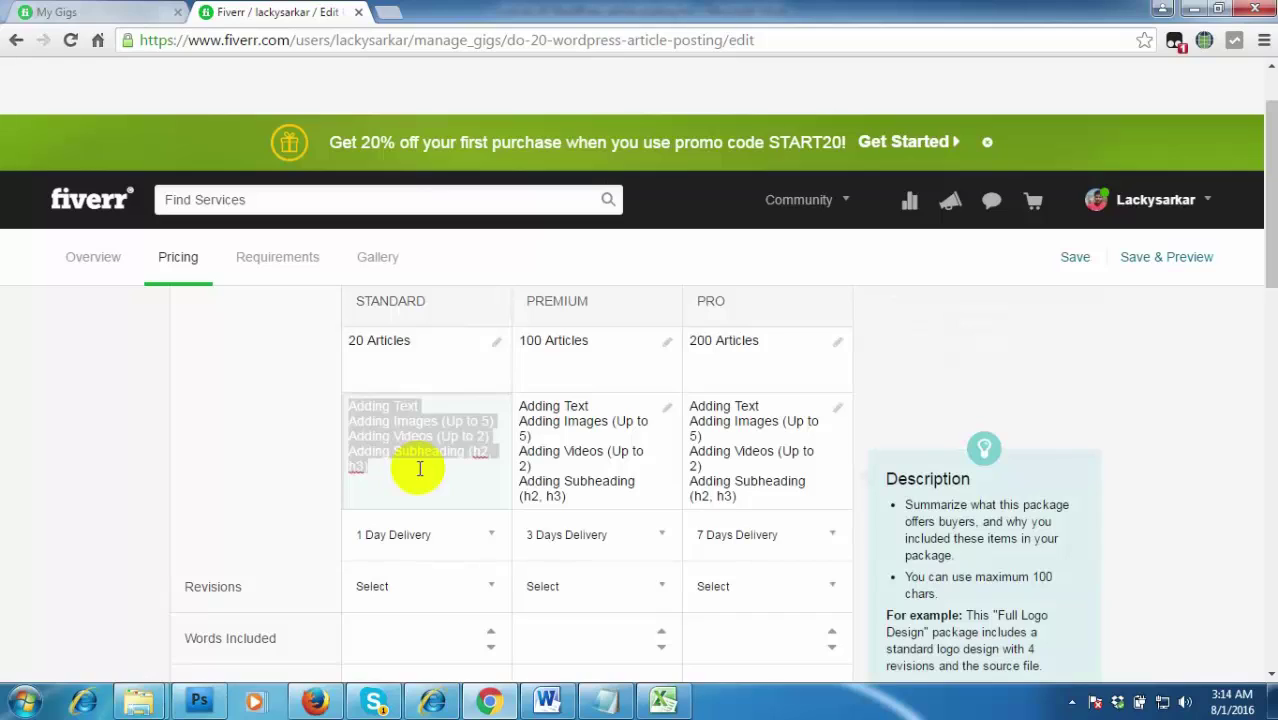
pyautogui.hotkey('ctrl', 'v')
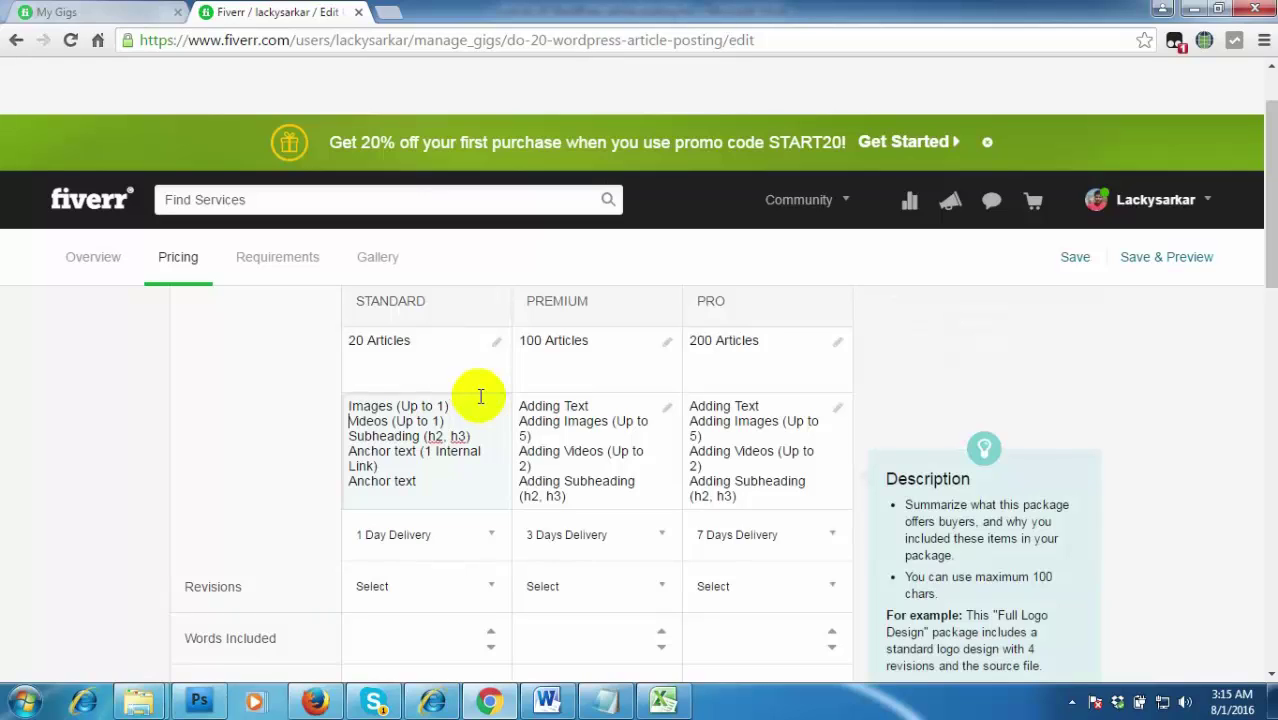
pyautogui.press('BackSpace')
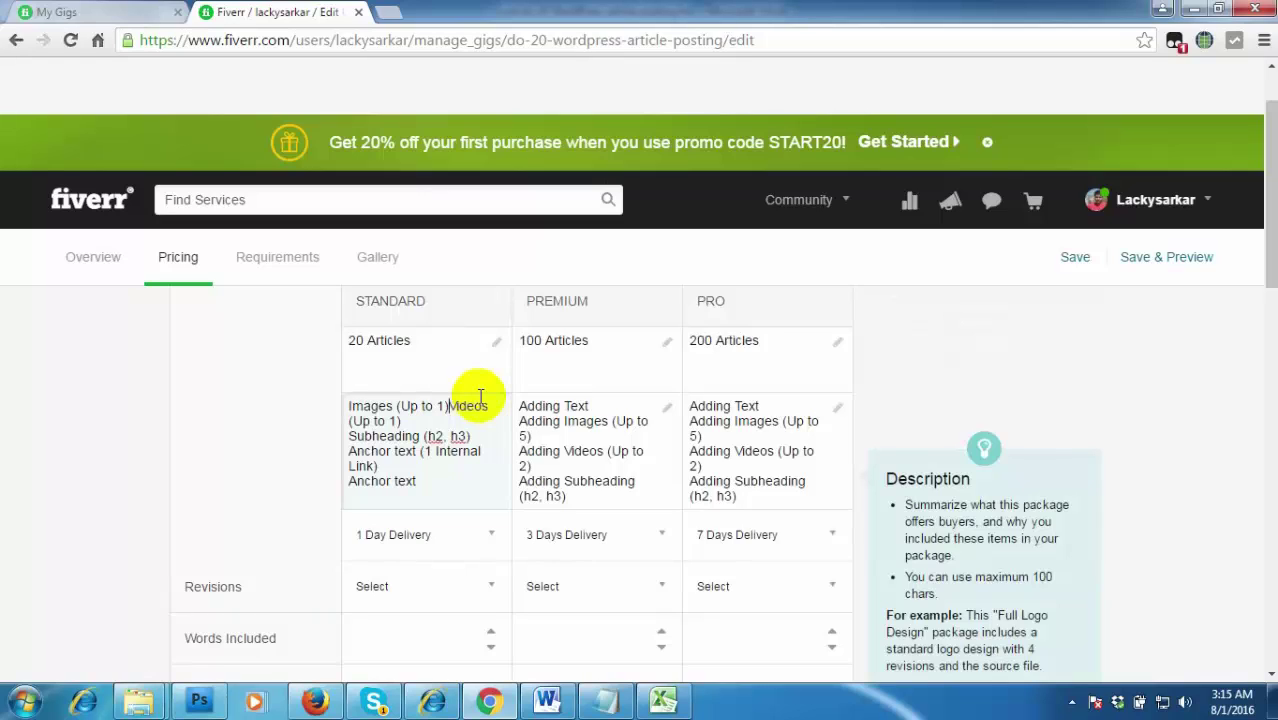
pyautogui.press('Return')
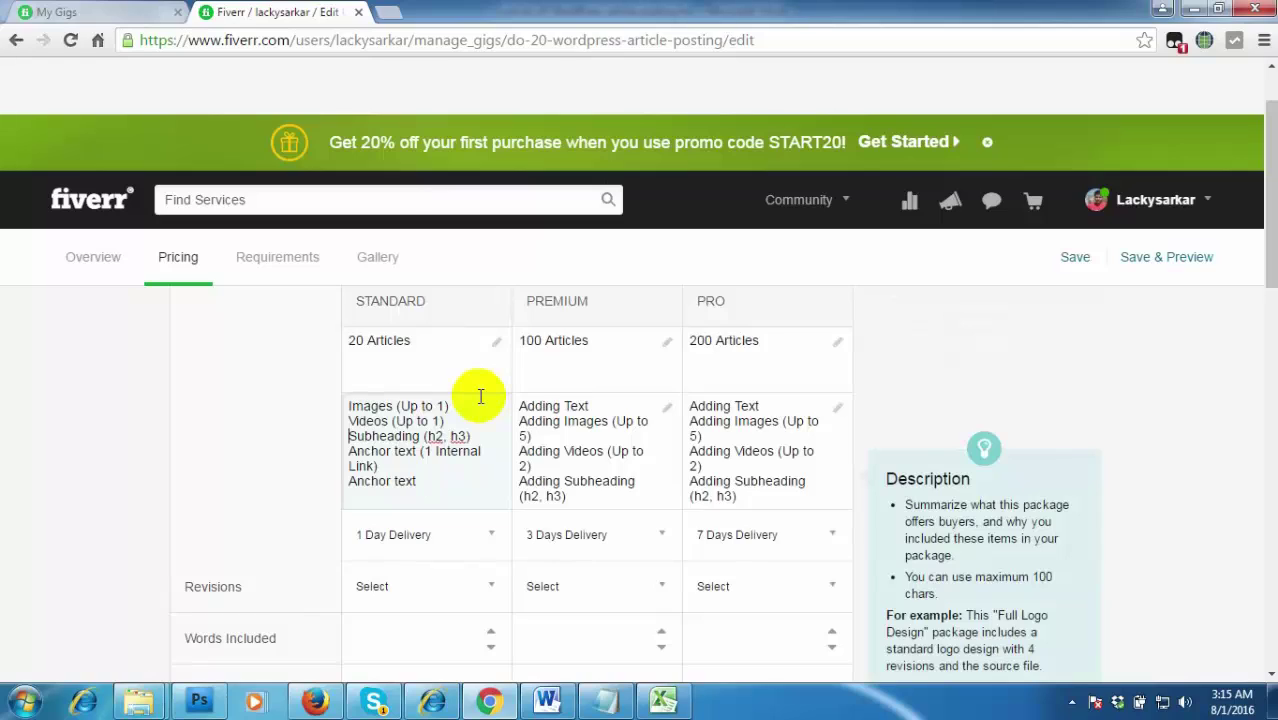
pyautogui.press('BackSpace')
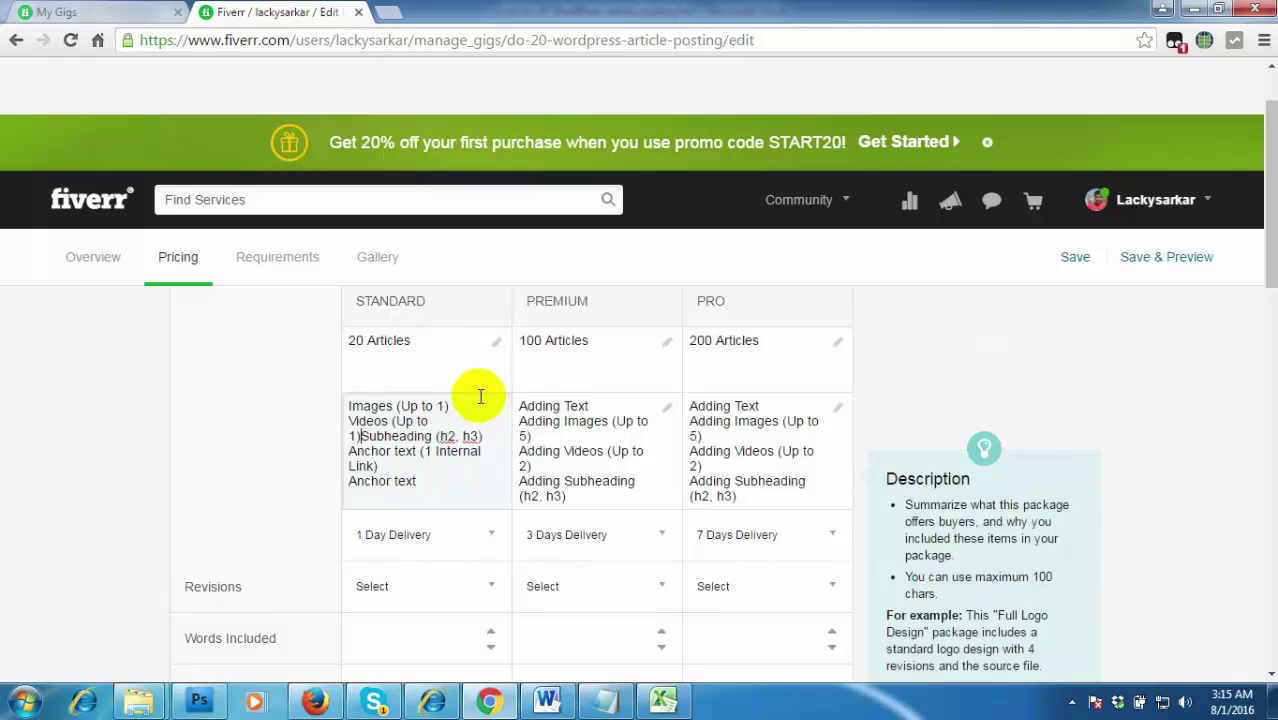
pyautogui.press('Return')
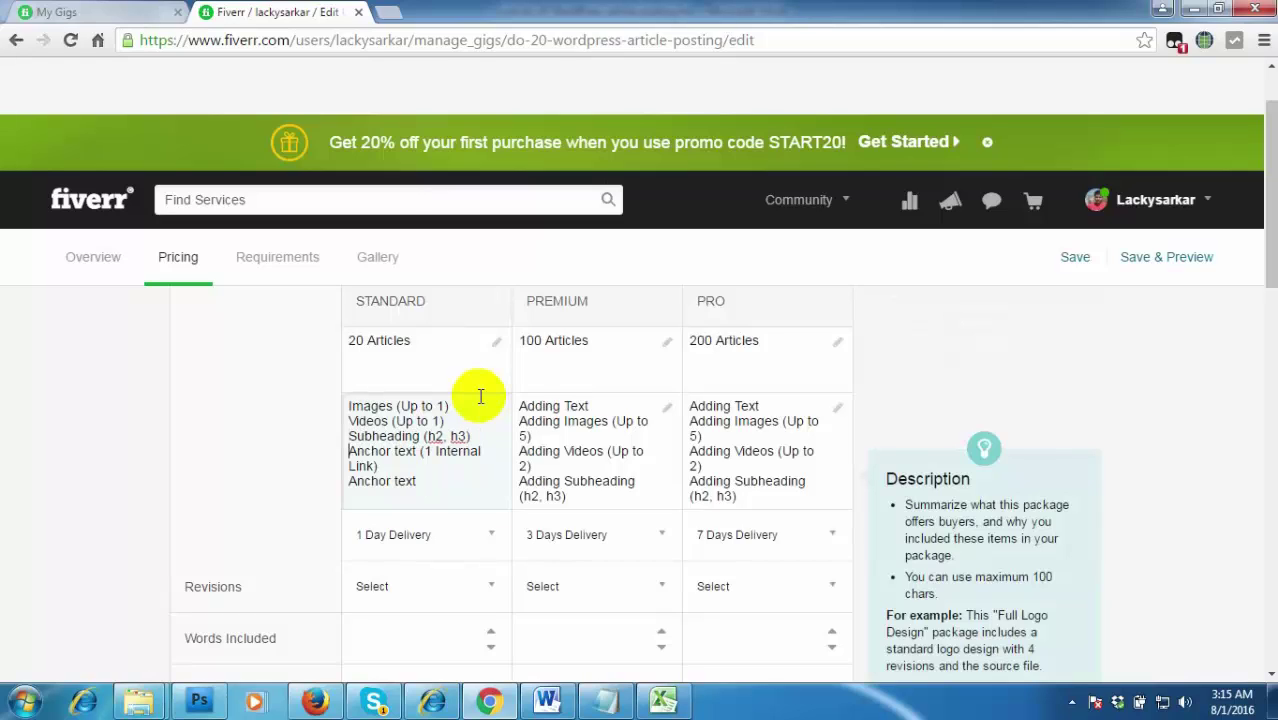
pyautogui.press('BackSpace')
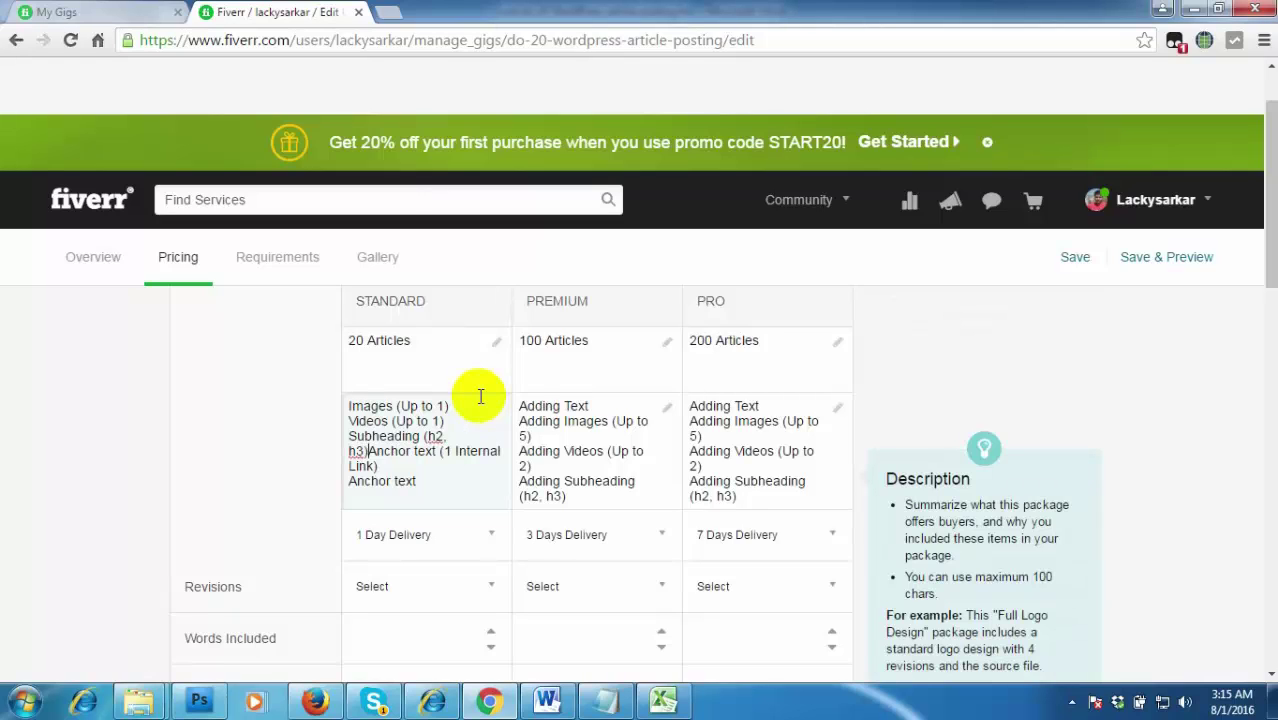
pyautogui.press('Return')
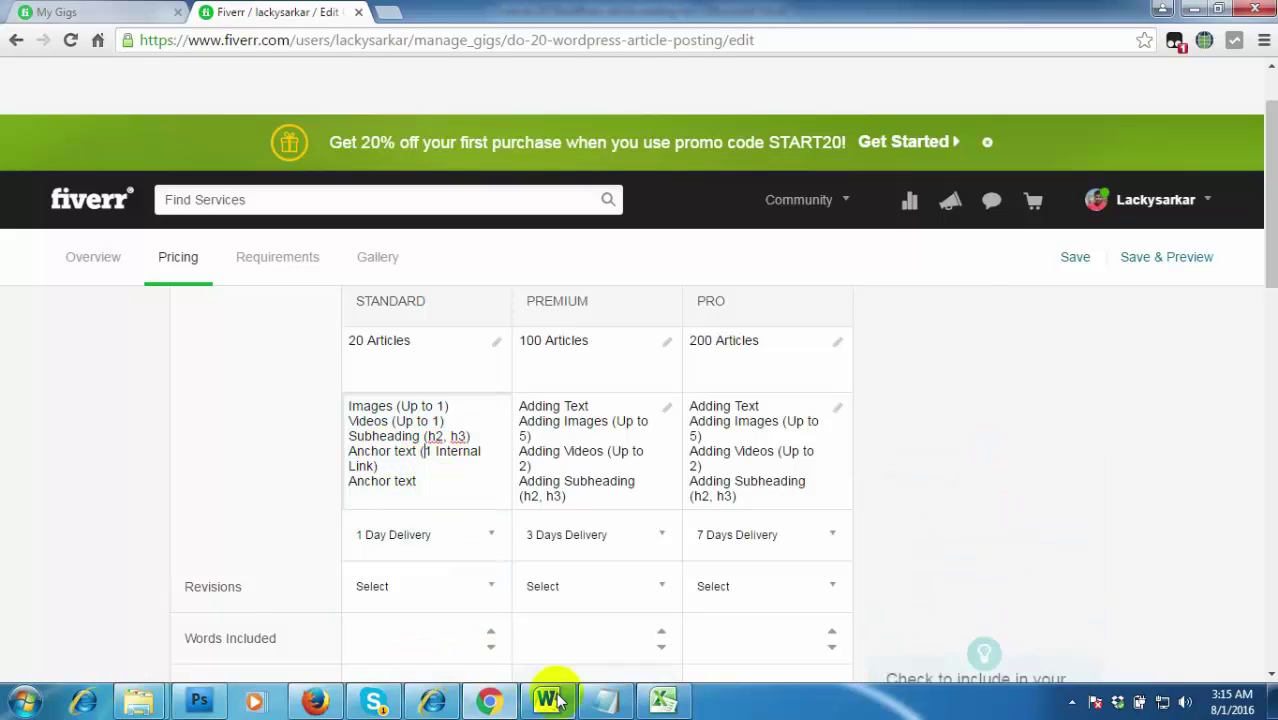
# Look up the wording of the Standard package's external anchor link in the Notepad notes and return to the pricing page
pyautogui.click(603, 698)
pyautogui.click(461, 305)
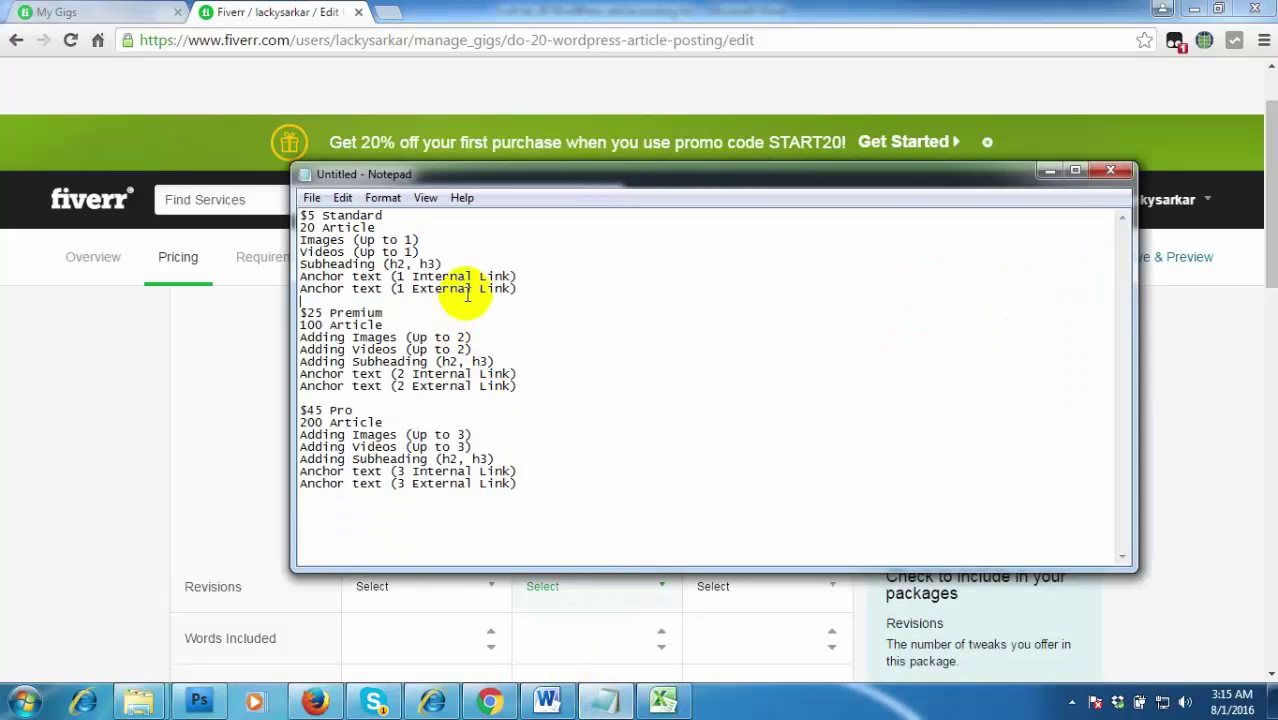
pyautogui.moveTo(398, 288); pyautogui.dragTo(466, 290)
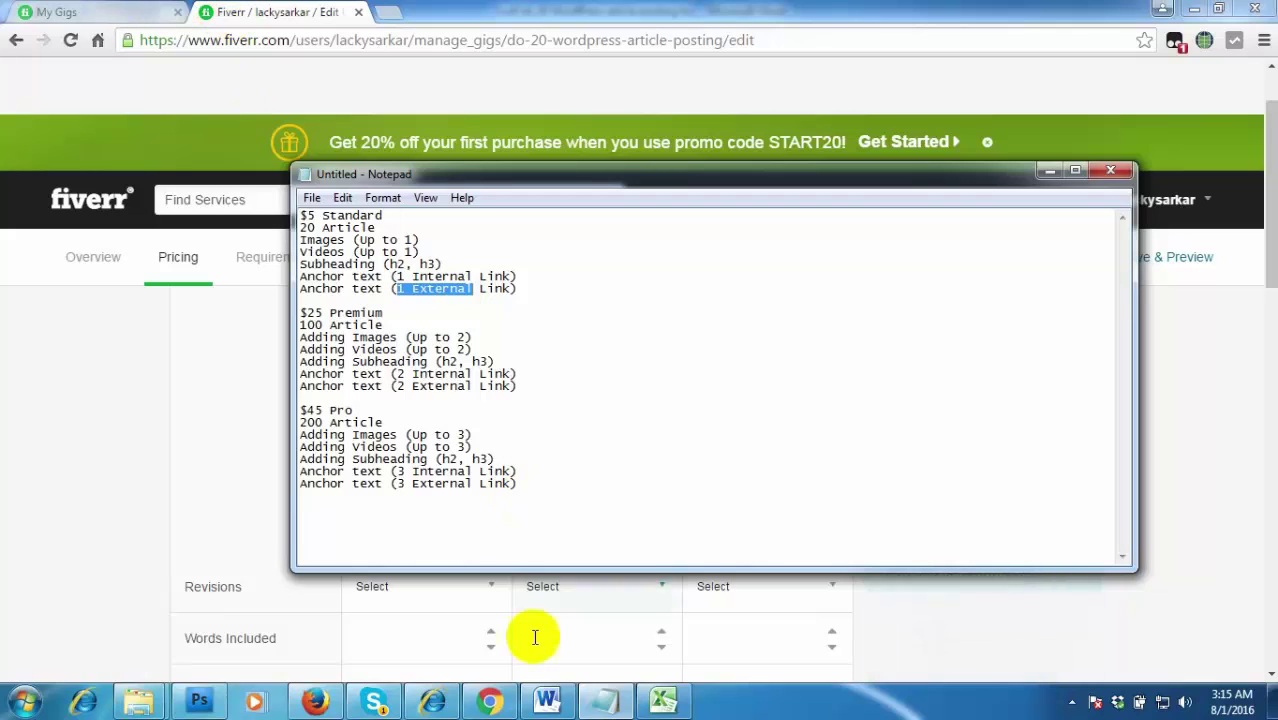
pyautogui.click(447, 8)
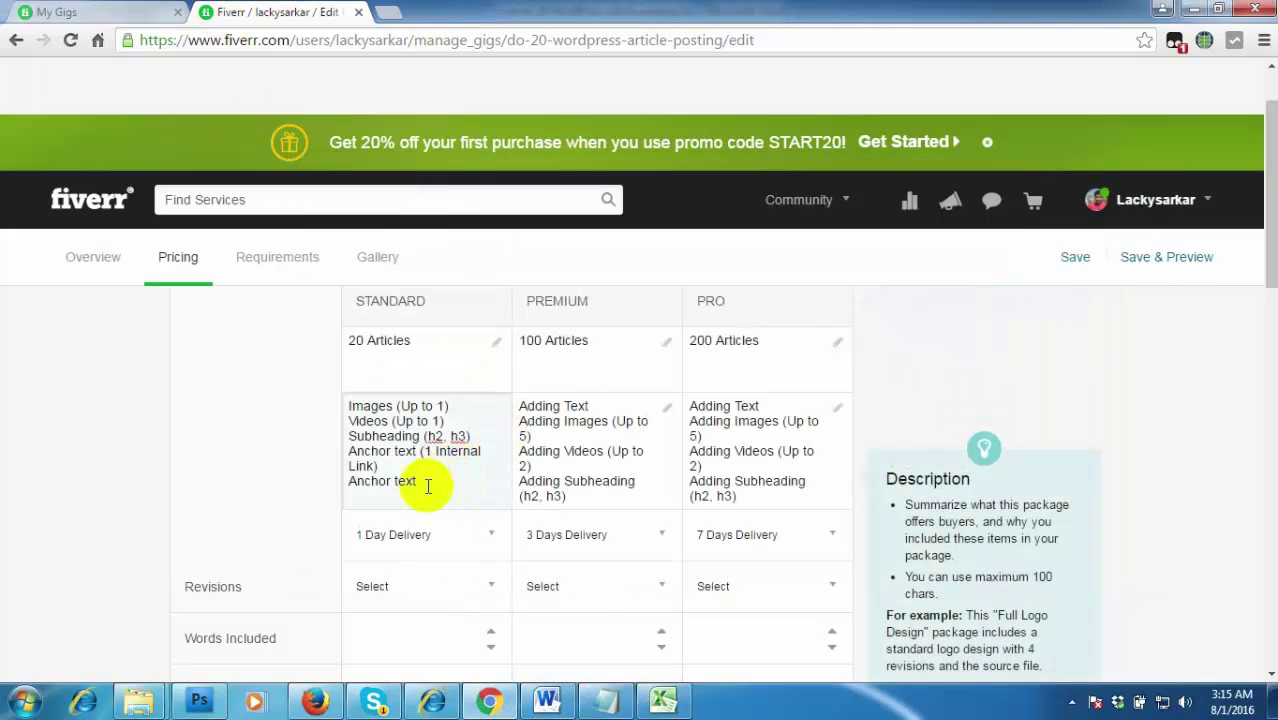
# Delete the leftover "Anchor text" line from the Standard description and change the remaining anchor line to "Anchor text (1 Internal + 1 External Link)"
pyautogui.moveTo(421, 478); pyautogui.dragTo(333, 476)
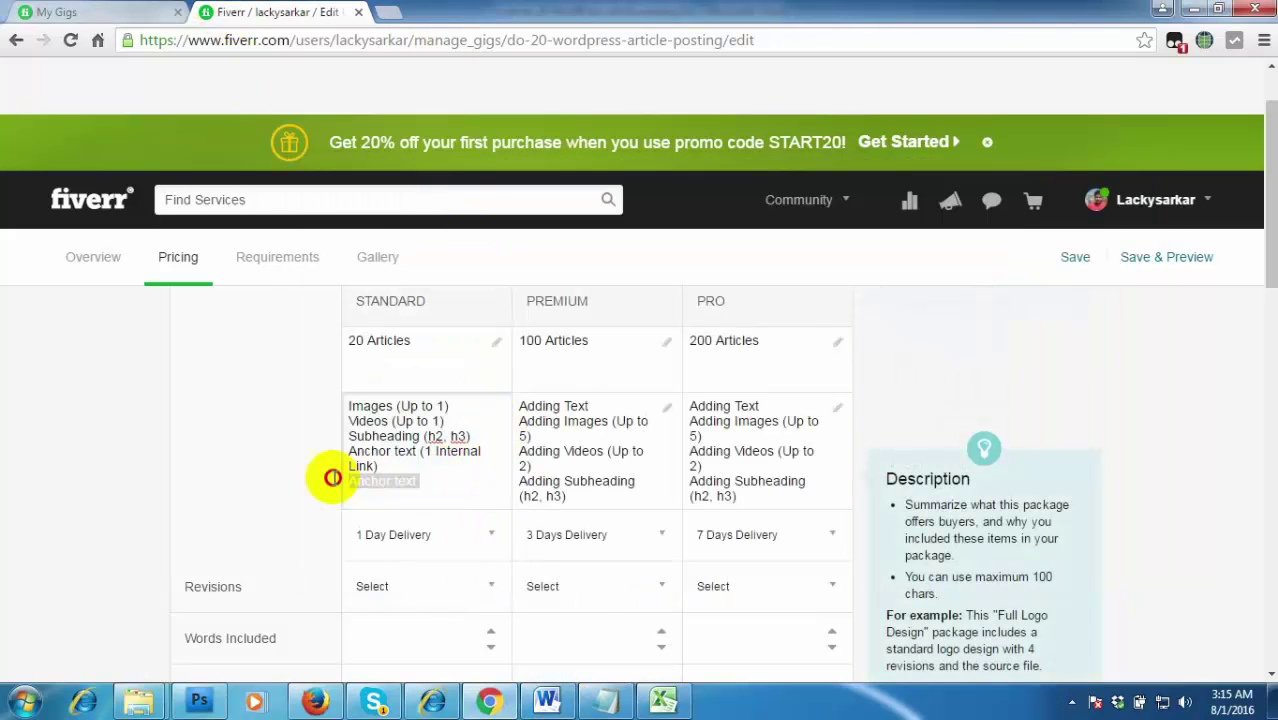
pyautogui.press('BackSpace')
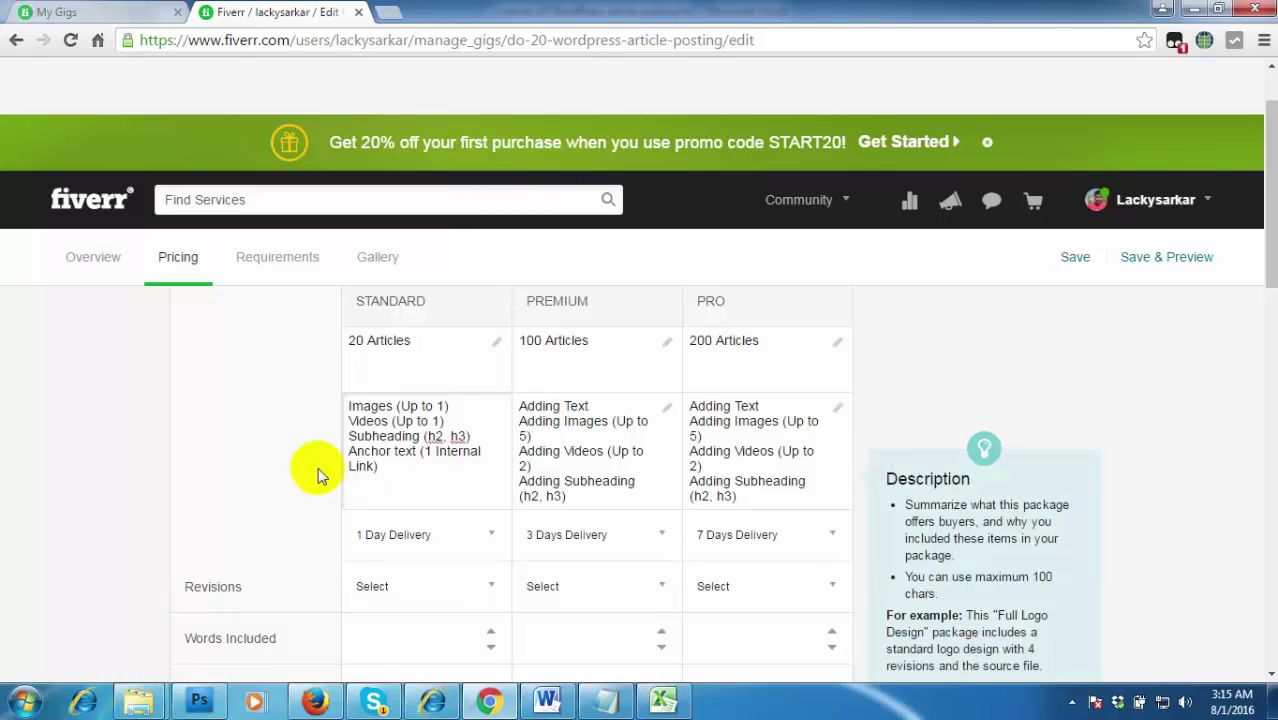
pyautogui.press('Left')
pyautogui.press('Left')
pyautogui.write('1 External')
pyautogui.press('Left')
pyautogui.press('Left')
pyautogui.press('Left')
pyautogui.press('Left')
pyautogui.press('Left')
pyautogui.press('Left')
pyautogui.press('Left')
pyautogui.press('Left')
pyautogui.press('Left')
pyautogui.press('Left')
pyautogui.press('Left')
pyautogui.press('Left')
pyautogui.write('+')
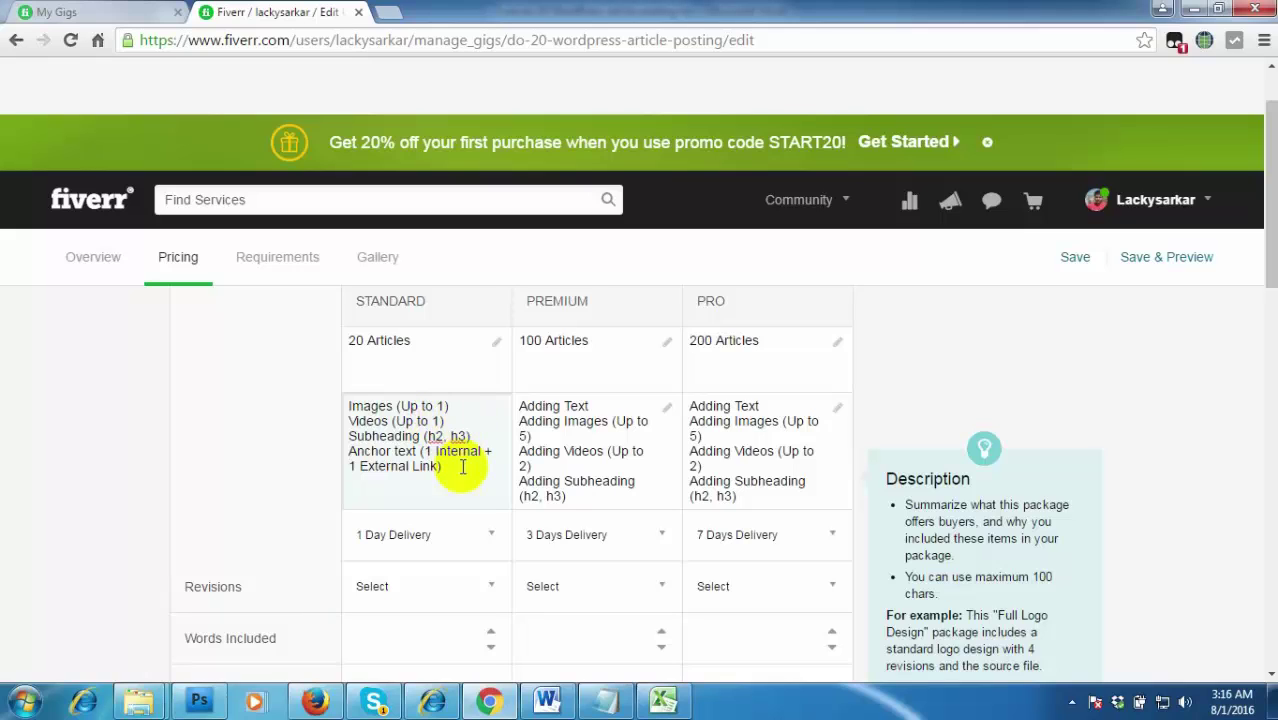
# Replace the Premium section's two anchor text lines in the Notepad notes with the combined anchor line copied from the Standard package description
pyautogui.click(605, 698)
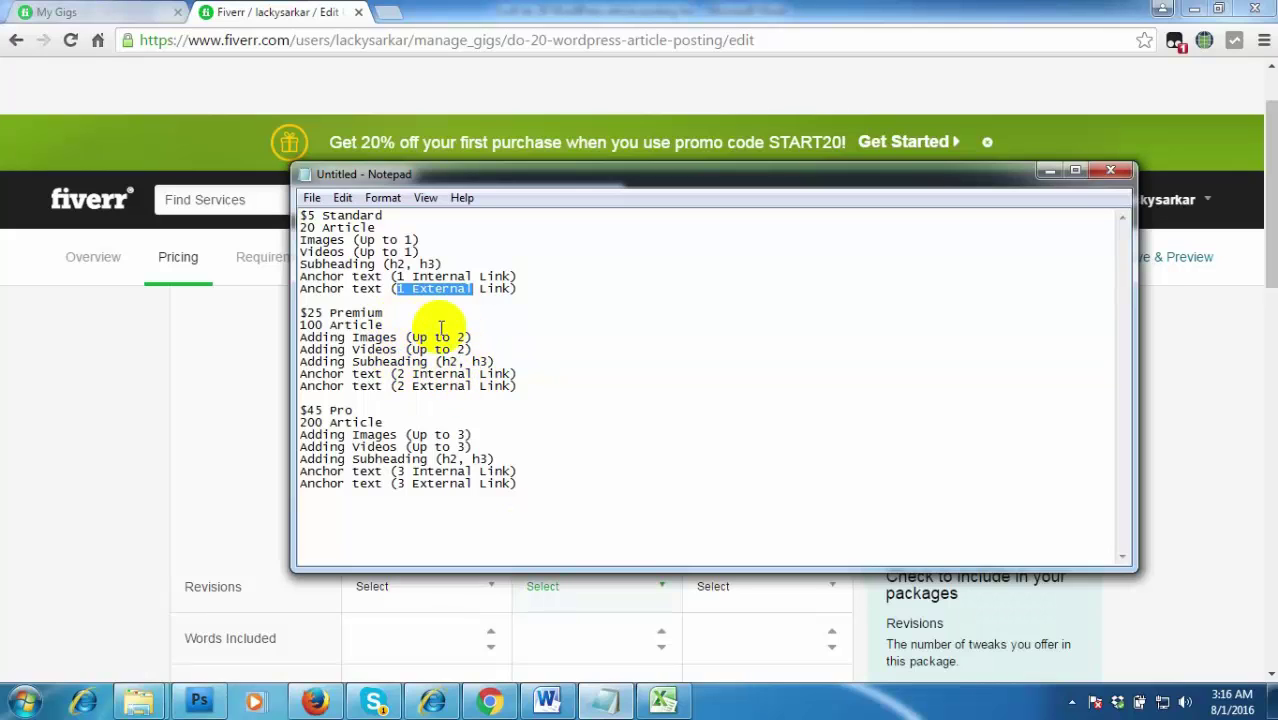
pyautogui.click(280, 12)
pyautogui.click(452, 467)
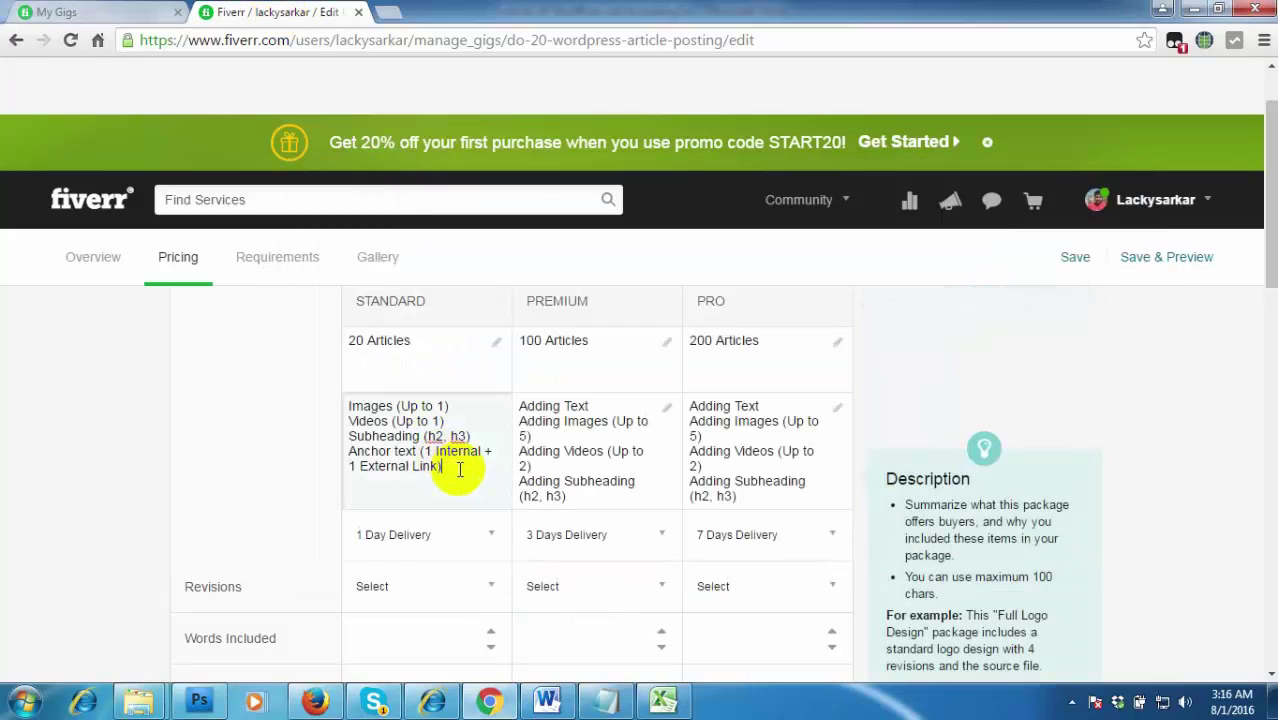
pyautogui.moveTo(459, 469); pyautogui.dragTo(337, 449)
pyautogui.hotkey('ctrl', 'c')
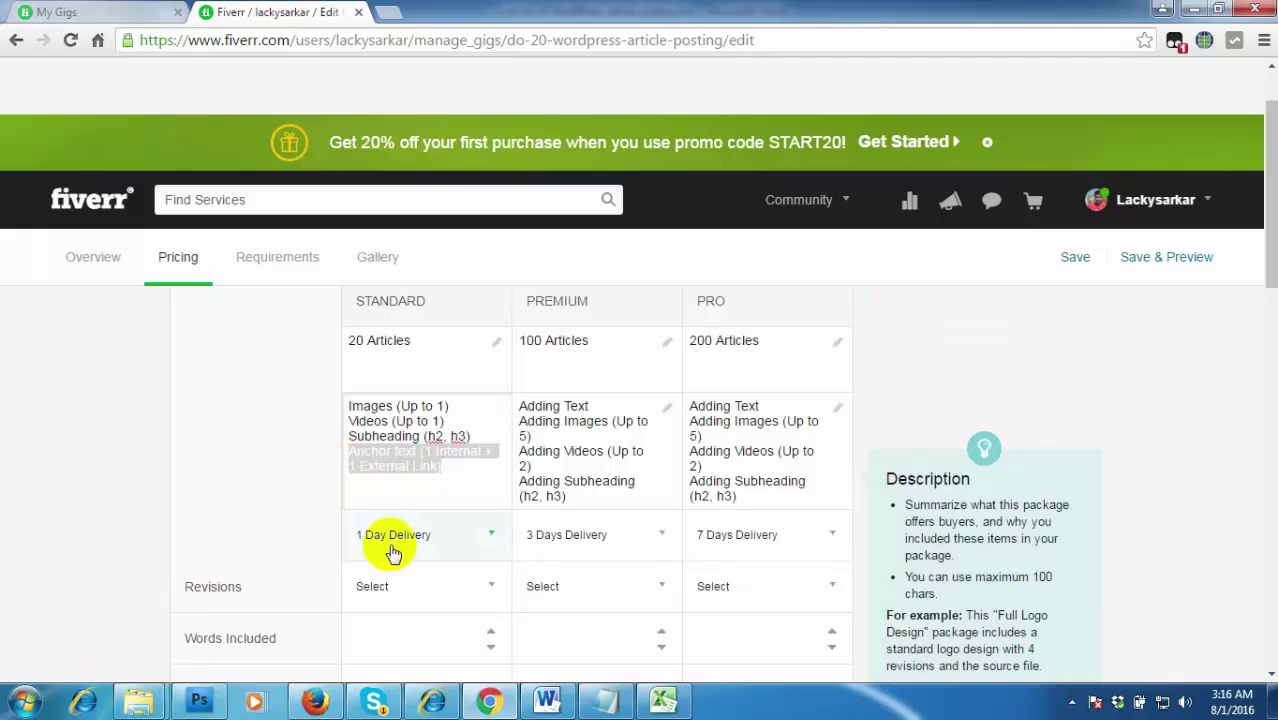
pyautogui.click(603, 700)
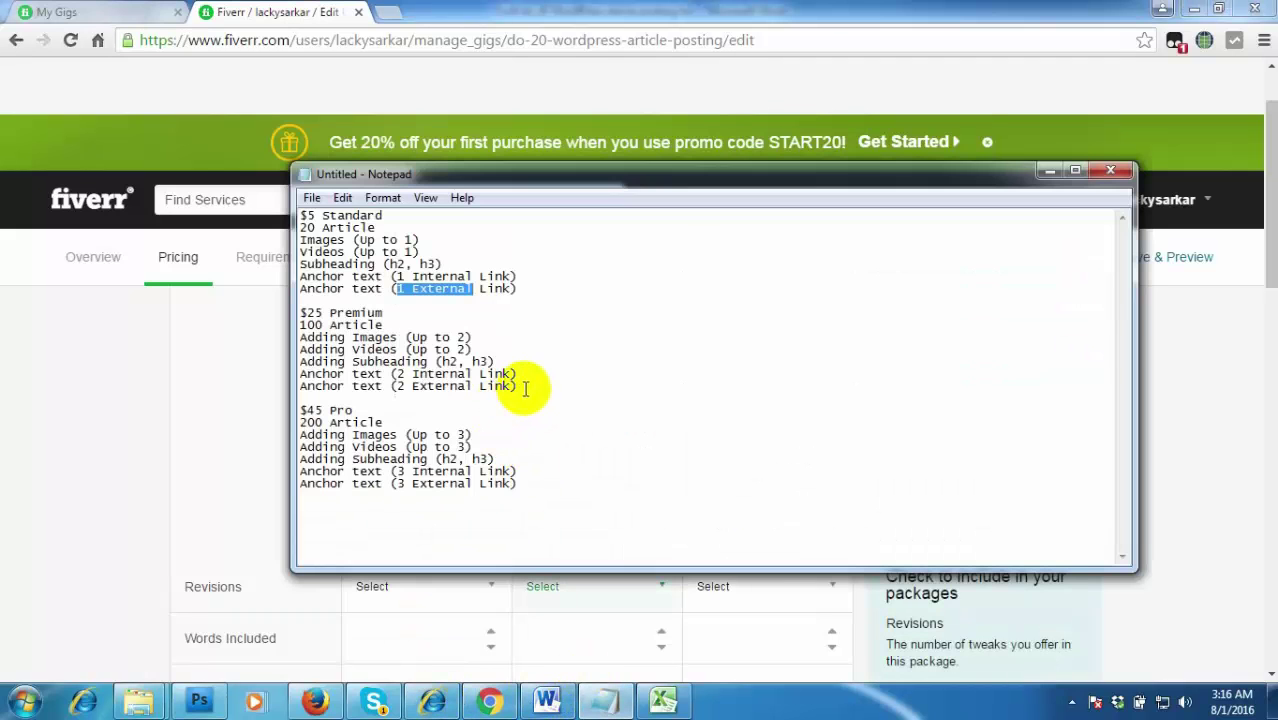
pyautogui.moveTo(527, 386); pyautogui.dragTo(300, 368)
pyautogui.hotkey('ctrl', 'v')
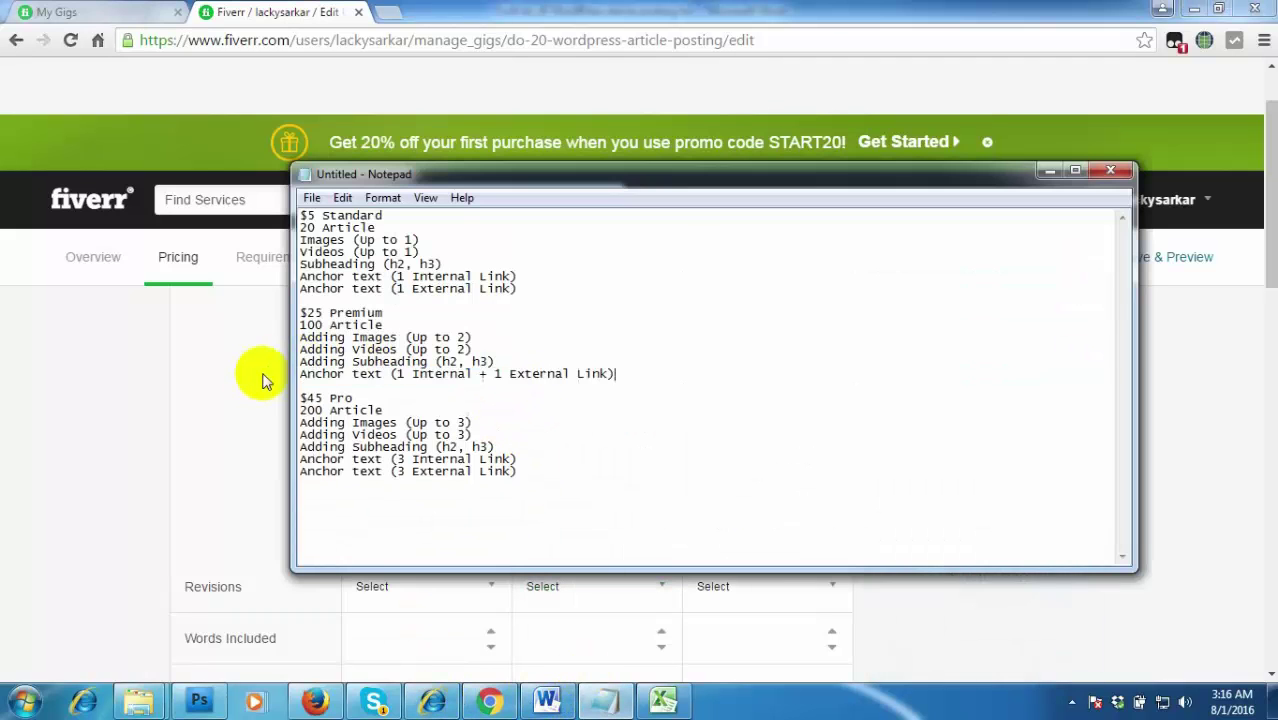
# Change the Premium anchor line in the notes to "Anchor text (2 Internal + 2 External Link)"
pyautogui.write('2')
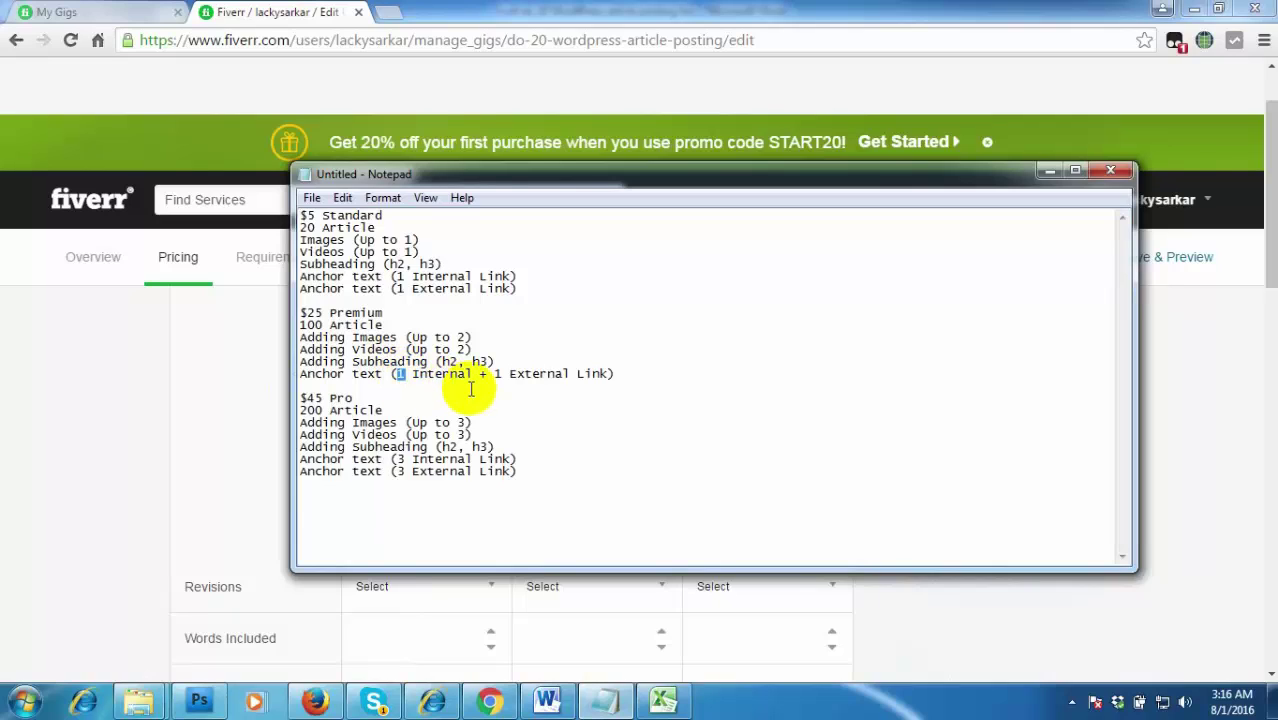
pyautogui.click(499, 373)
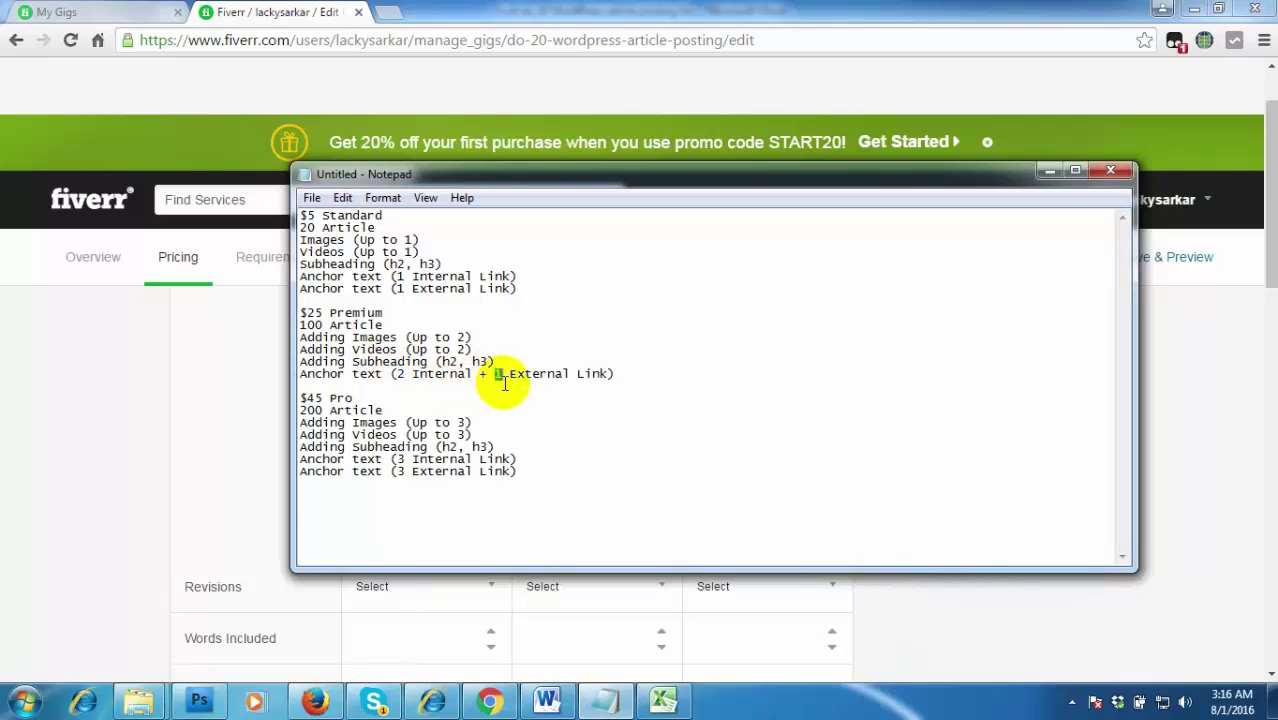
pyautogui.press('BackSpace')
pyautogui.write('2')
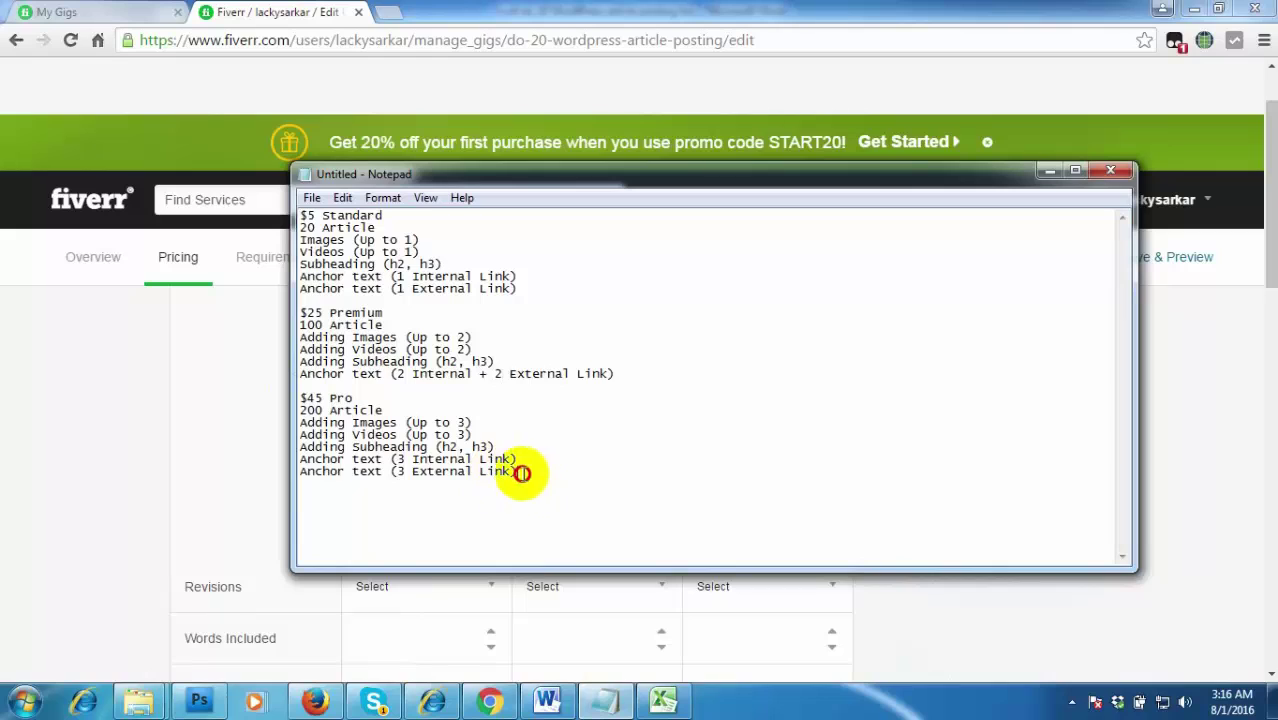
# Replace the Pro section's two anchor text lines in the notes with "Anchor text (3 Internal + 3 External Link)"
pyautogui.moveTo(522, 471); pyautogui.dragTo(285, 462)
pyautogui.hotkey('ctrl', 'v')
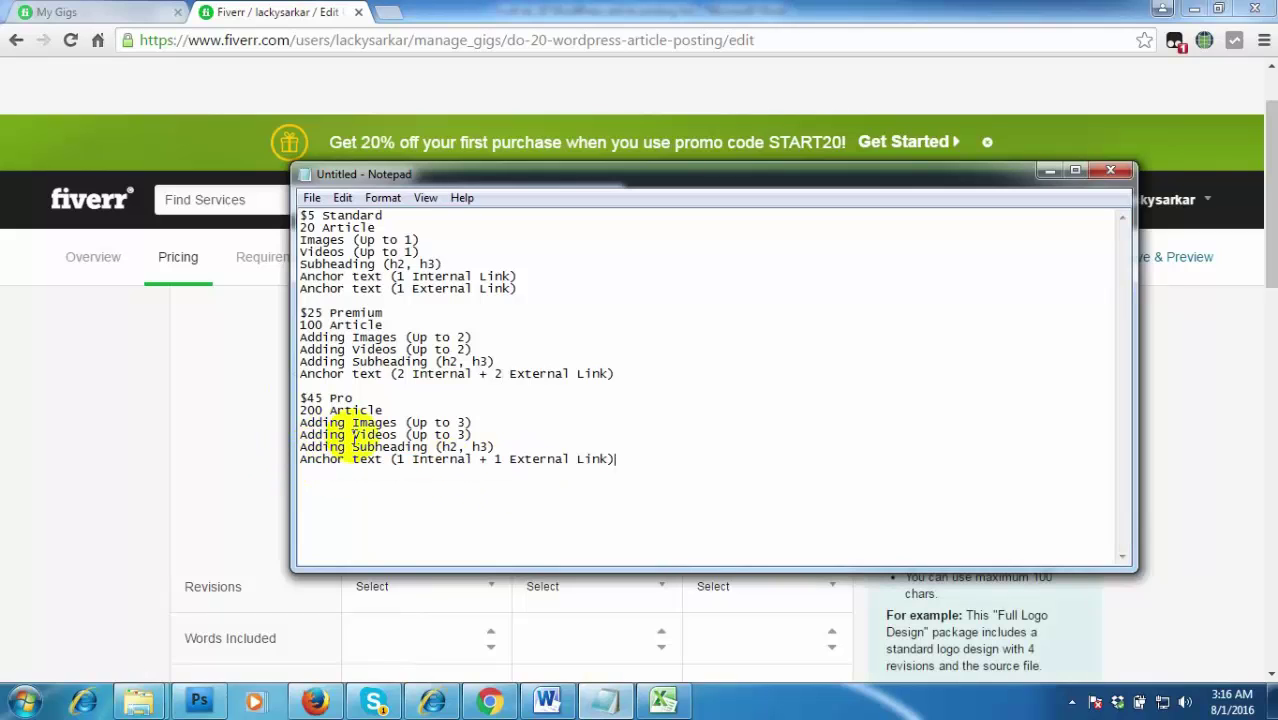
pyautogui.click(398, 456)
pyautogui.press('BackSpace')
pyautogui.write('3')
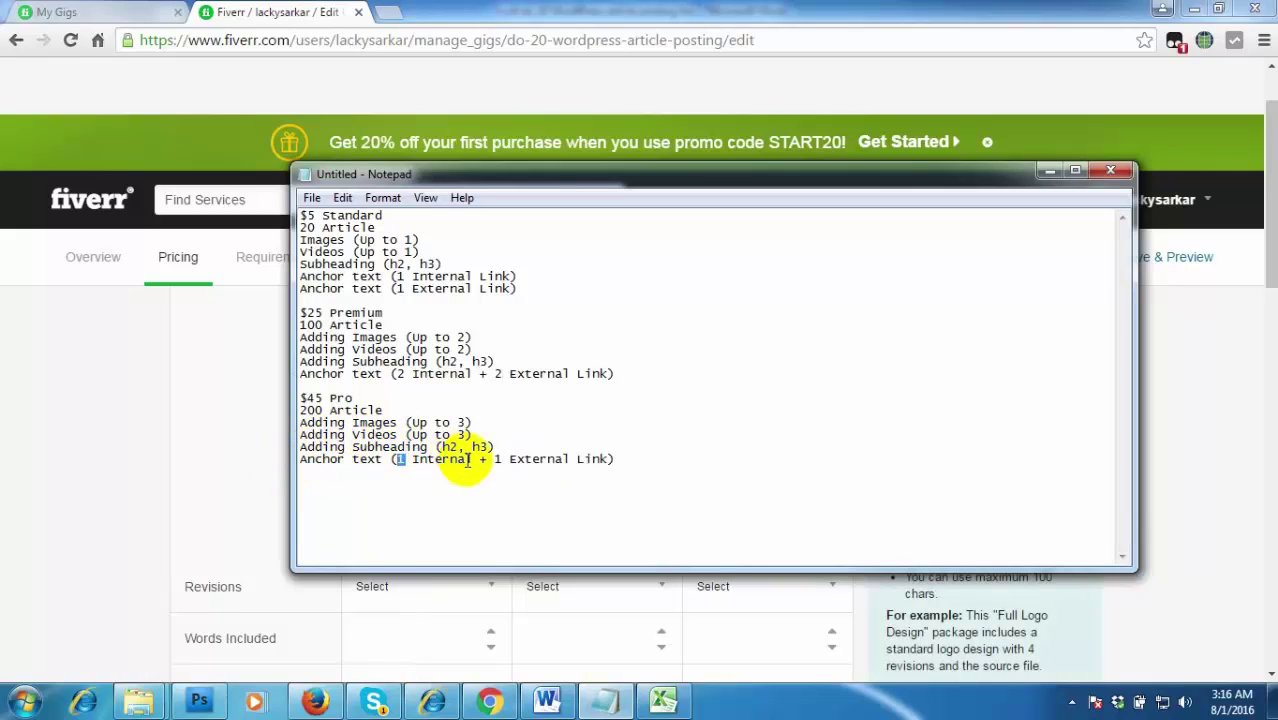
pyautogui.click(494, 458)
pyautogui.press('BackSpace')
pyautogui.write('3')
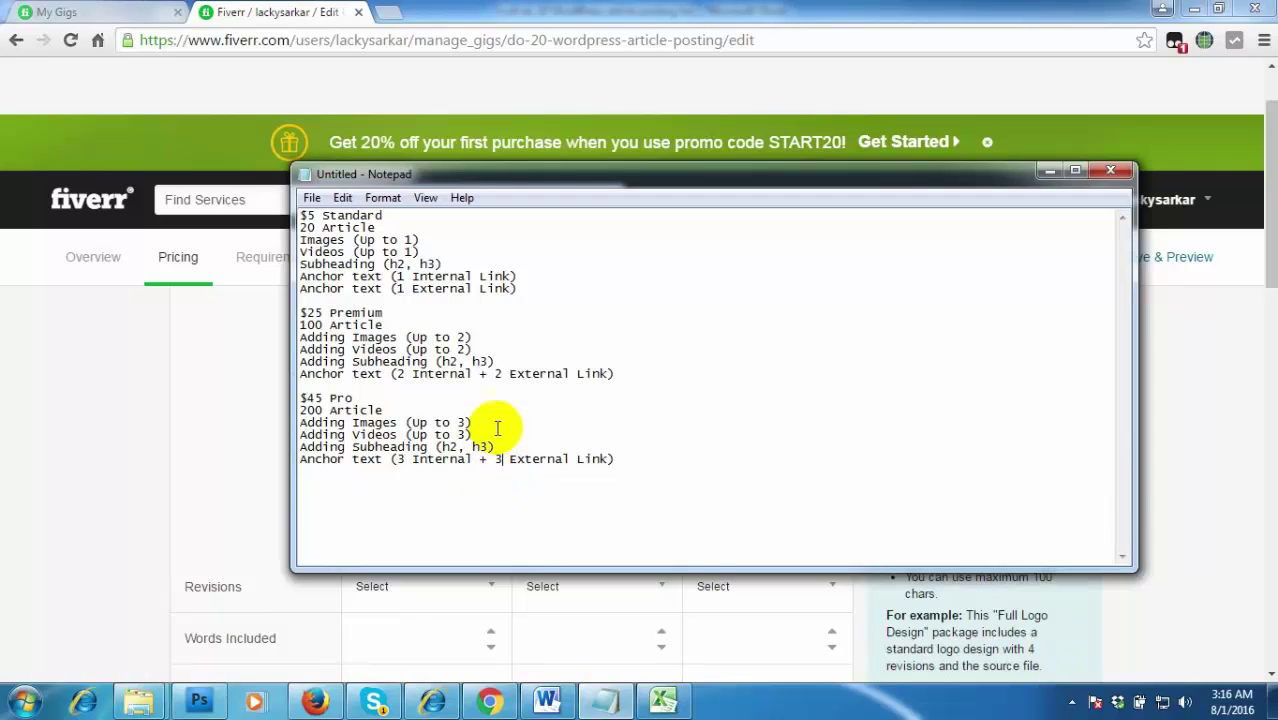
# Try to replace the Premium package description with the images, videos, subheading and anchor lines copied from the Premium section of the notes
pyautogui.moveTo(614, 374); pyautogui.dragTo(265, 335)
pyautogui.hotkey('ctrl', 'c')
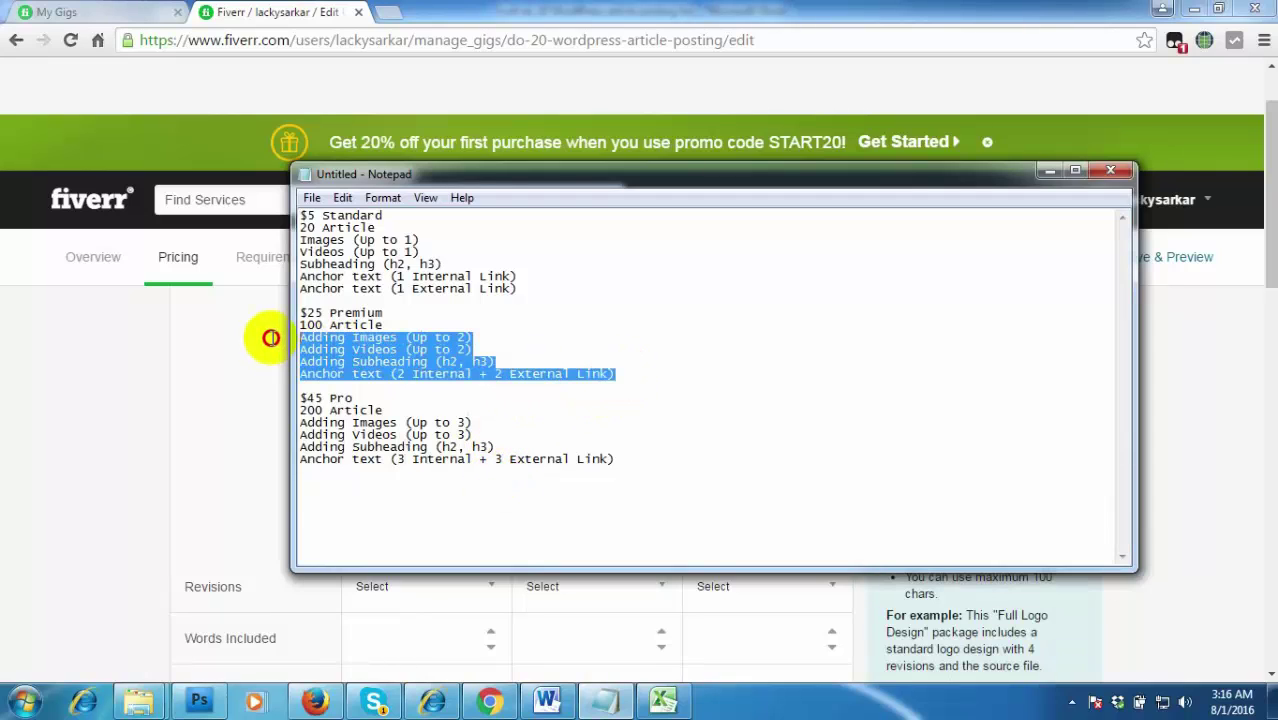
pyautogui.click(258, 10)
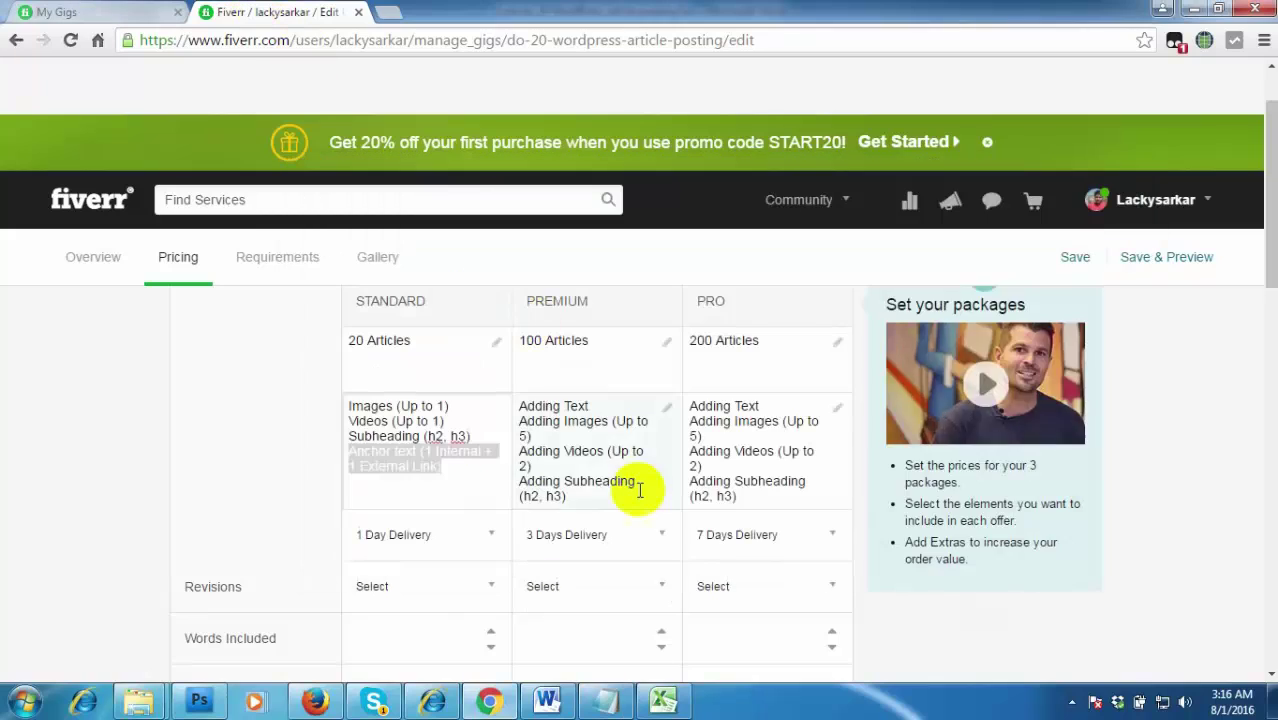
pyautogui.click(554, 458)
pyautogui.hotkey('ctrl', 'a')
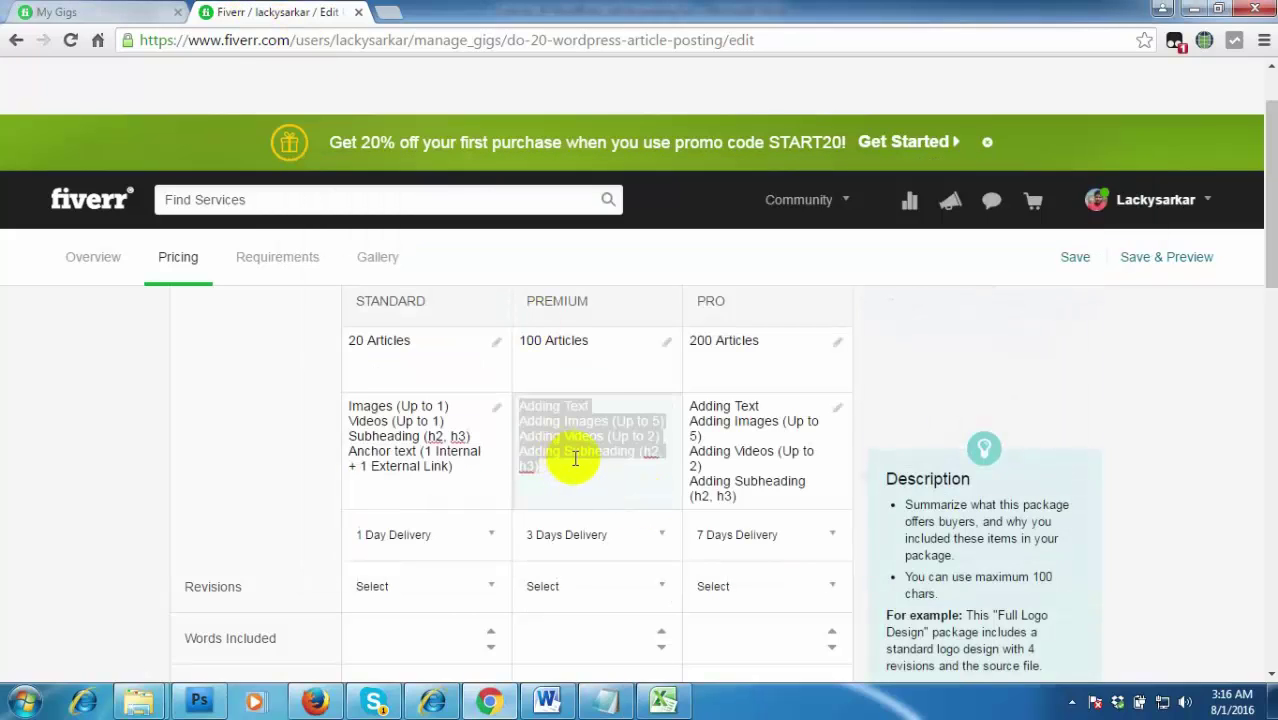
pyautogui.hotkey('ctrl', 'v')
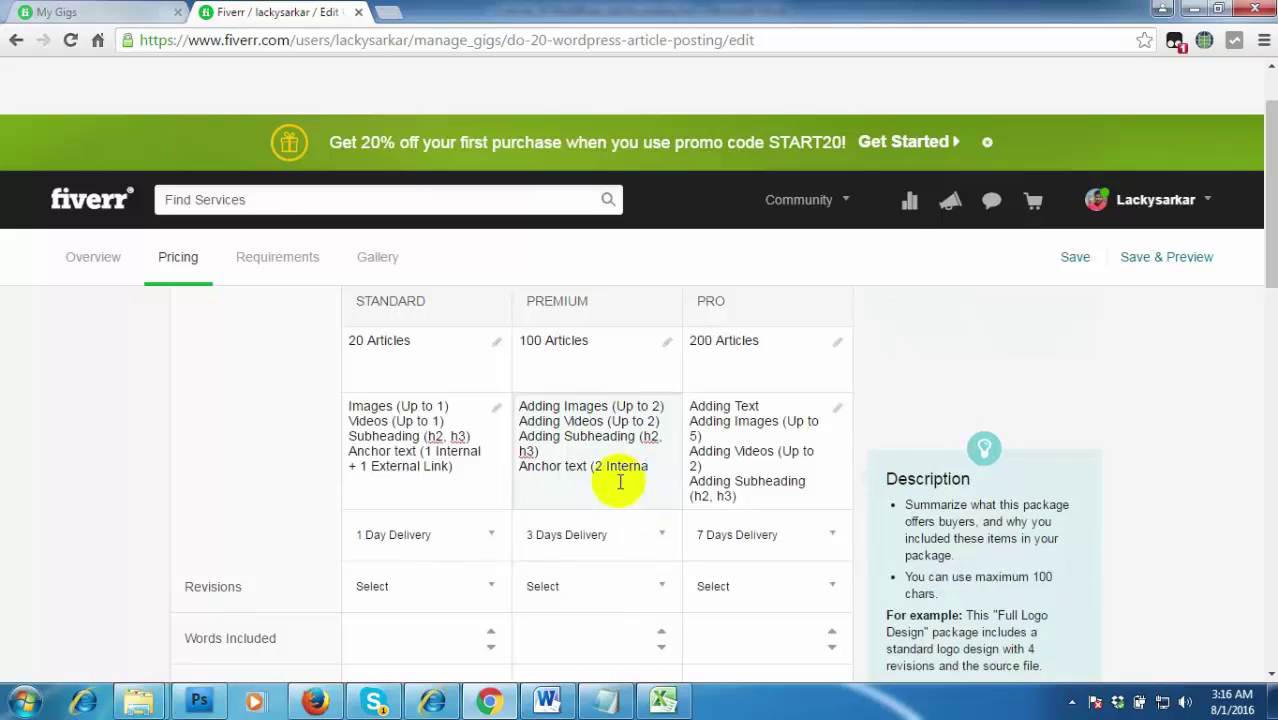
# Replace the Premium package description with a copy of the Standard package description
pyautogui.moveTo(450, 466); pyautogui.dragTo(256, 374)
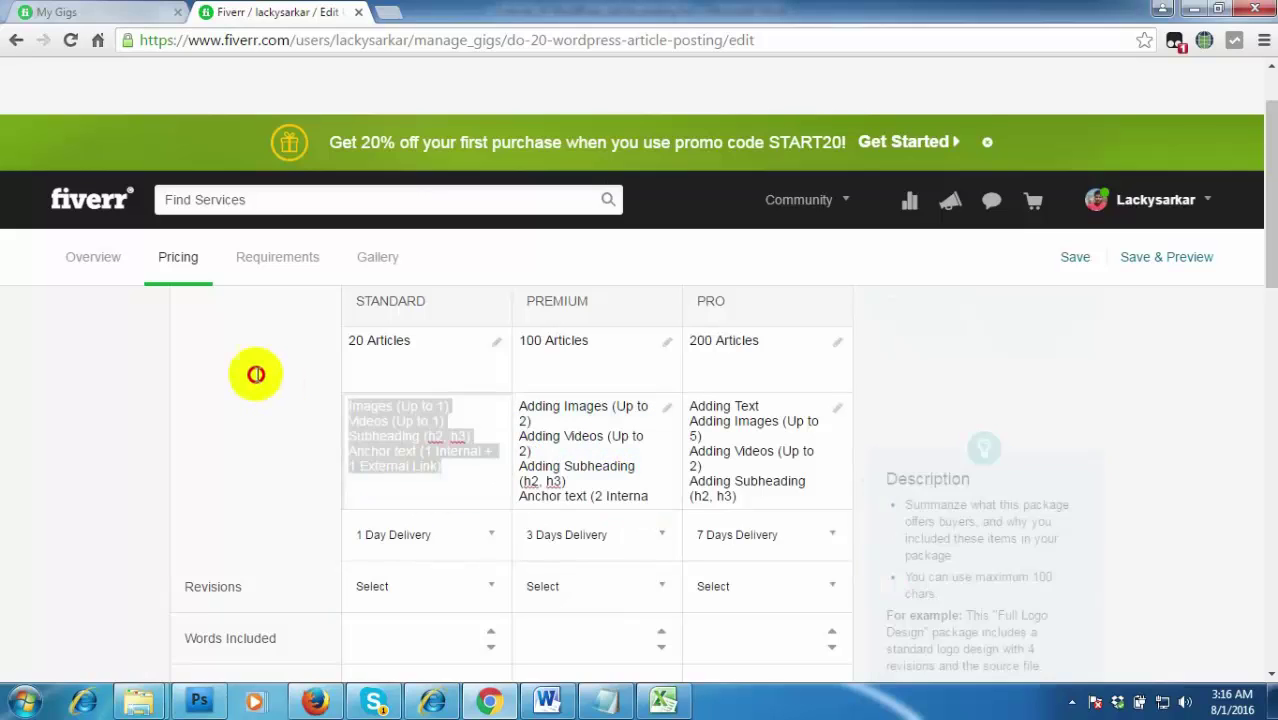
pyautogui.rightClick(378, 413)
pyautogui.click(456, 448)
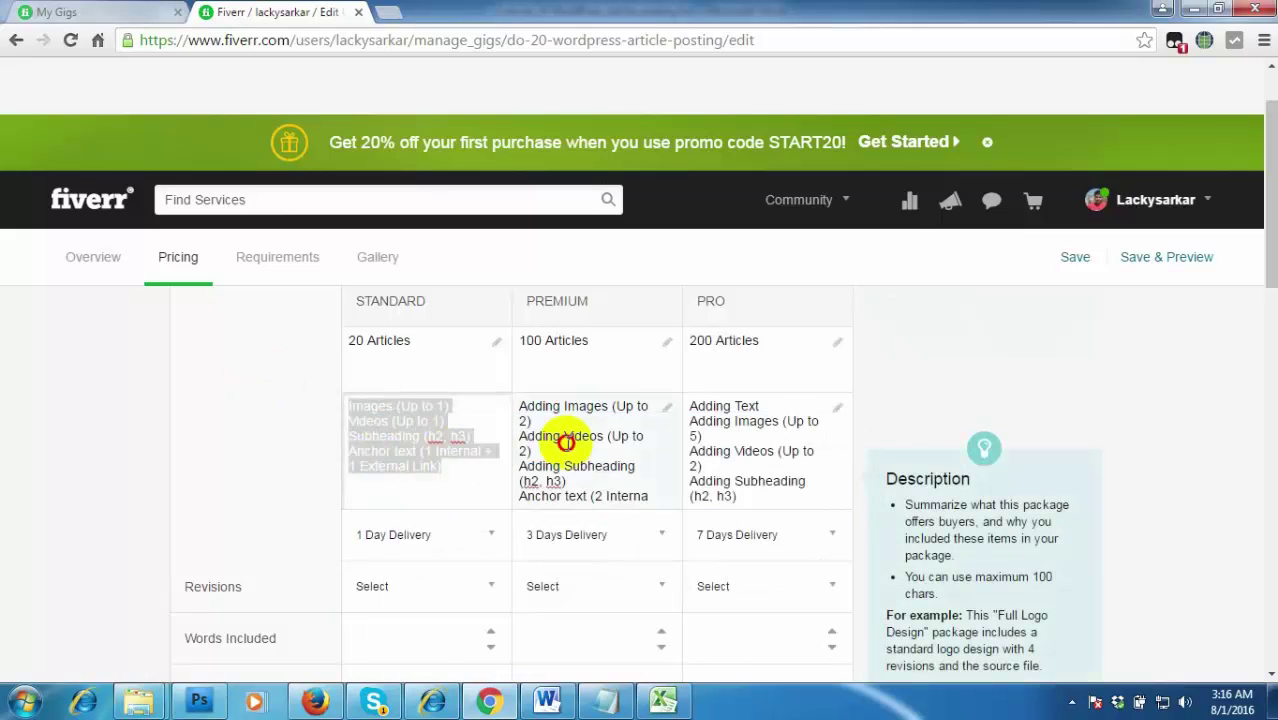
pyautogui.click(566, 441)
pyautogui.hotkey('ctrl', 'a')
pyautogui.hotkey('ctrl', 'v')
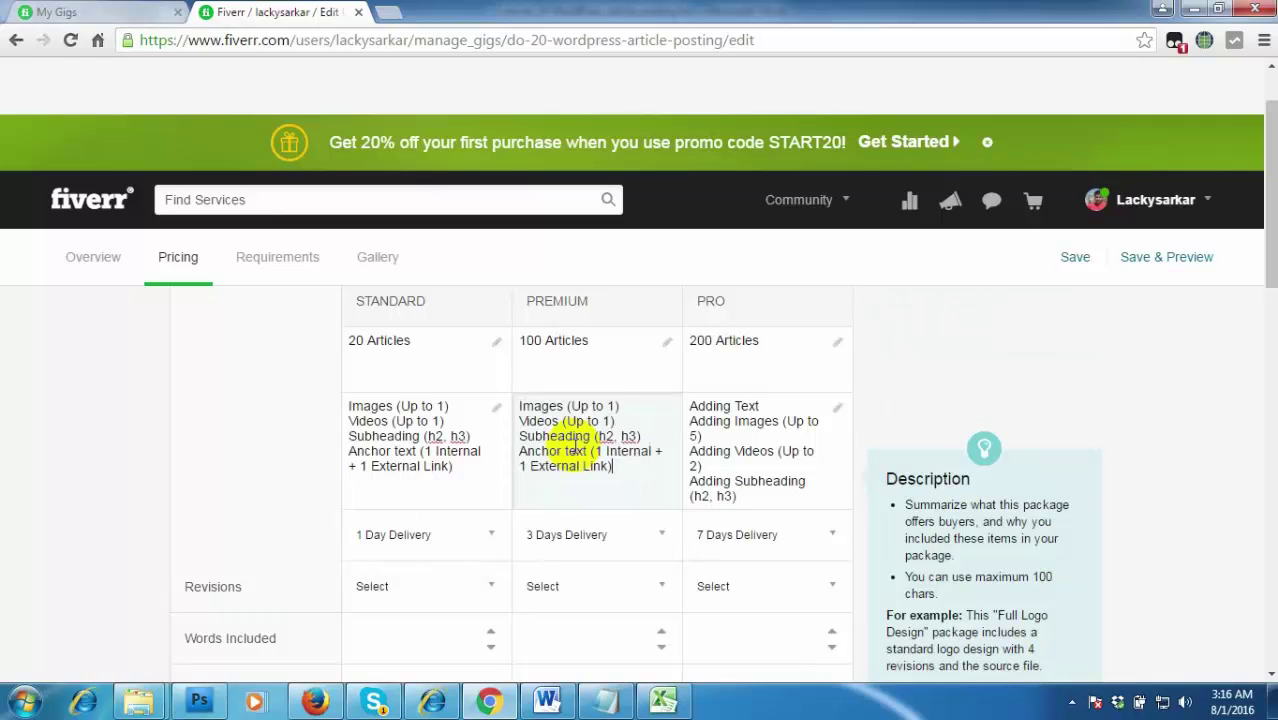
# Set the image and video limits in the Premium description to "Up to 2"
pyautogui.click(614, 407)
pyautogui.press('BackSpace')
pyautogui.write('2')
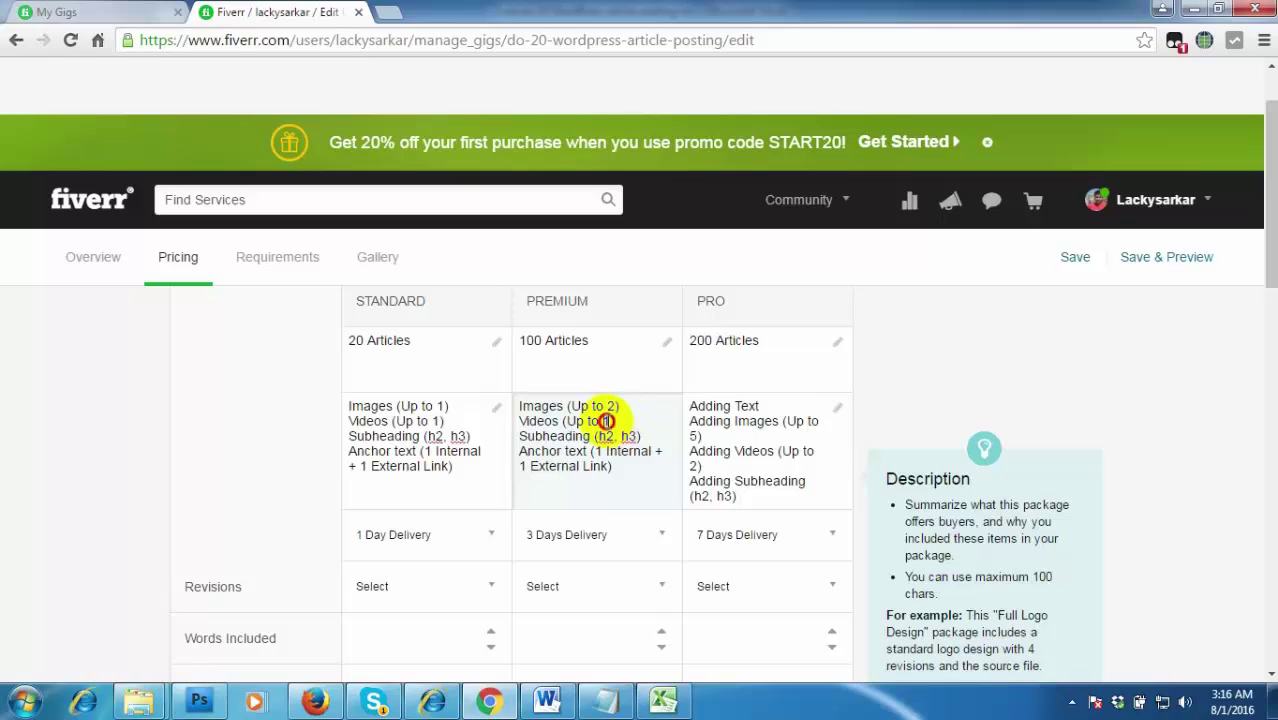
pyautogui.click(607, 420)
pyautogui.press('BackSpace')
pyautogui.write('2')
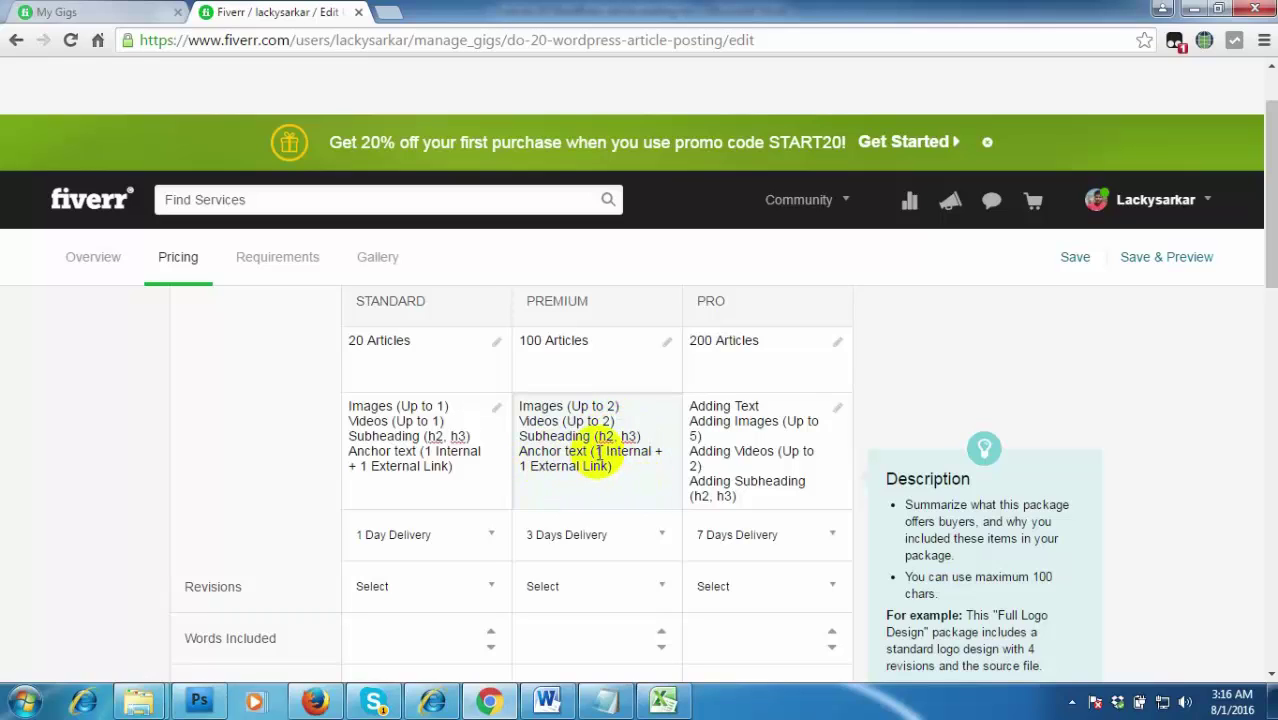
# Change the anchor line in the Premium description to "Anchor text (2 Internal + 2 External Link)"
pyautogui.click(597, 453)
pyautogui.press('BackSpace')
pyautogui.write('2')
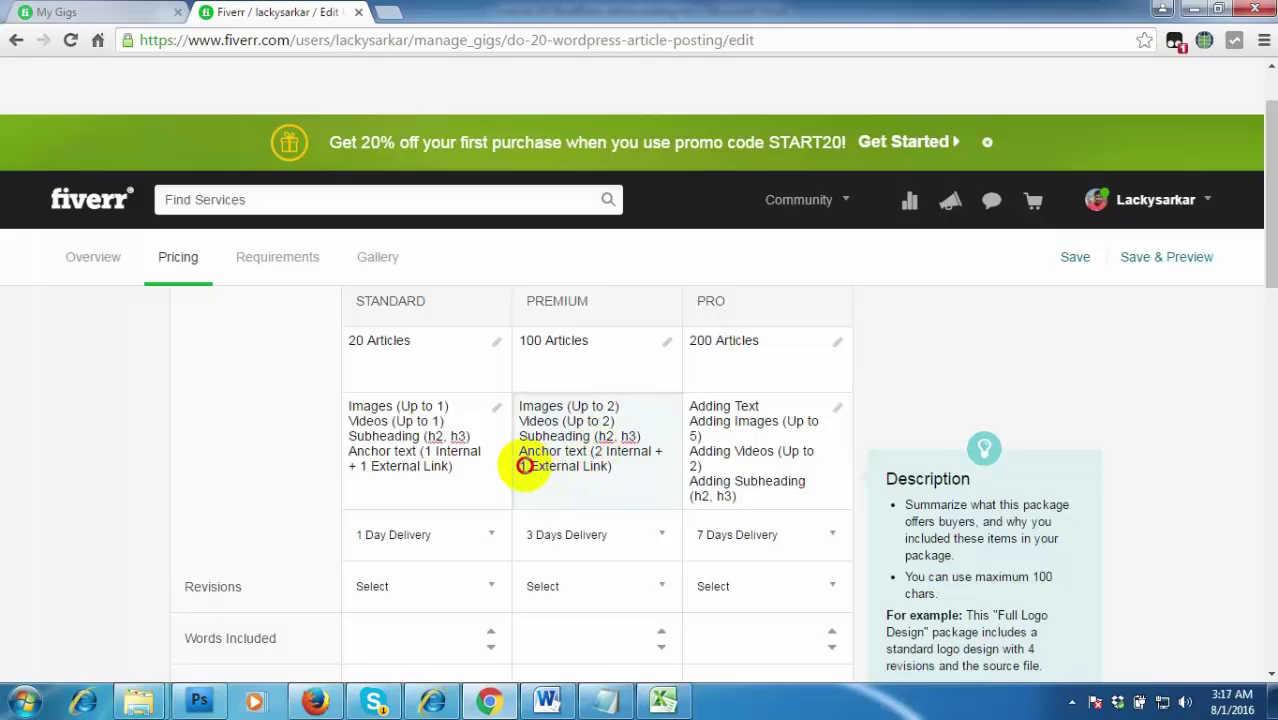
pyautogui.click(523, 466)
pyautogui.press('BackSpace')
pyautogui.write('2')
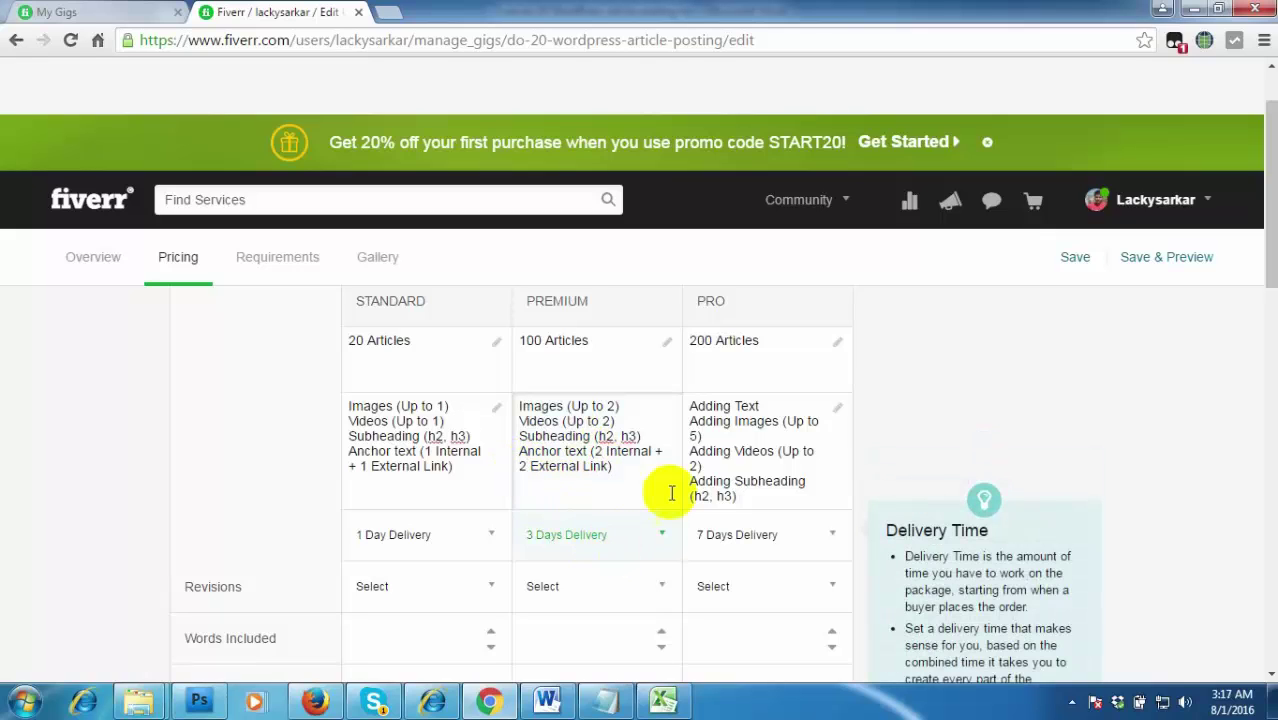
# Replace the Pro package description with the copied Standard package description
pyautogui.click(766, 494)
pyautogui.moveTo(742, 467); pyautogui.dragTo(665, 388)
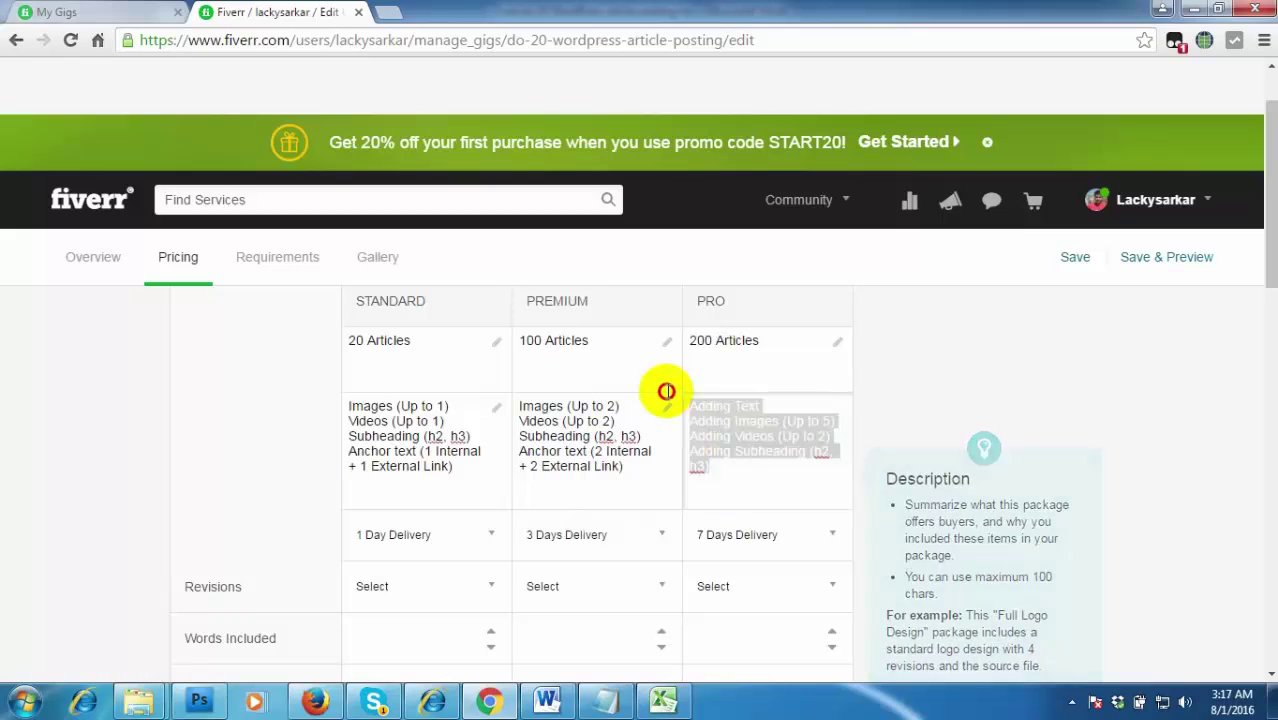
pyautogui.press('BackSpace')
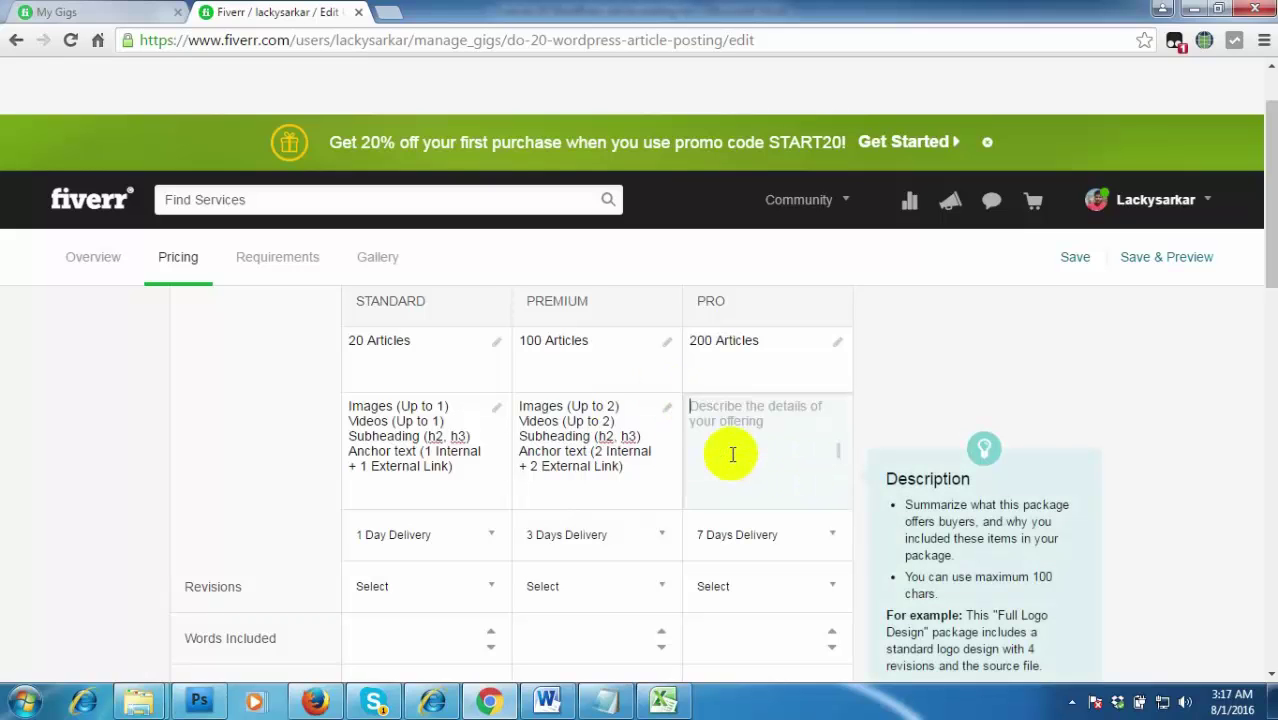
pyautogui.hotkey('ctrl', 'v')
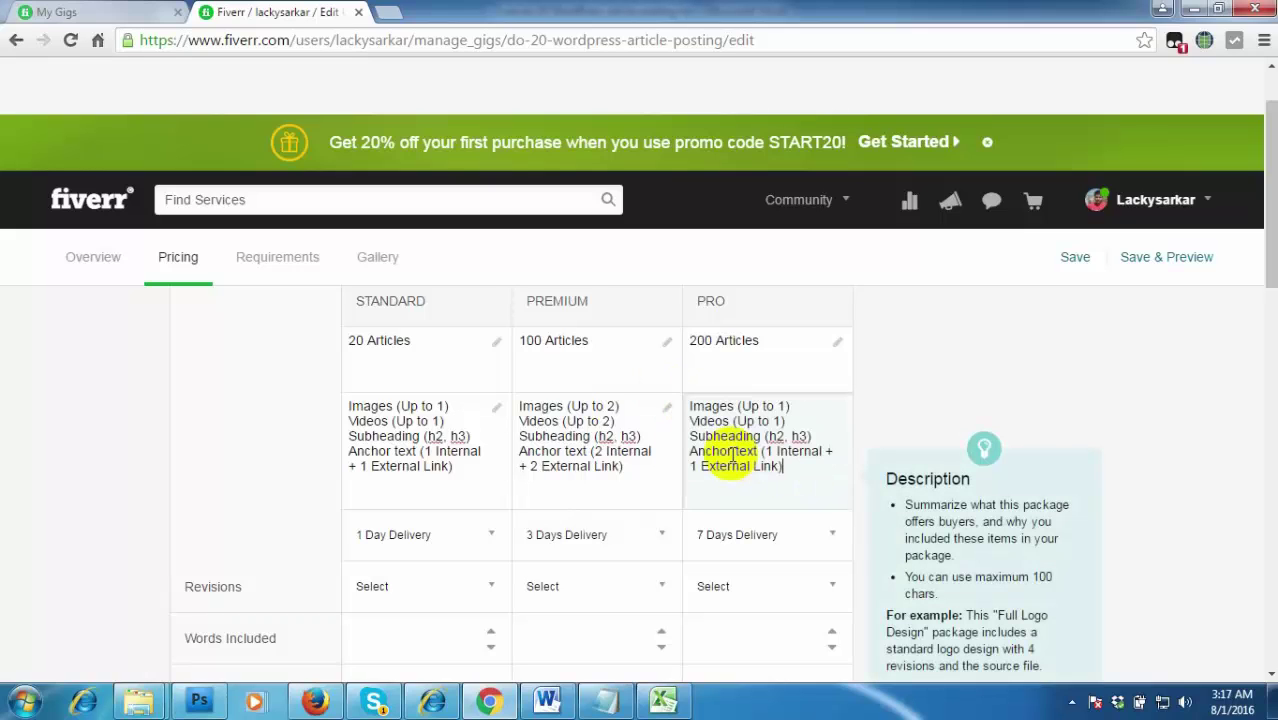
# Set the Pro description's images and videos to "Up to 3" and its anchor text to "3 Internal + 3 External Link"
pyautogui.doubleClick(778, 406)
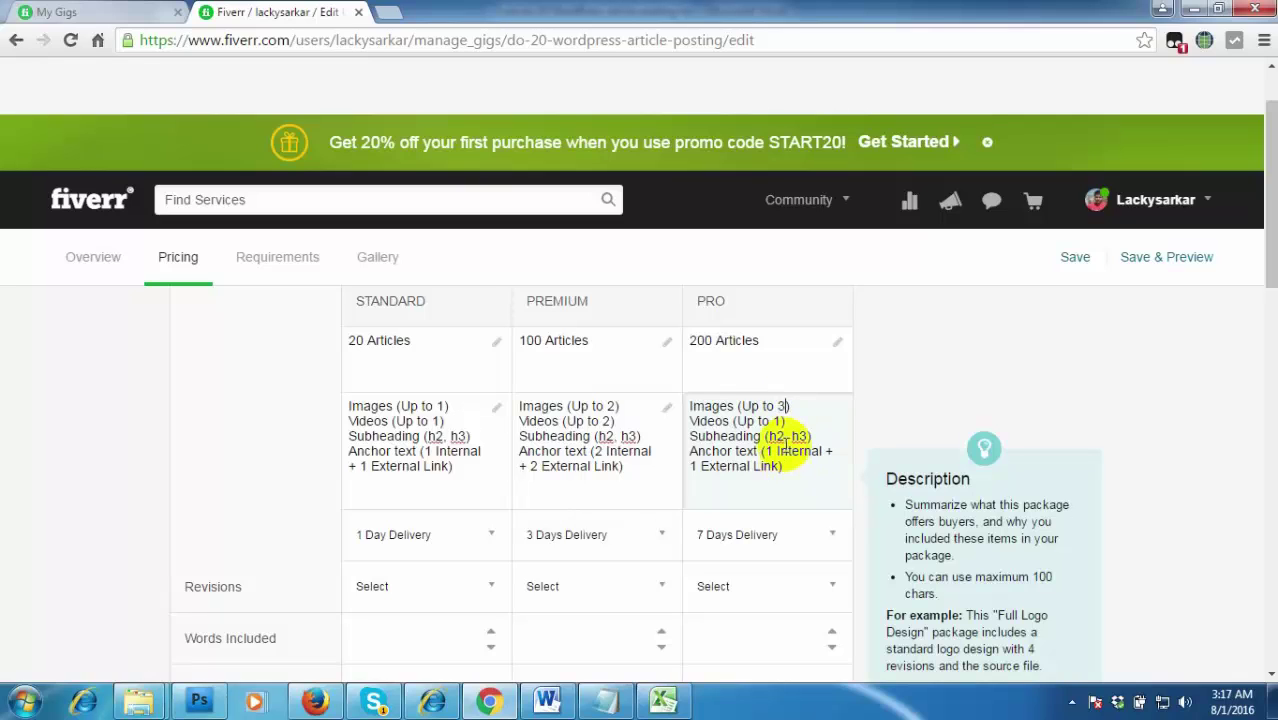
pyautogui.doubleClick(776, 420)
pyautogui.write('3')
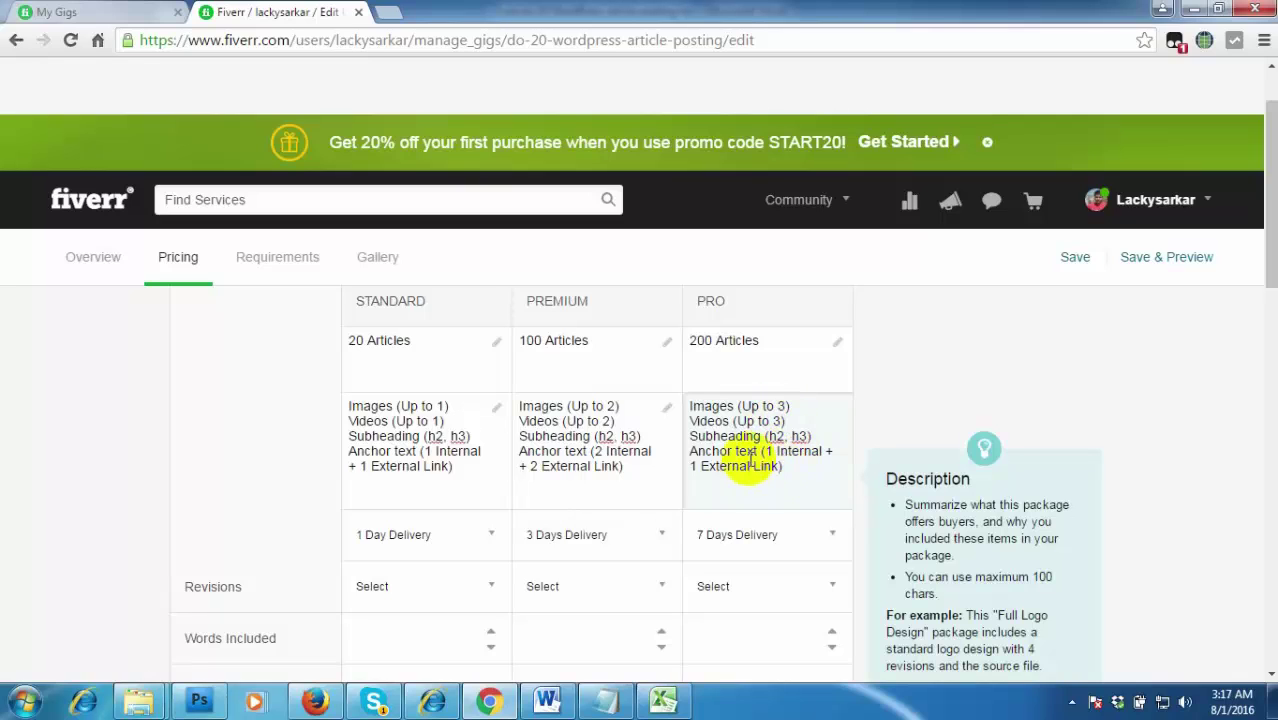
pyautogui.doubleClick(767, 451)
pyautogui.write('3')
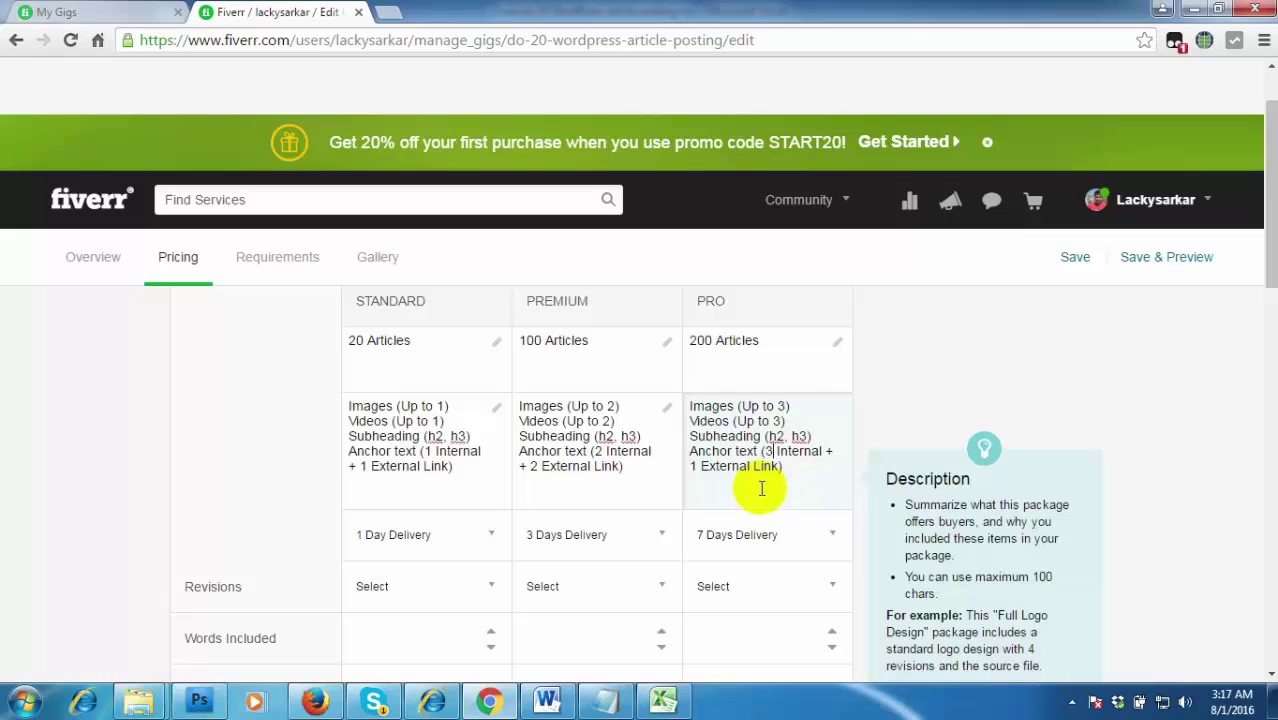
pyautogui.doubleClick(690, 467)
pyautogui.write('3')
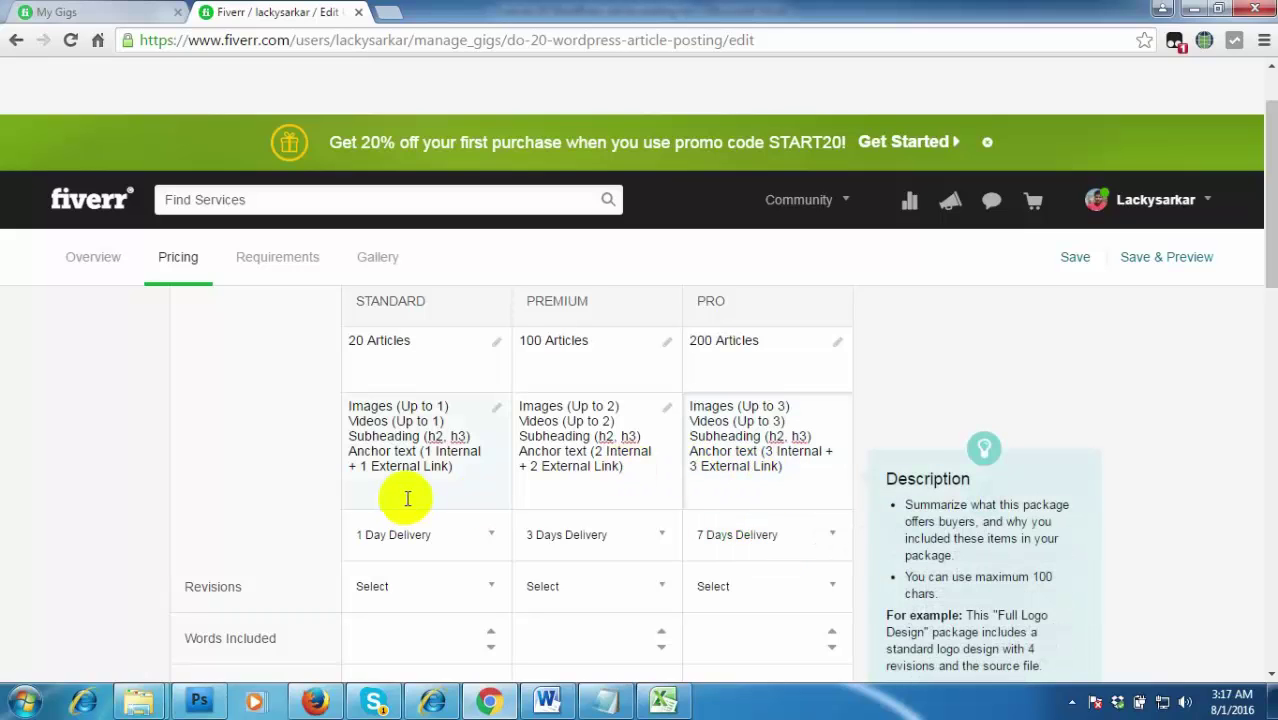
# Set the number of revisions to 1 for both the Standard and Premium packages
pyautogui.click(490, 592)
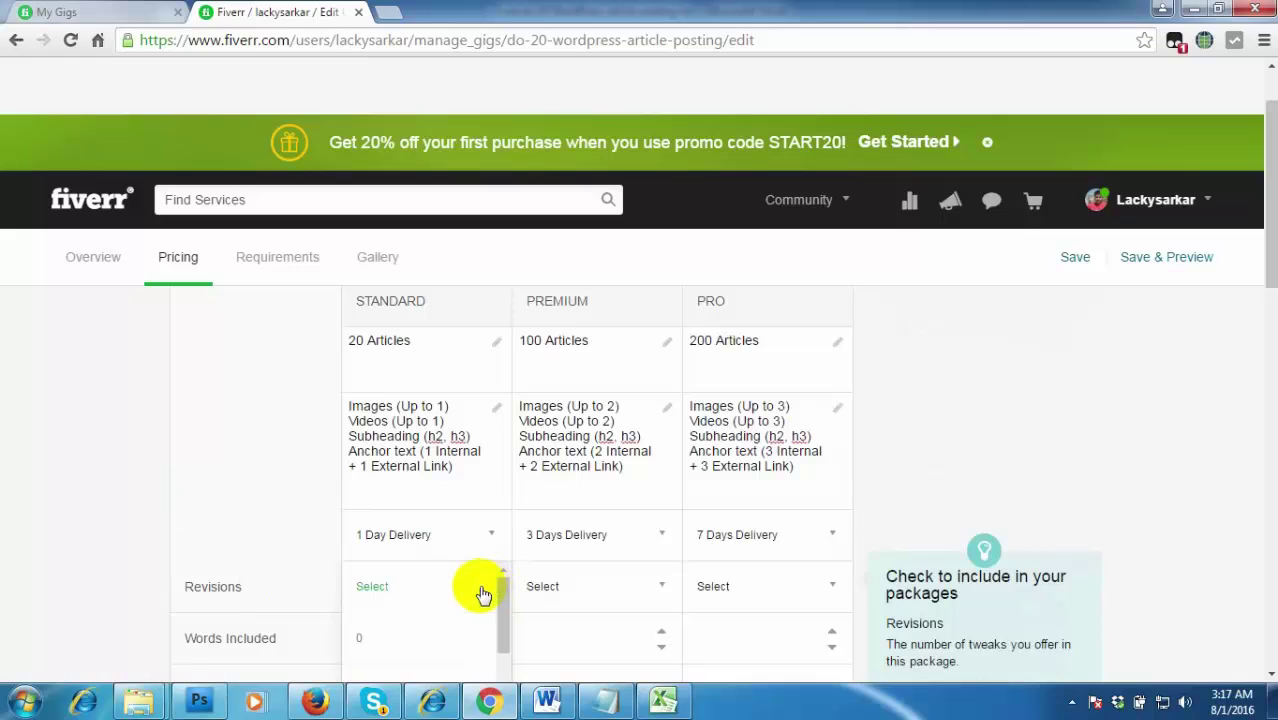
pyautogui.scroll(-1, 400, 635)
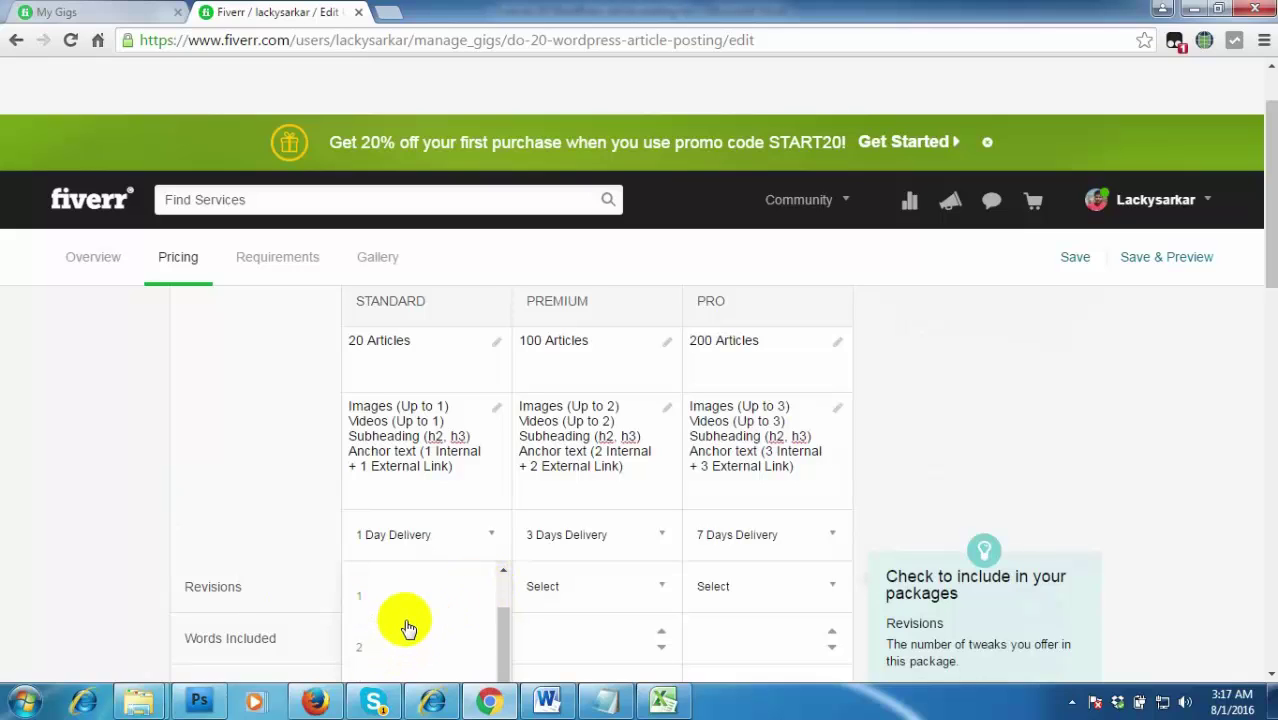
pyautogui.click(407, 599)
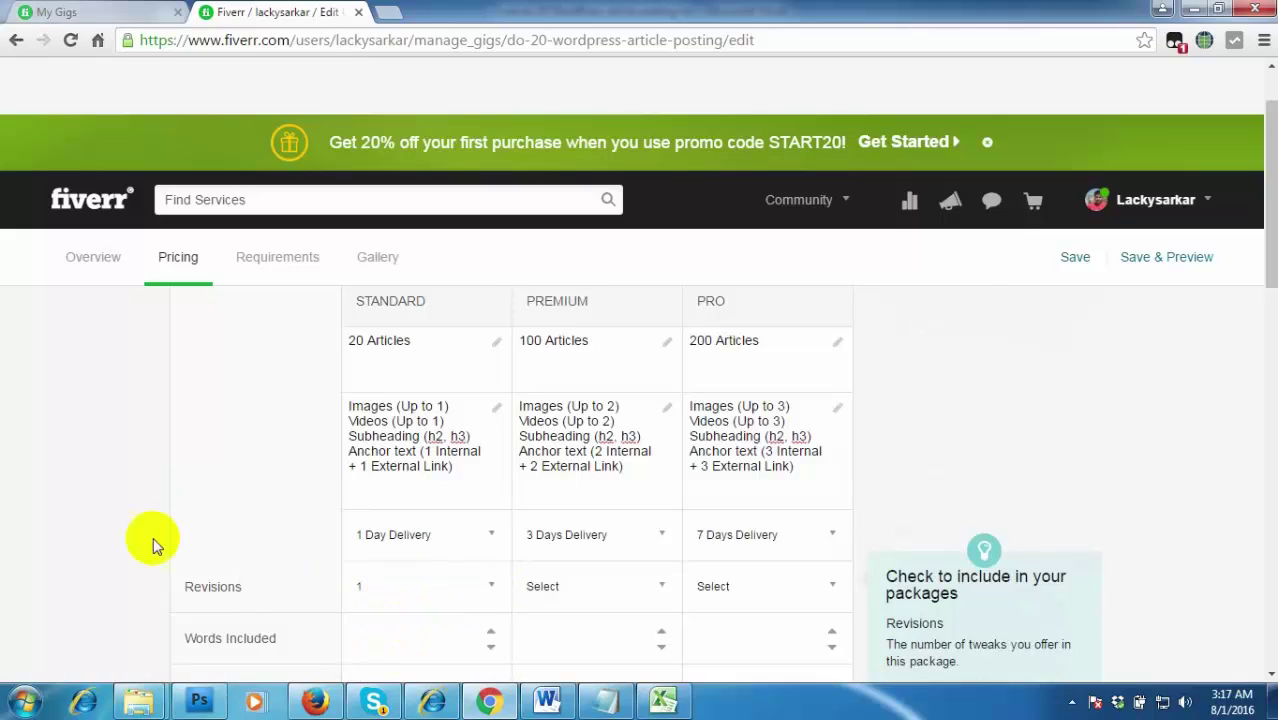
pyautogui.click(650, 586)
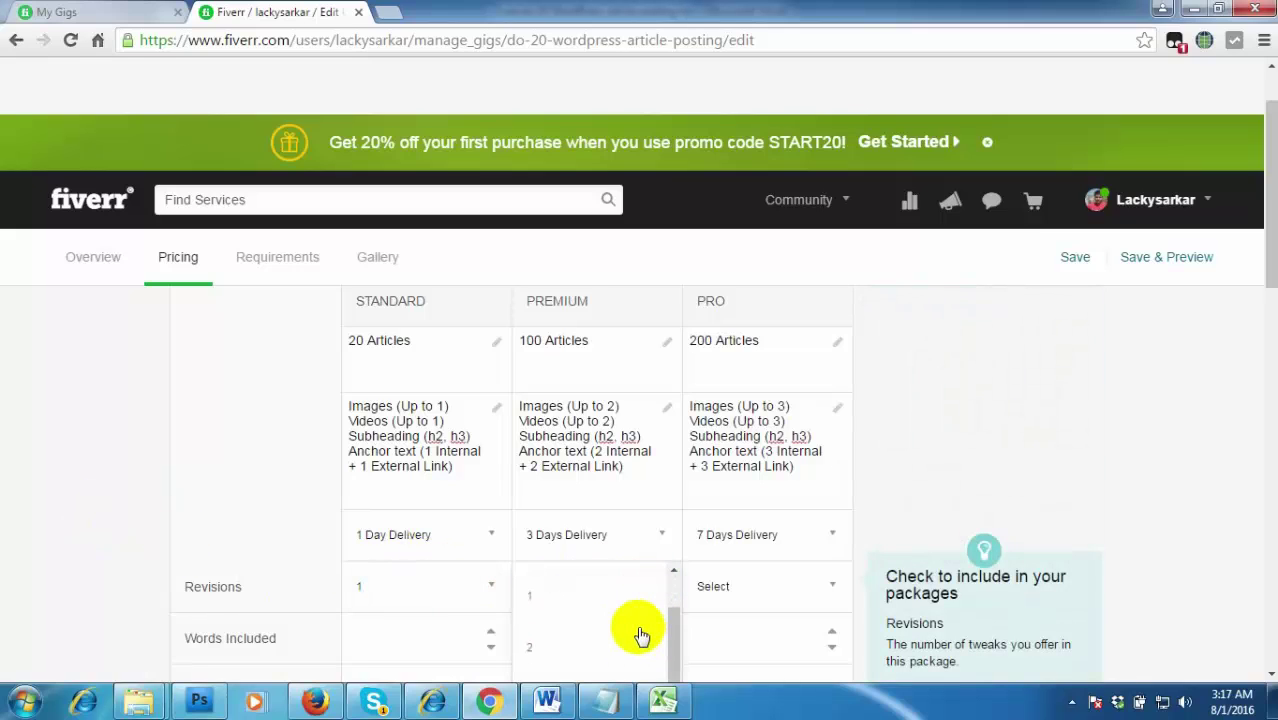
pyautogui.click(579, 648)
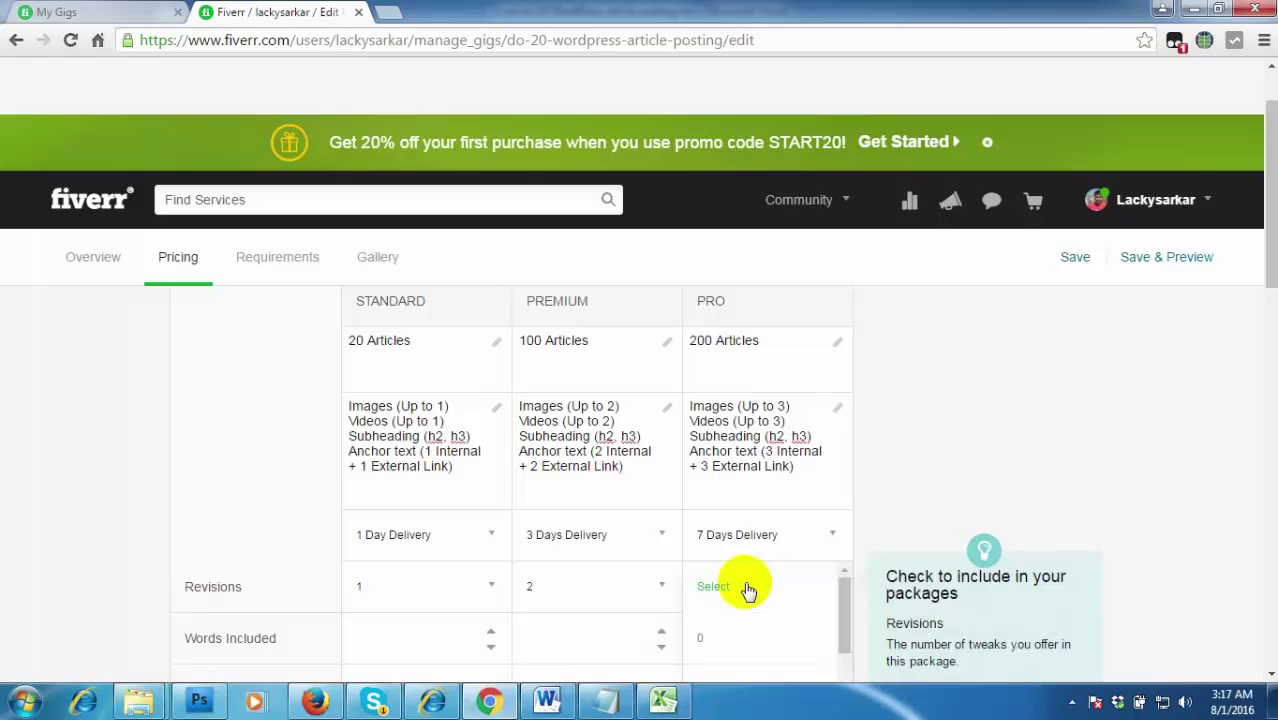
pyautogui.click(650, 585)
pyautogui.click(590, 598)
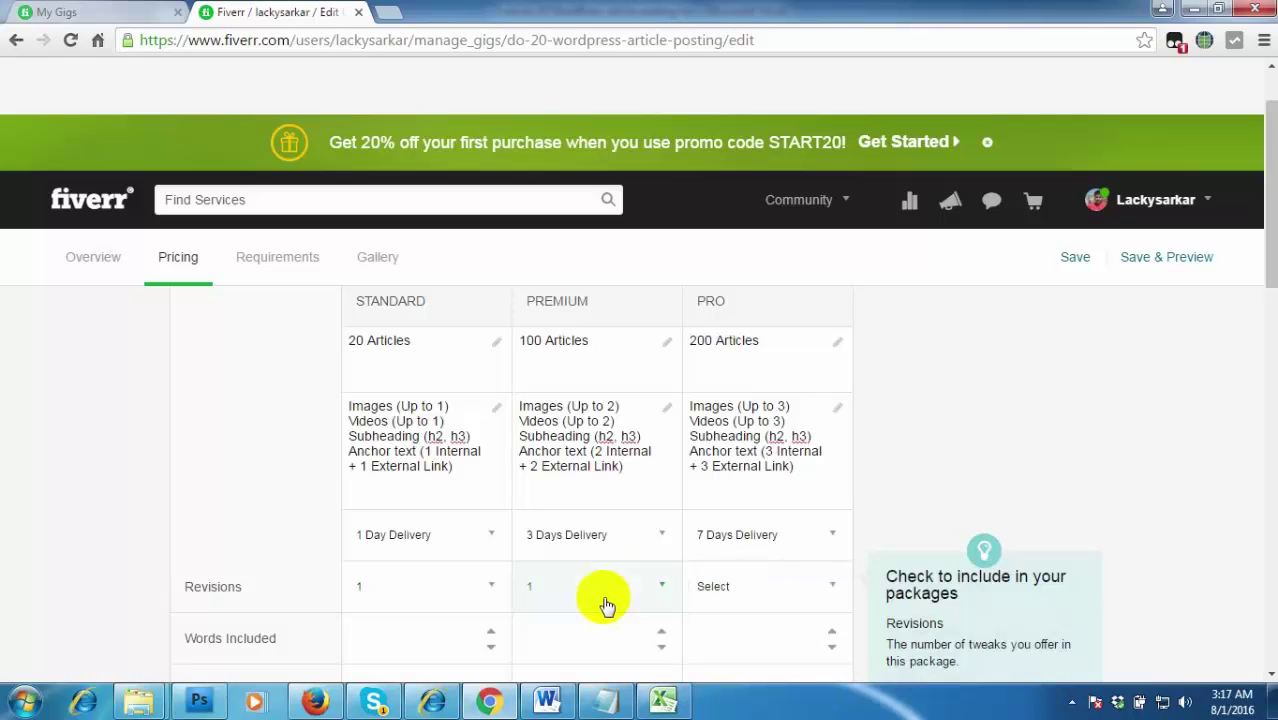
# Set the number of revisions for the Pro package to 1
pyautogui.click(713, 586)
pyautogui.scroll(-1, 770, 625)
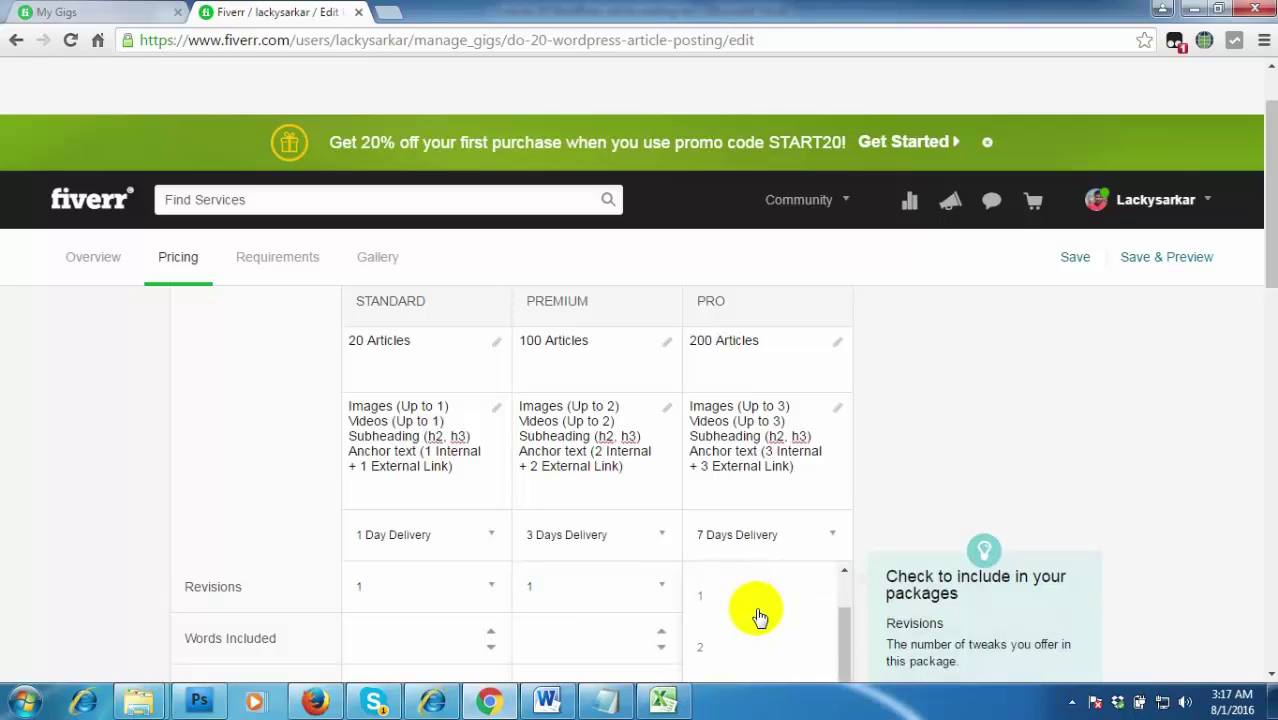
pyautogui.click(736, 596)
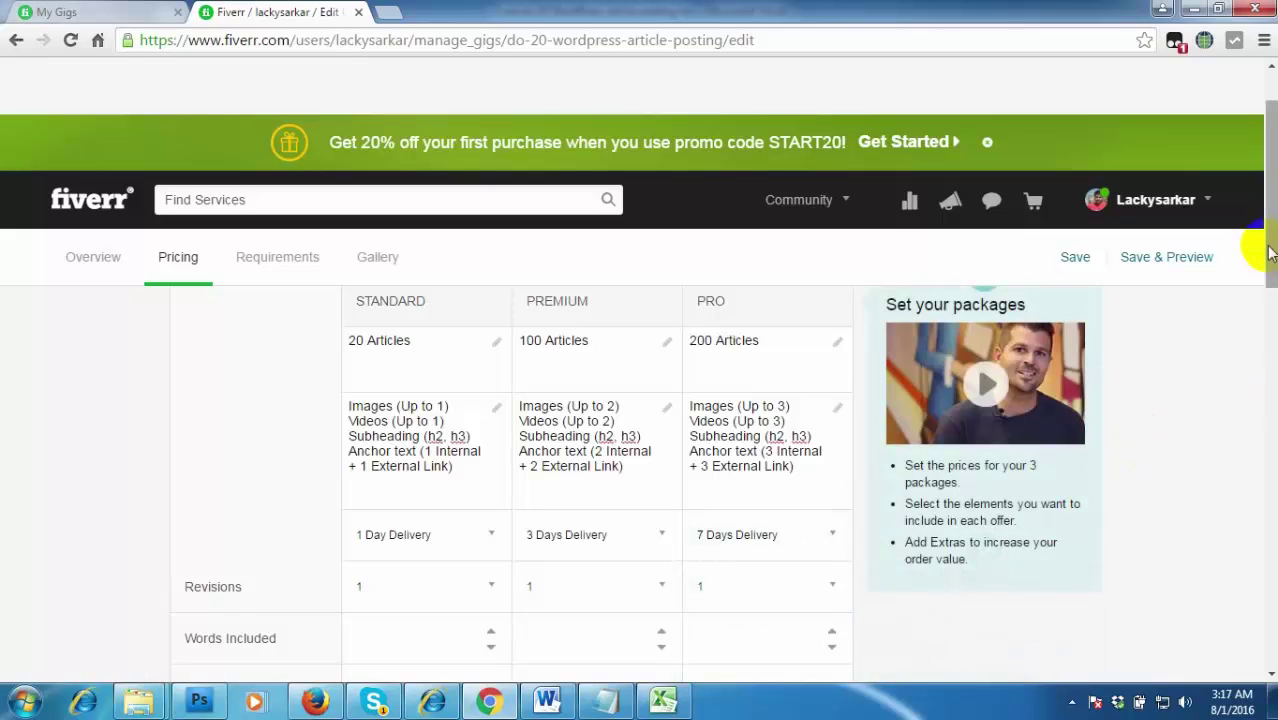
# Set the number of revisions to 2 for both the Premium and Pro packages
pyautogui.scroll(-2, 1268, 252)
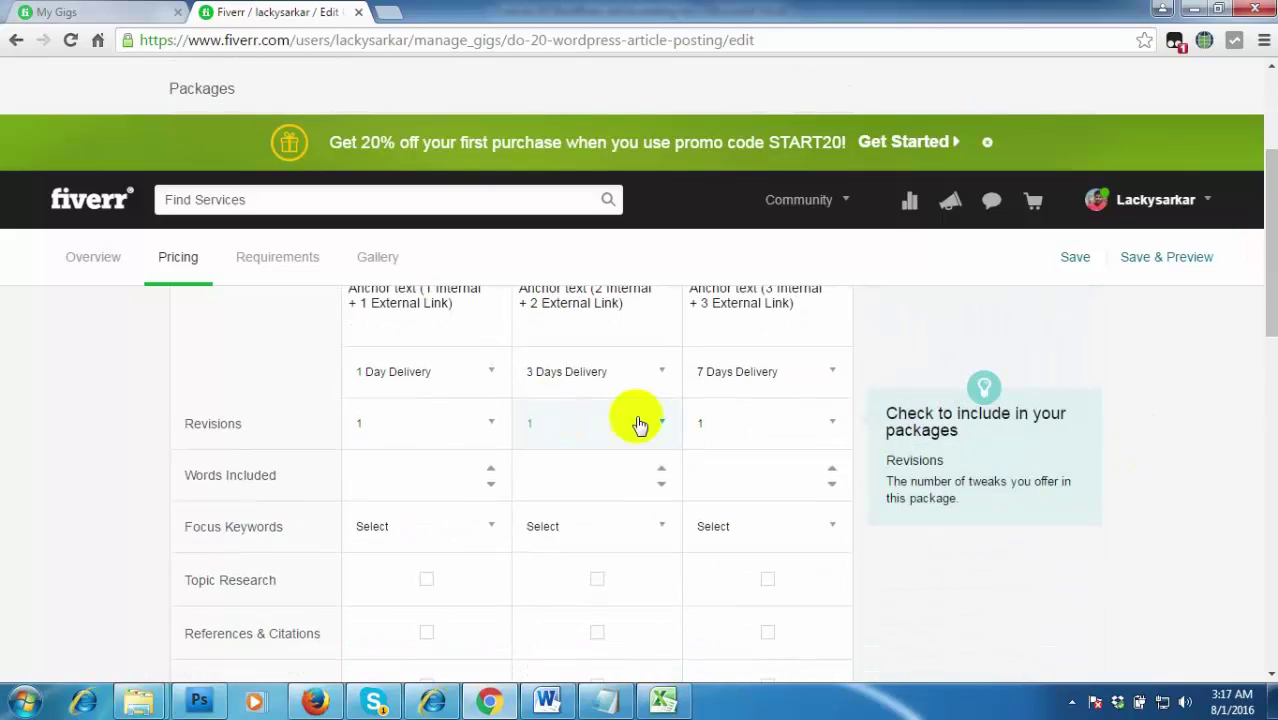
pyautogui.click(661, 424)
pyautogui.click(600, 482)
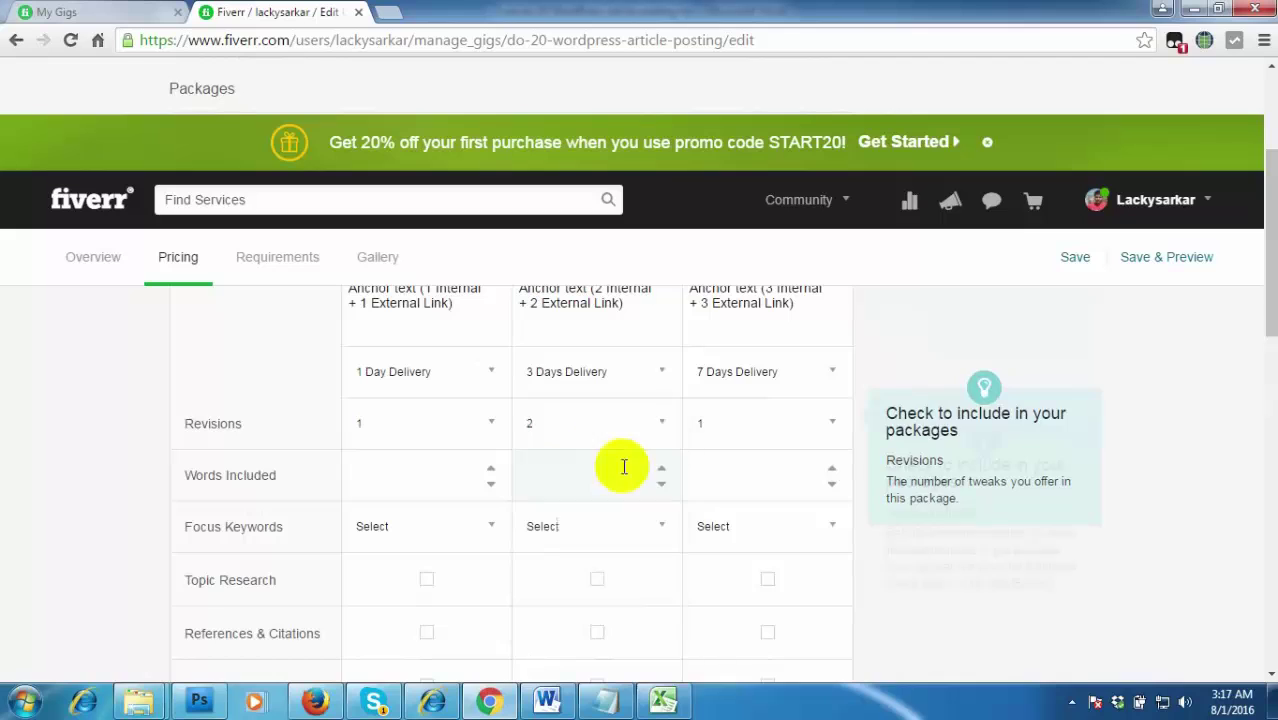
pyautogui.click(793, 419)
pyautogui.click(741, 486)
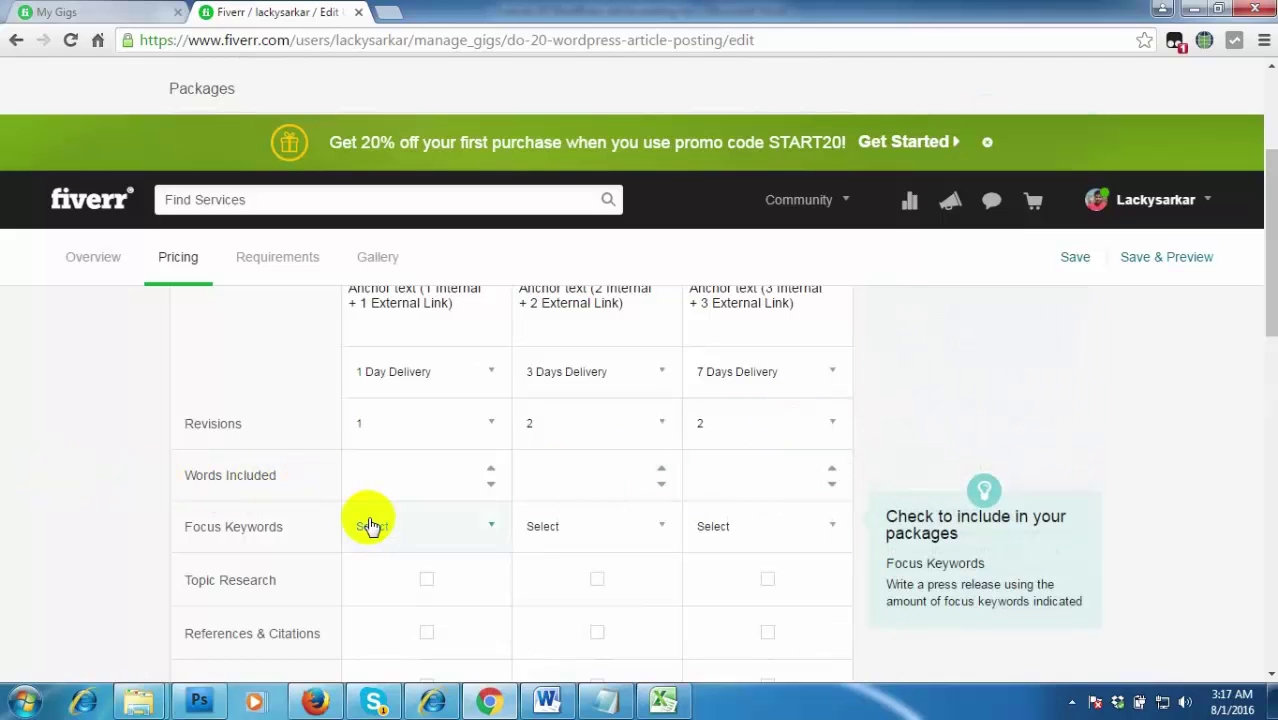
pyautogui.scroll(-3, 130, 508)
pyautogui.scroll(5, 128, 510)
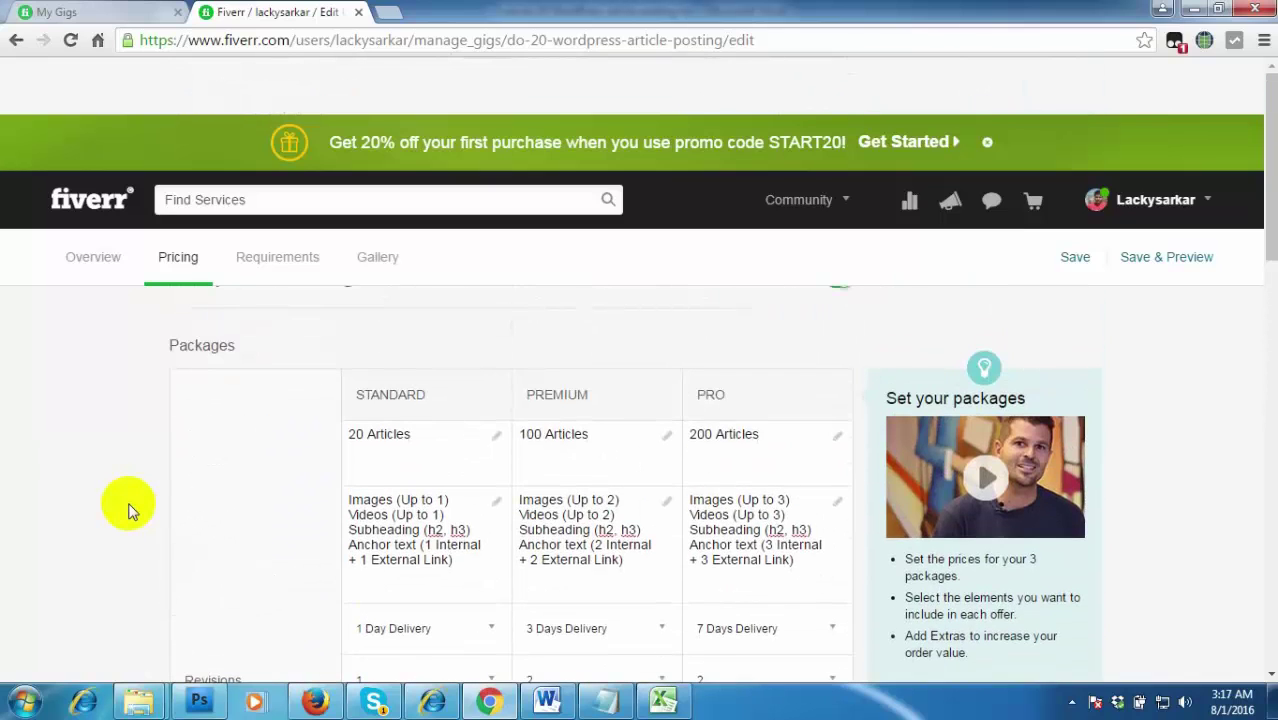
pyautogui.scroll(-3, 128, 510)
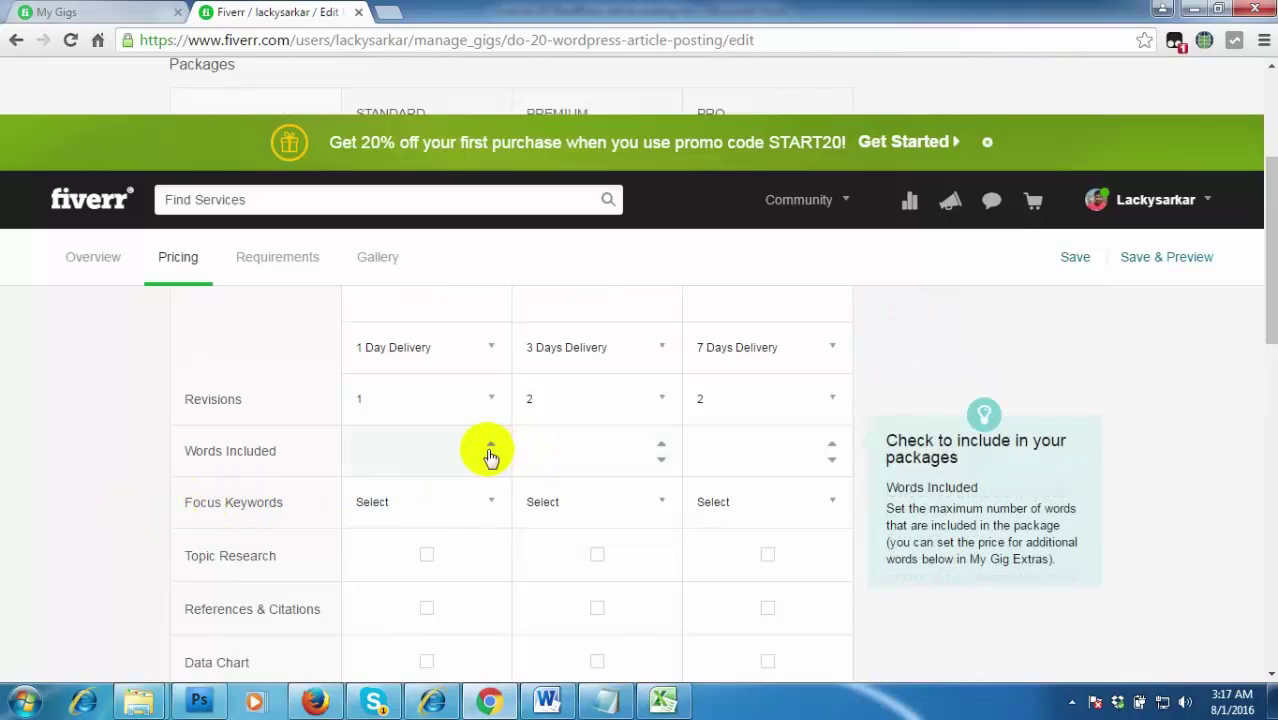
pyautogui.click(490, 455)
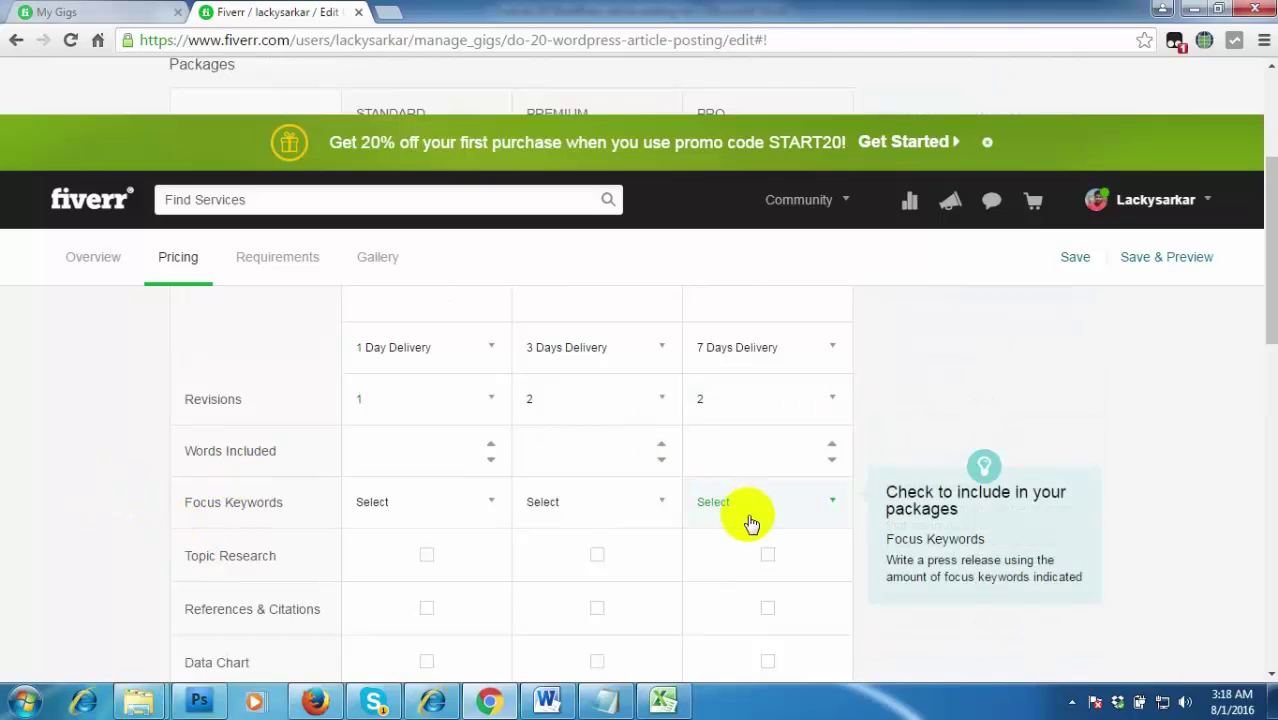
# Check the Pro package's price in the Notepad notes and set the Pro price to $45 in the gig's package table
pyautogui.scroll(-1, 752, 525)
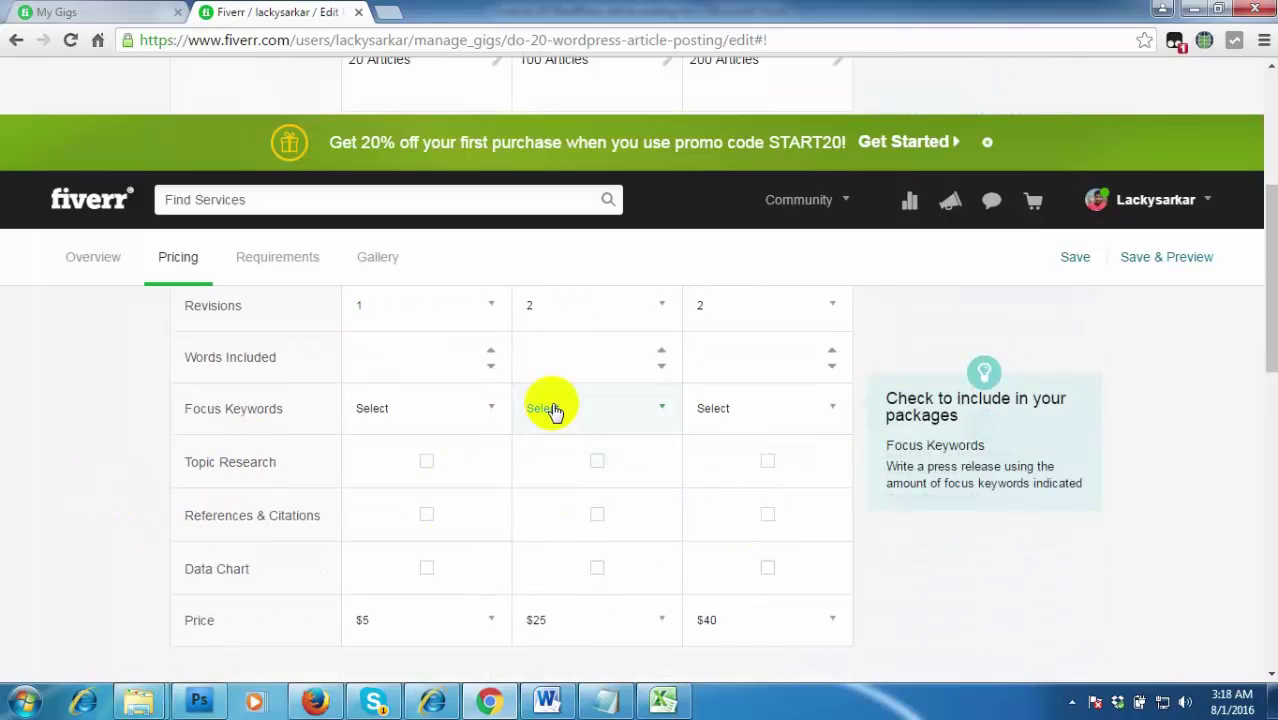
pyautogui.click(604, 703)
pyautogui.click(321, 313)
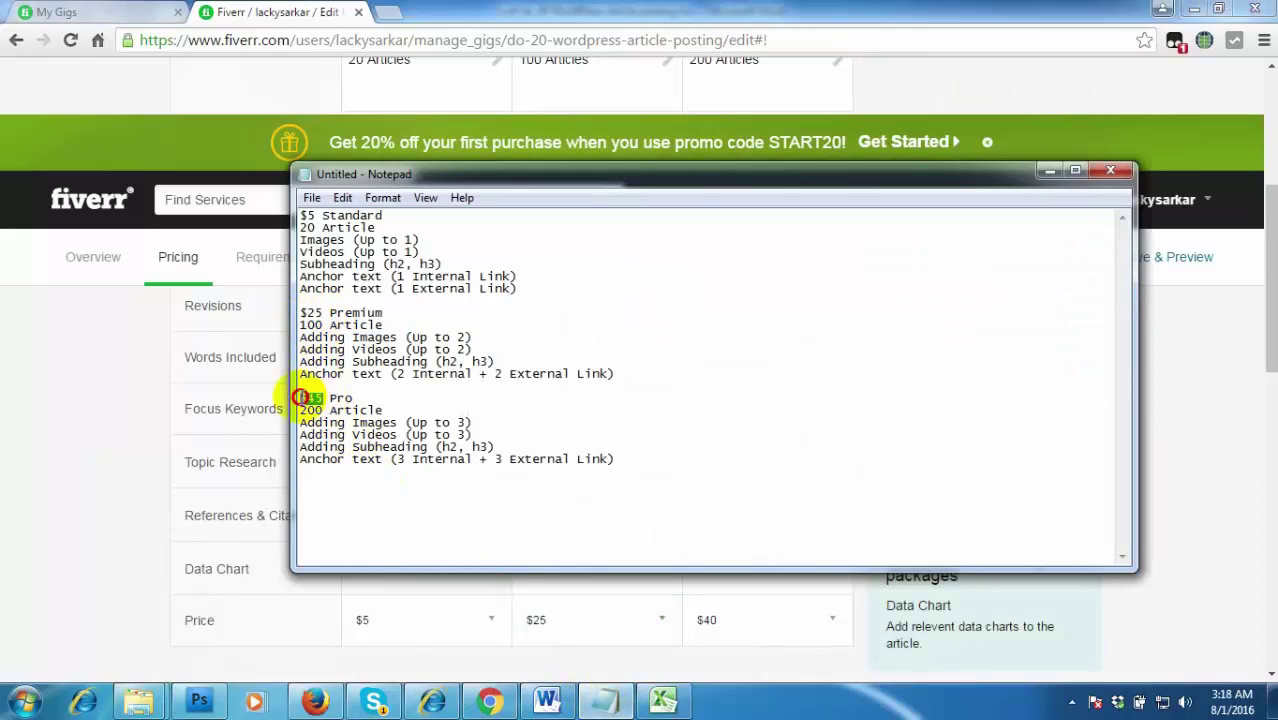
pyautogui.click(288, 10)
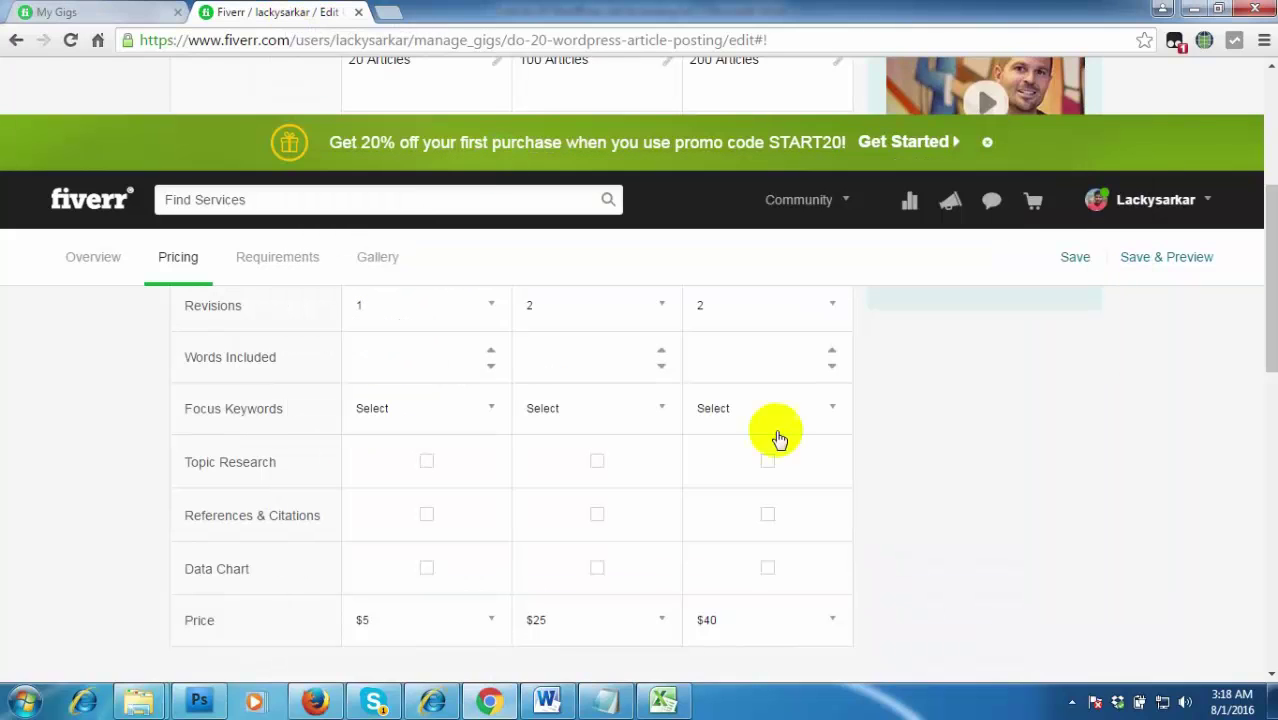
pyautogui.click(800, 622)
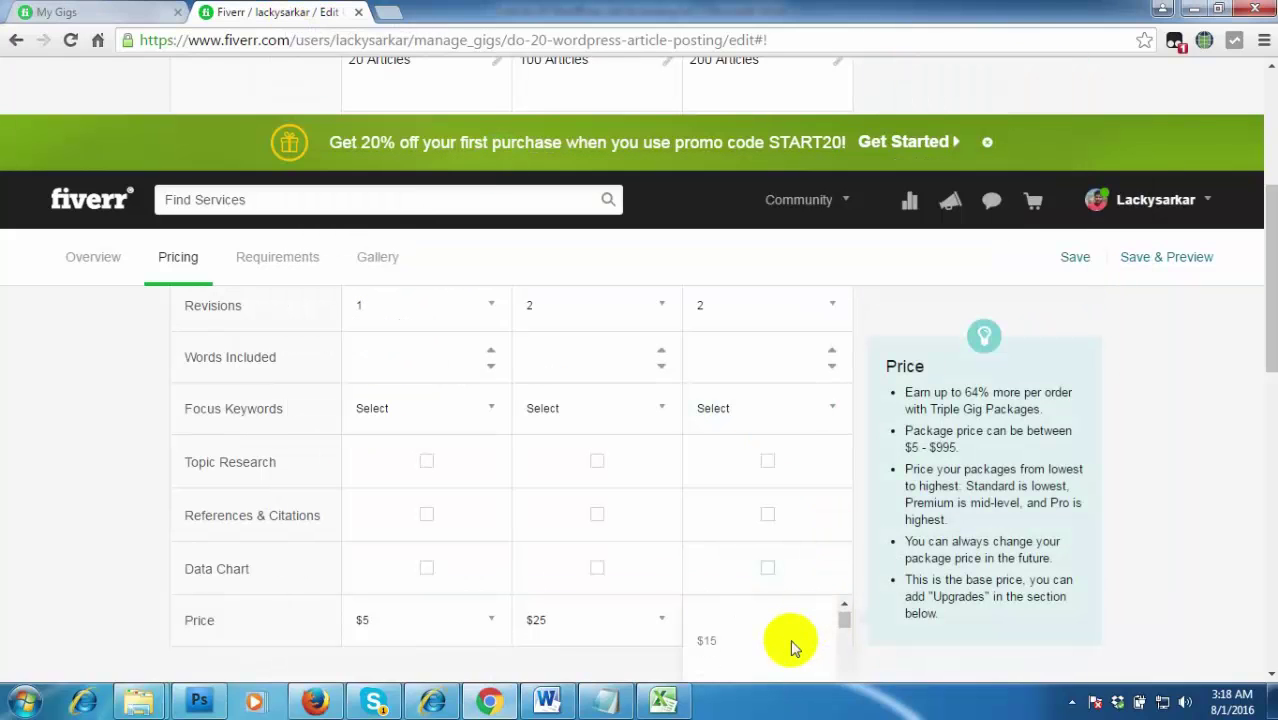
pyautogui.click(733, 657)
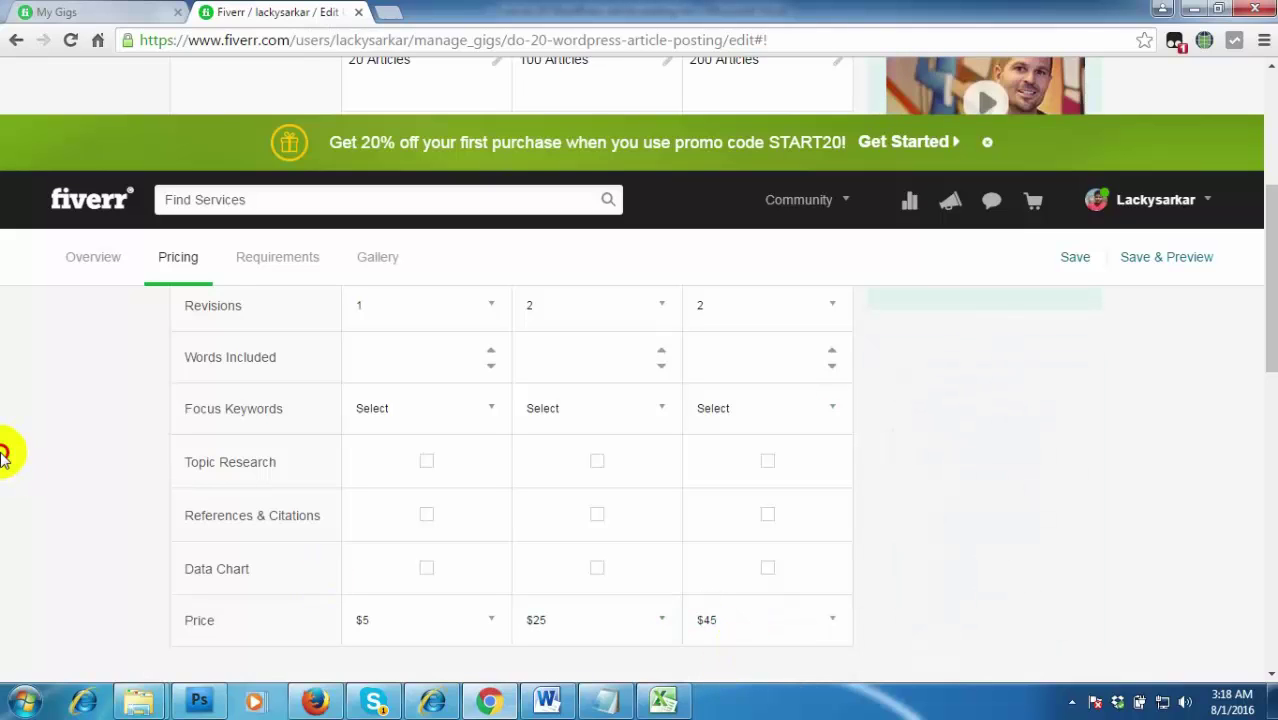
pyautogui.scroll(-2, 114, 543)
pyautogui.scroll(-2, 110, 548)
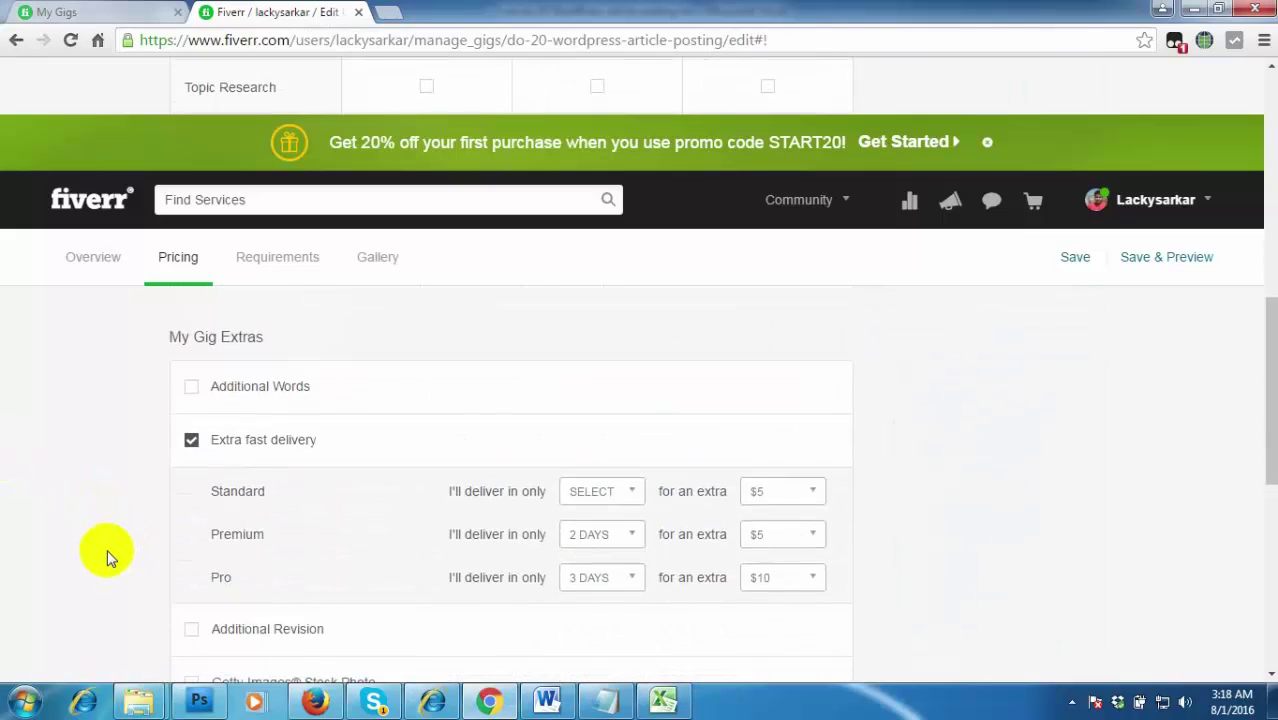
pyautogui.scroll(-1, 534, 627)
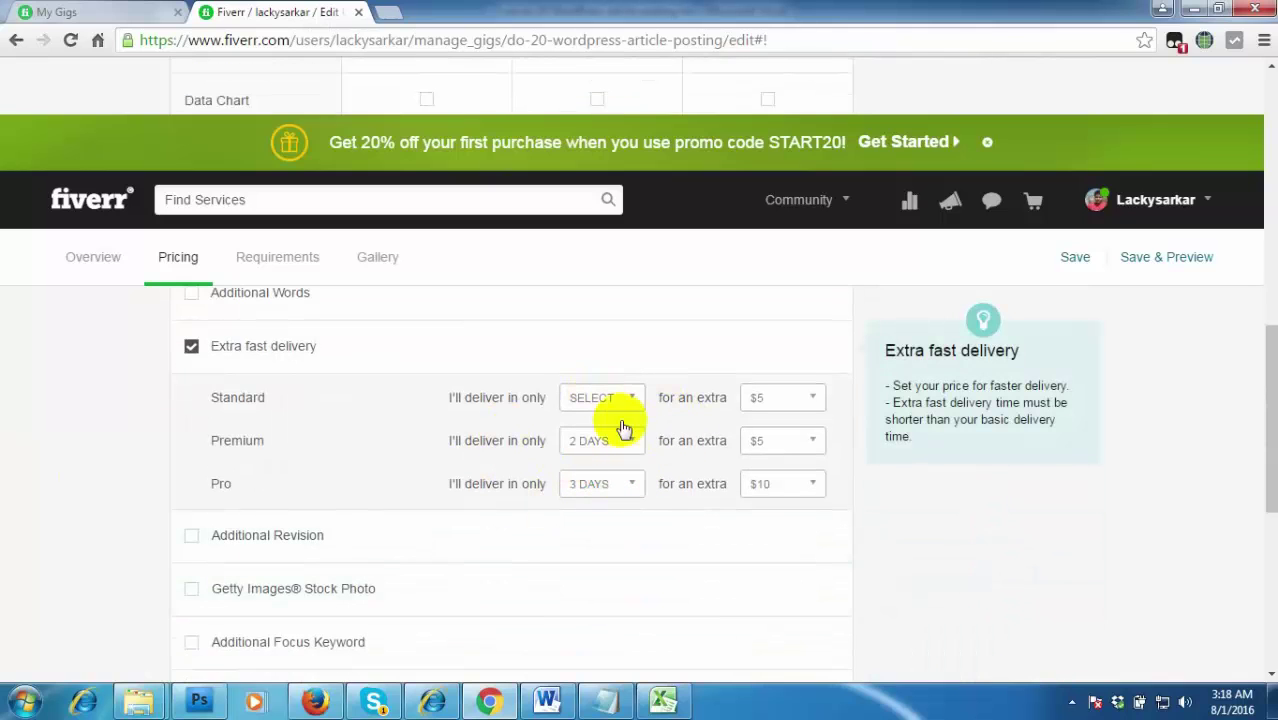
pyautogui.scroll(-1, 330, 500)
pyautogui.scroll(-1, 499, 445)
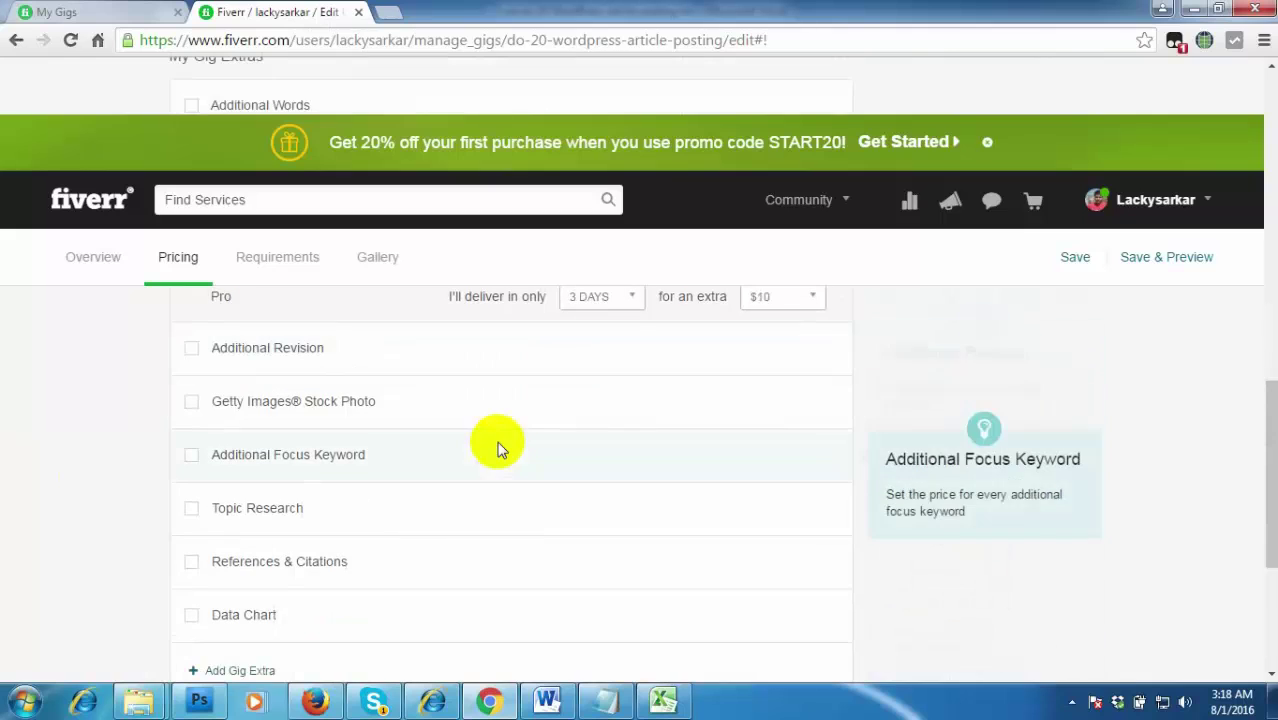
pyautogui.scroll(1, 499, 445)
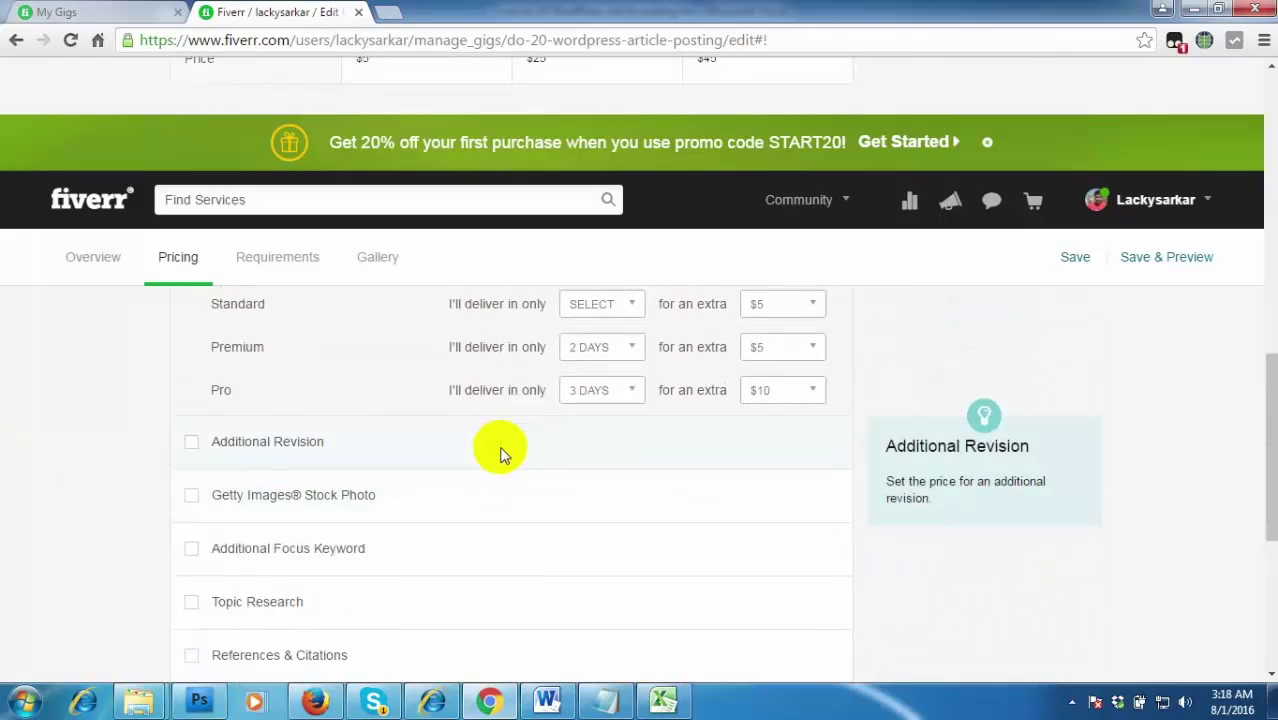
pyautogui.click(191, 443)
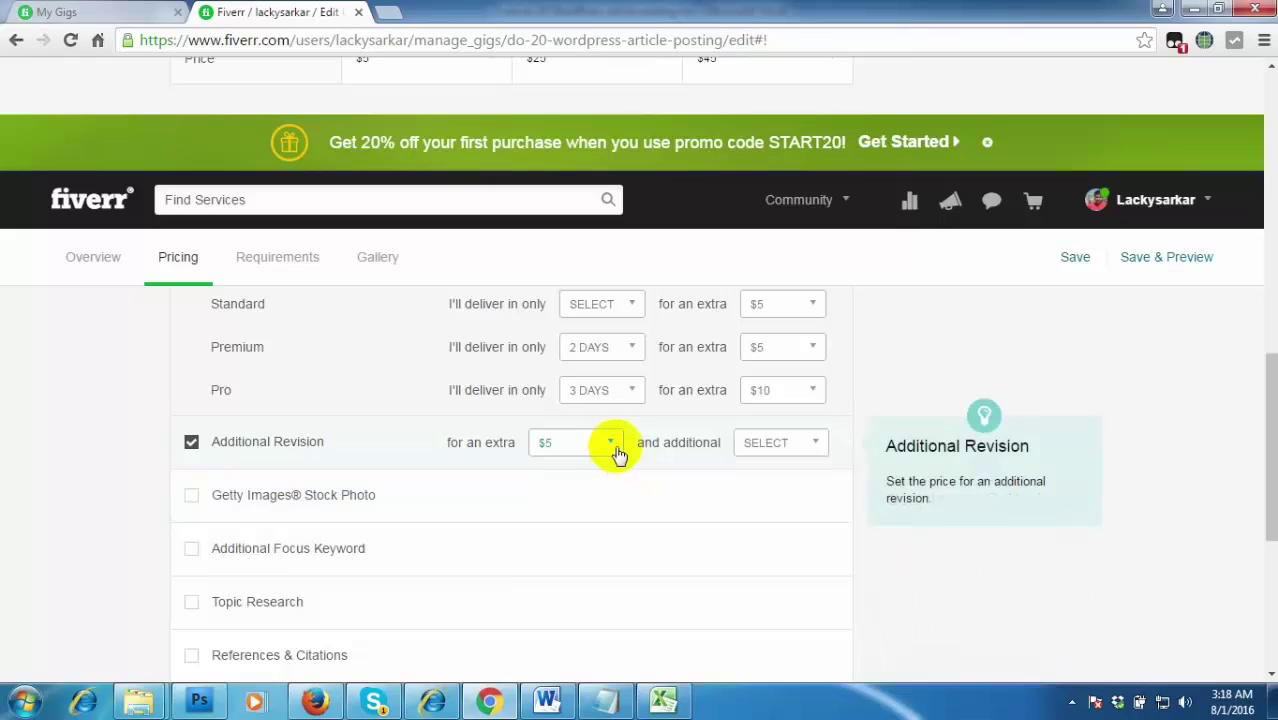
pyautogui.click(797, 443)
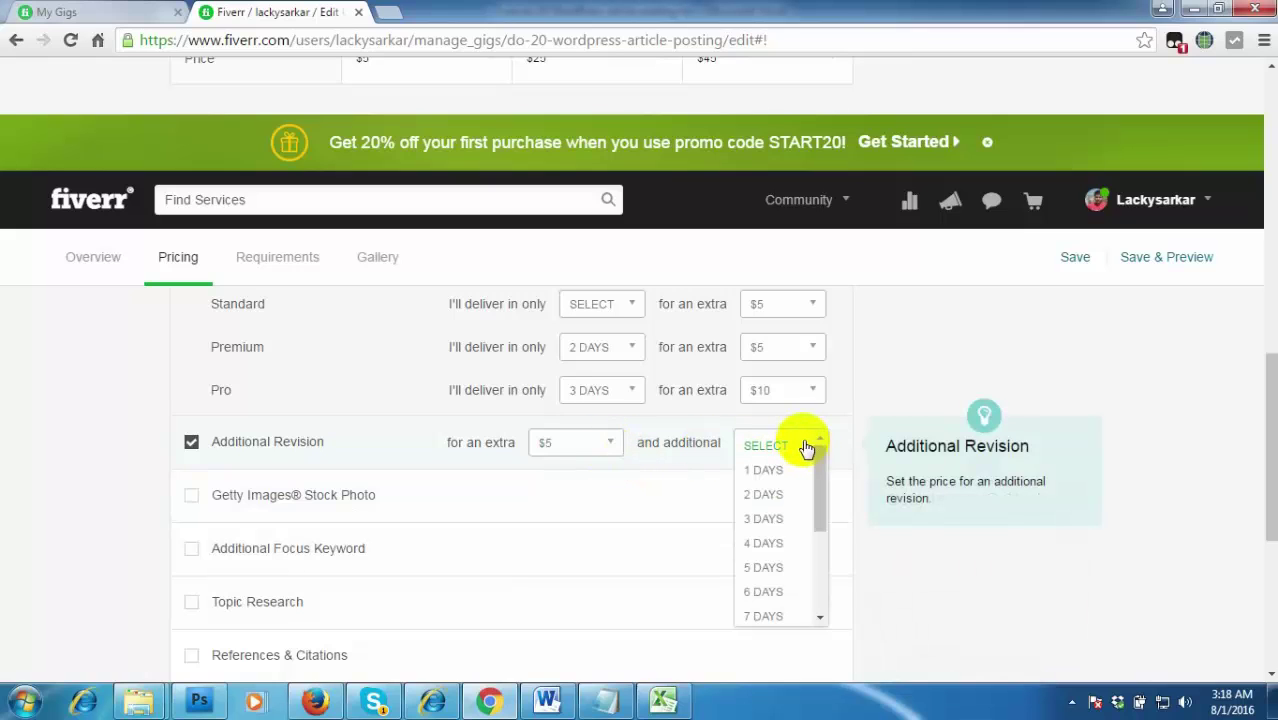
pyautogui.click(191, 441)
# Look over the package table and gig extras once more and save the pricing changes
pyautogui.scroll(-3, 89, 566)
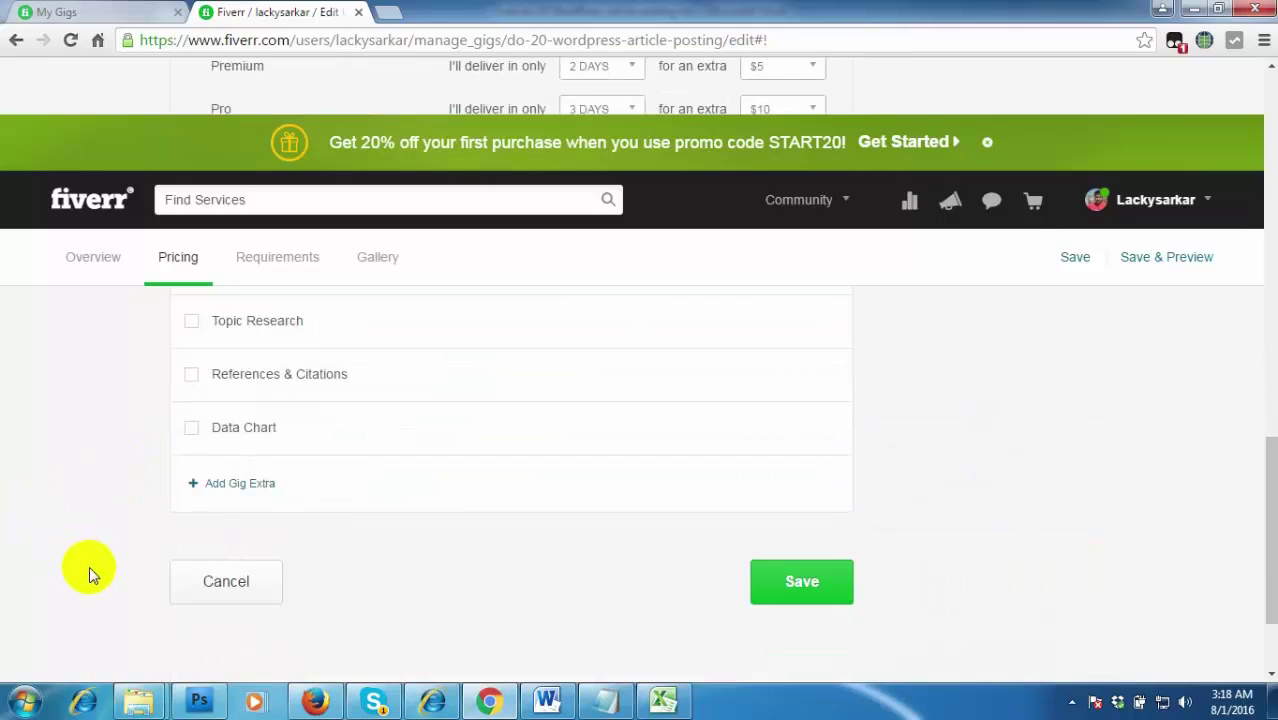
pyautogui.scroll(15, 899, 474)
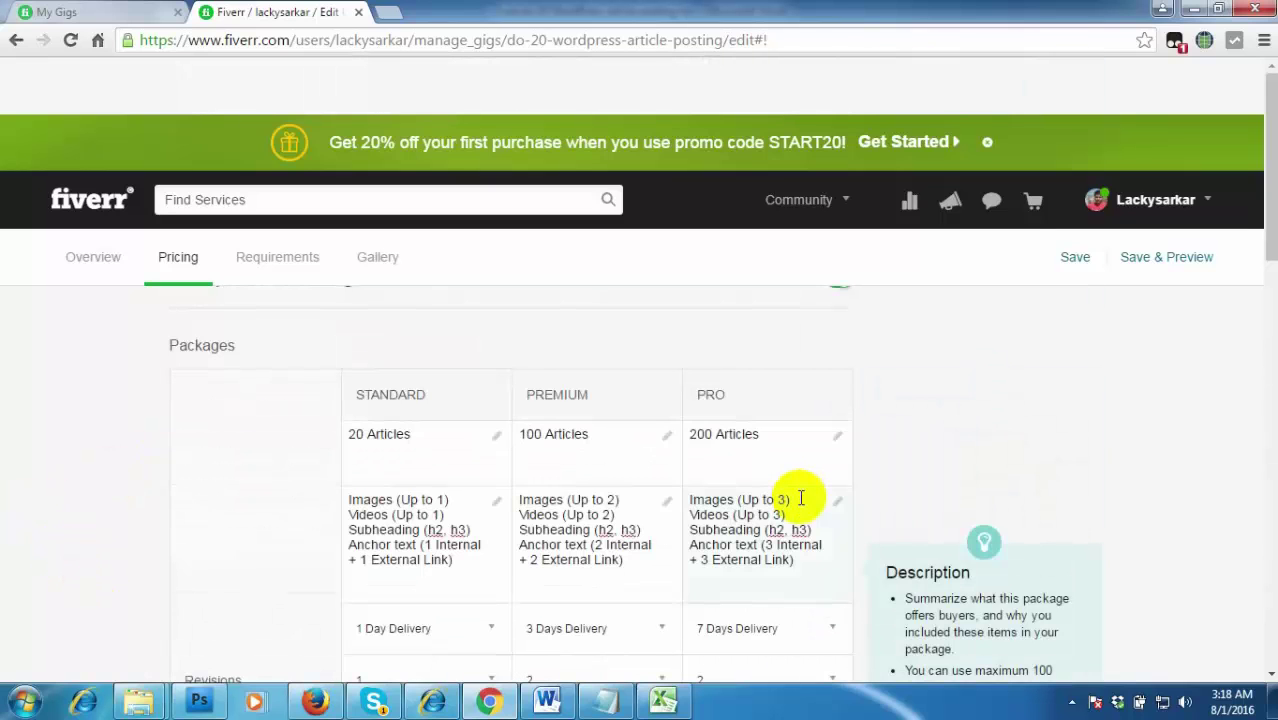
pyautogui.scroll(-3, 452, 556)
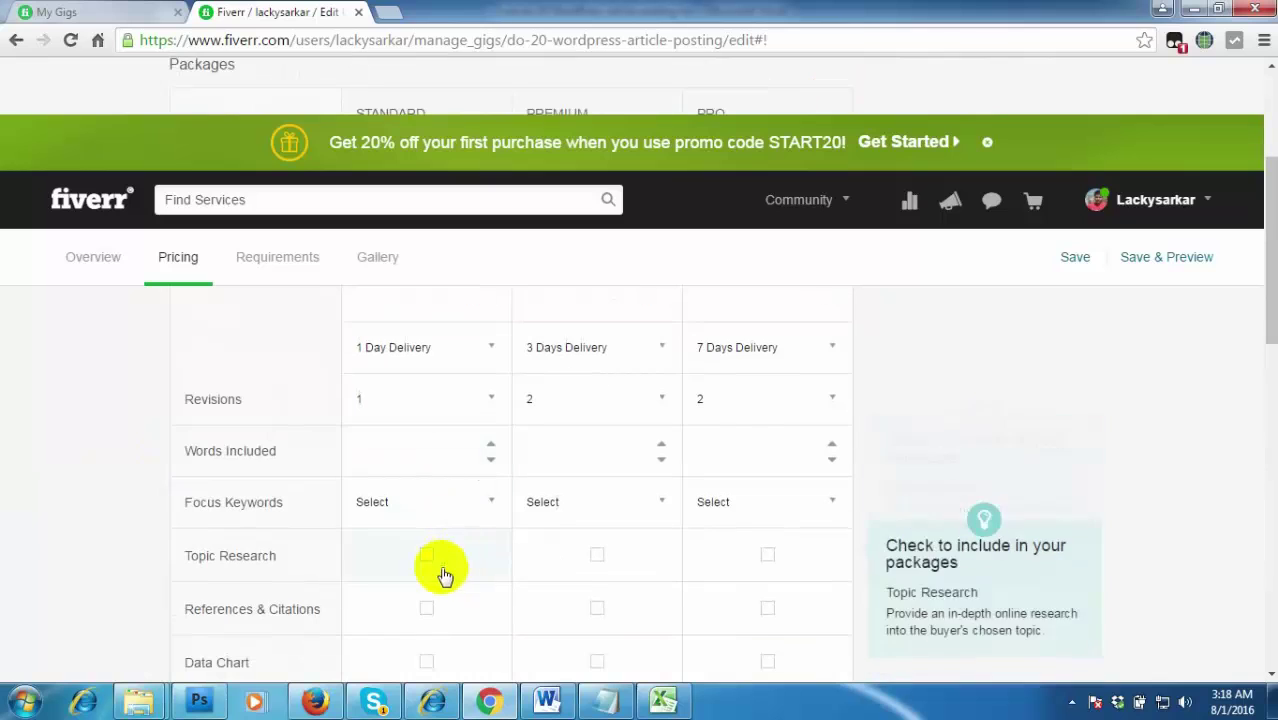
pyautogui.scroll(-10, 600, 575)
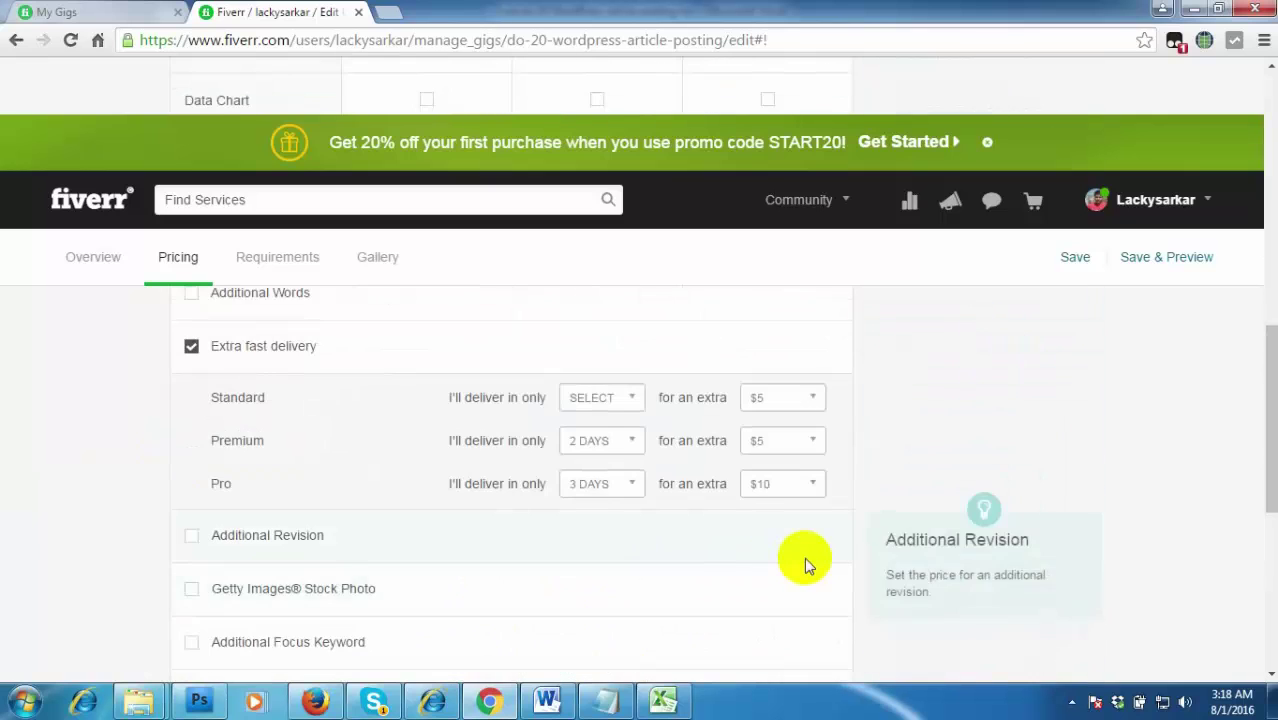
pyautogui.click(792, 436)
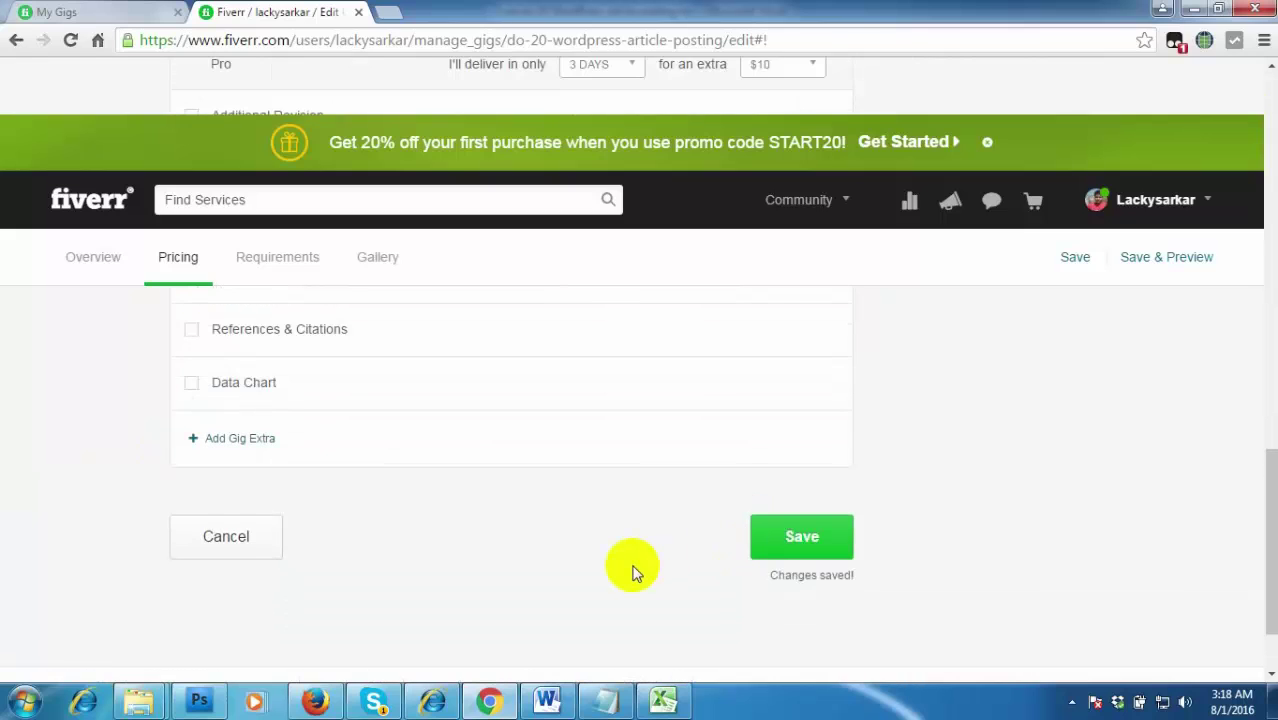
# Switch to the gig's overview section, then save the gig and open its public preview
pyautogui.scroll(10, 632, 572)
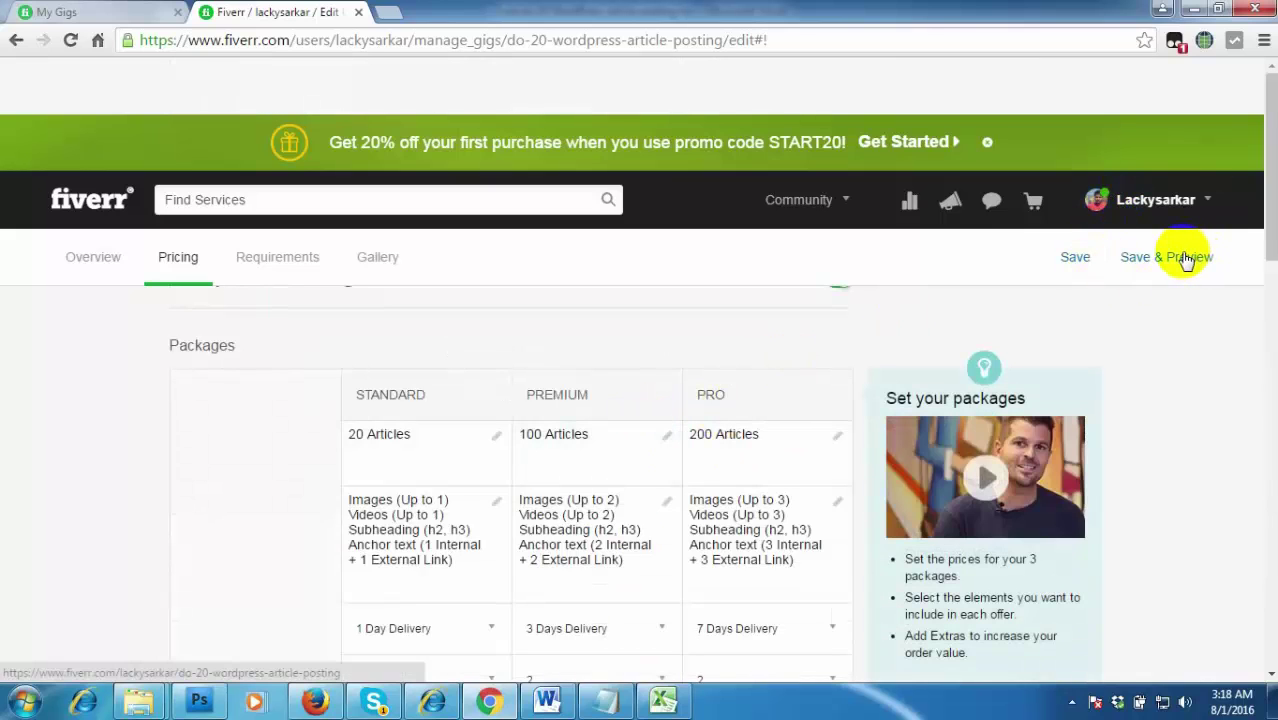
pyautogui.click(89, 259)
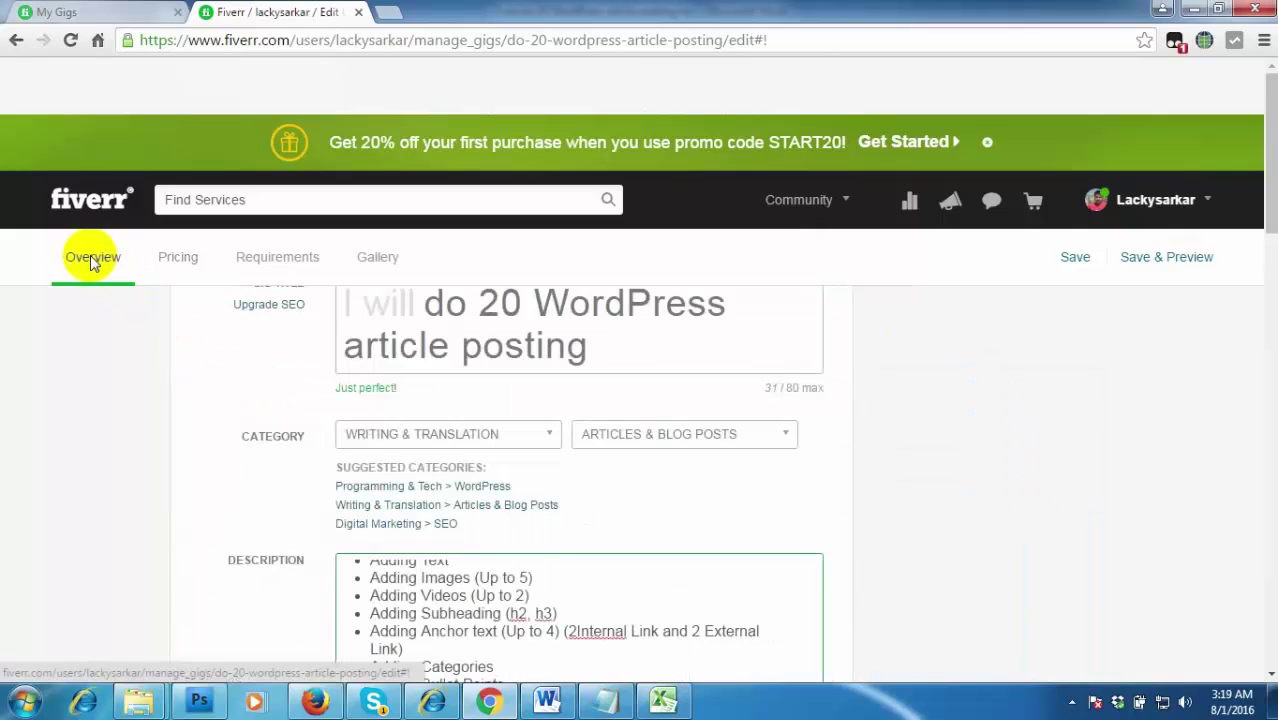
pyautogui.click(1150, 260)
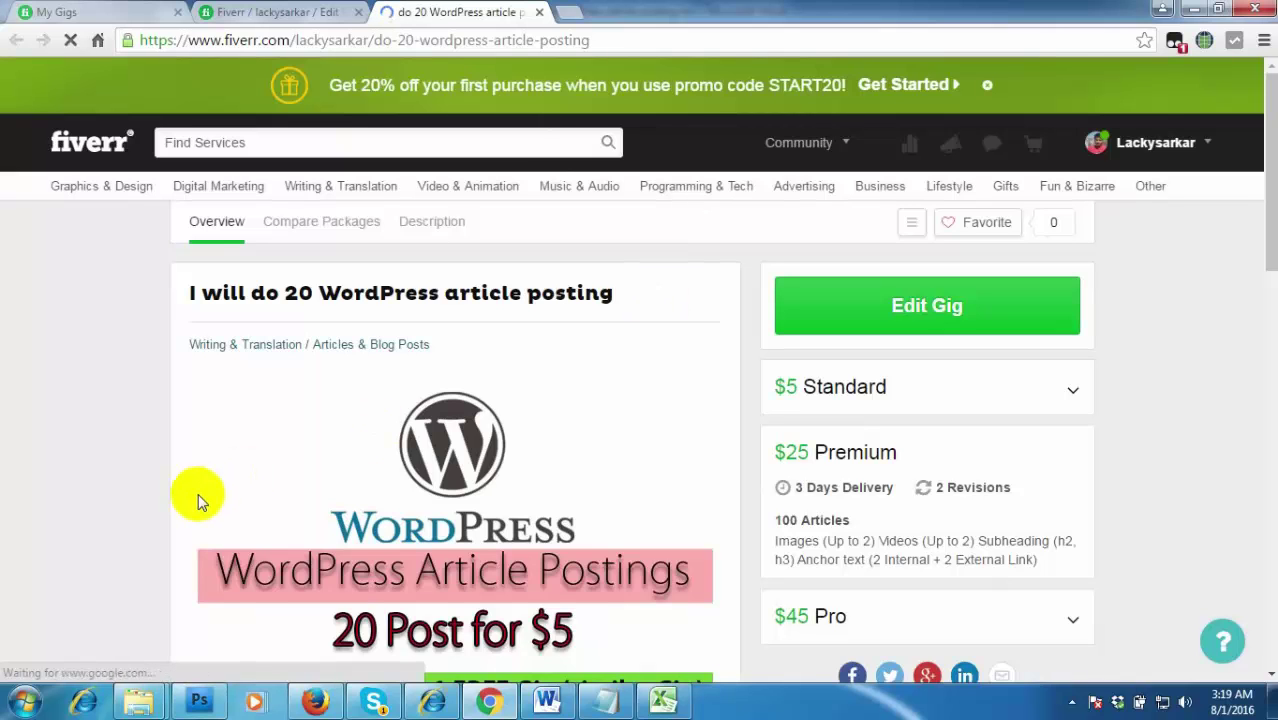
# Review the gig preview's package comparison, examining the prices, descriptions, revisions and delivery times of the Standard, Premium and Pro packages
pyautogui.scroll(-1, 198, 494)
pyautogui.scroll(-2, 196, 498)
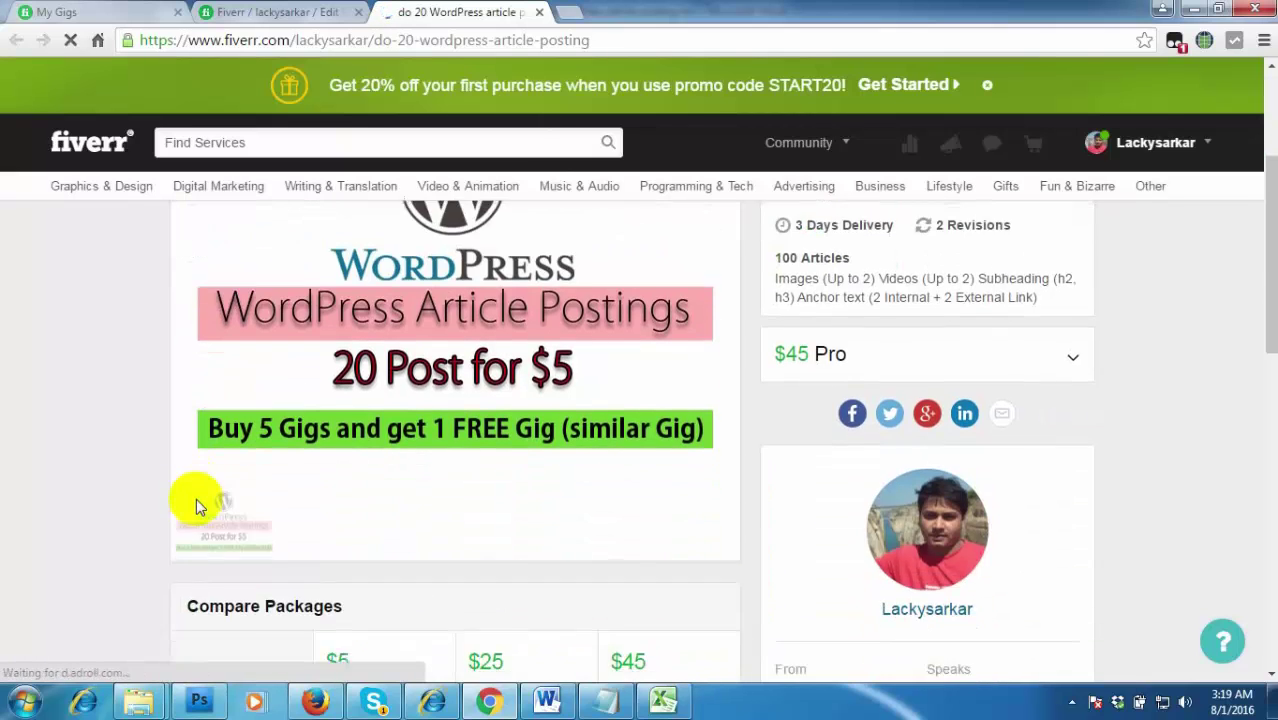
pyautogui.scroll(-6, 196, 498)
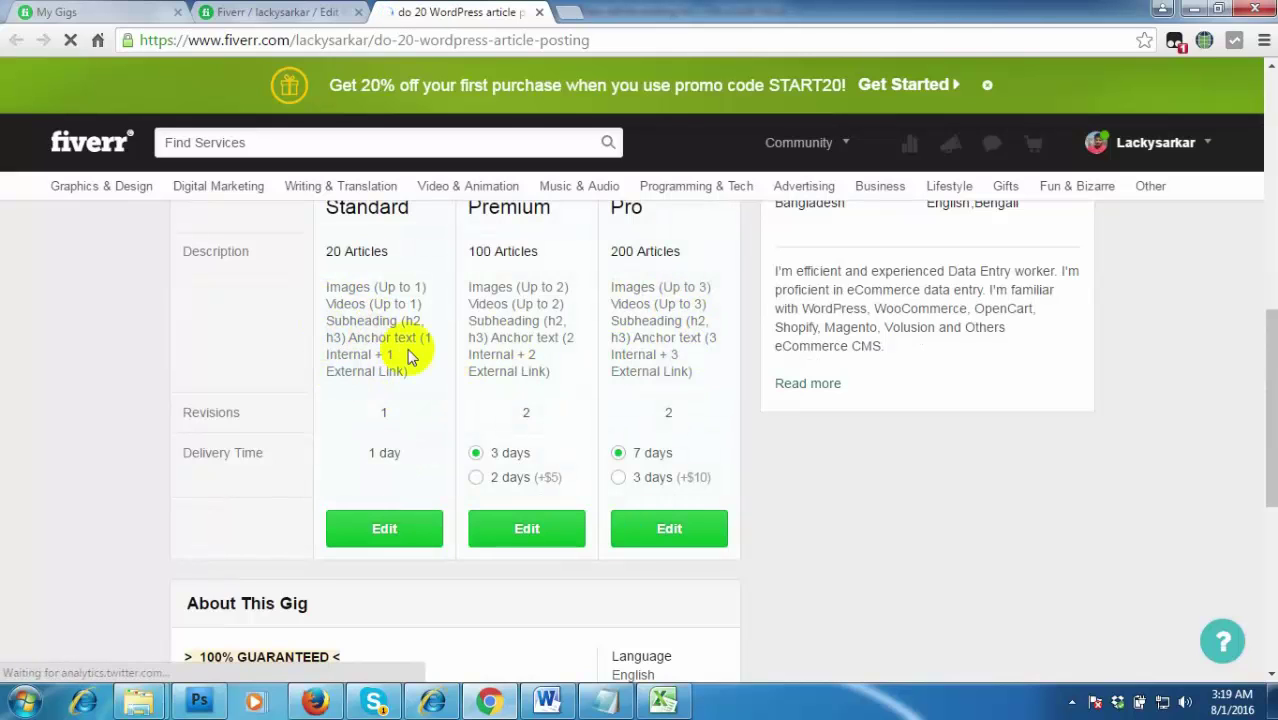
pyautogui.scroll(2, 412, 350)
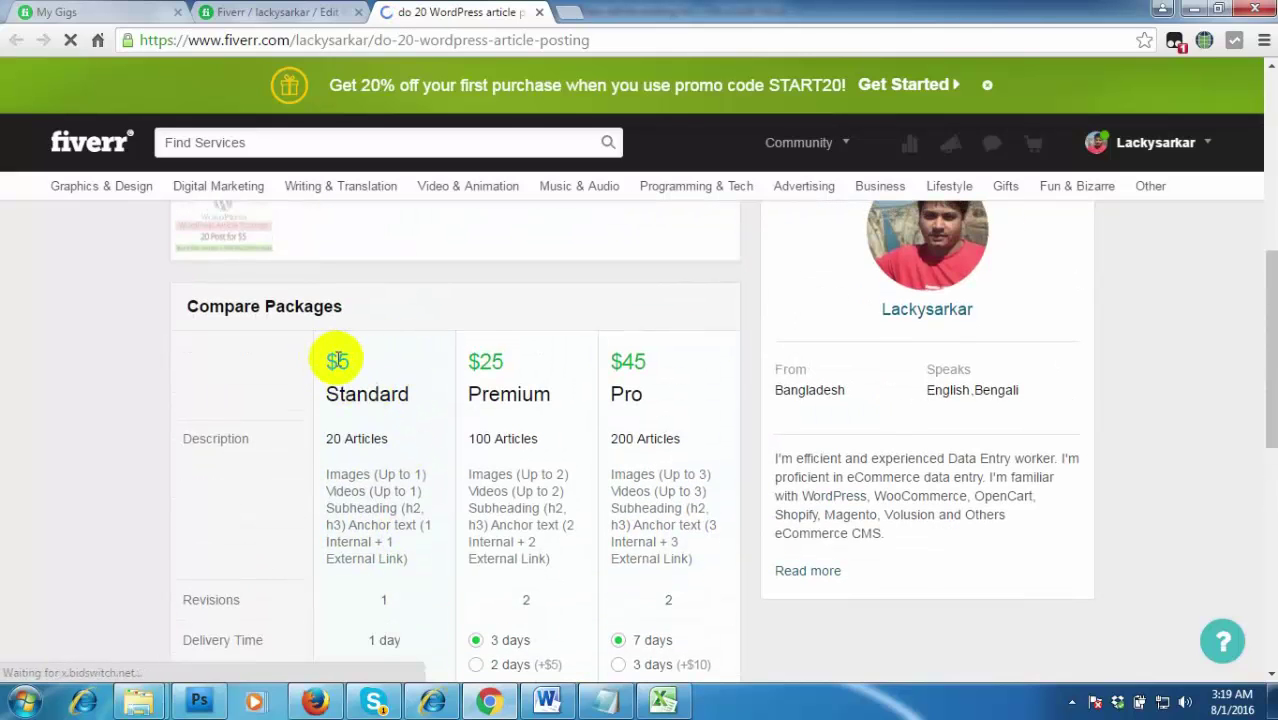
pyautogui.doubleClick(332, 439)
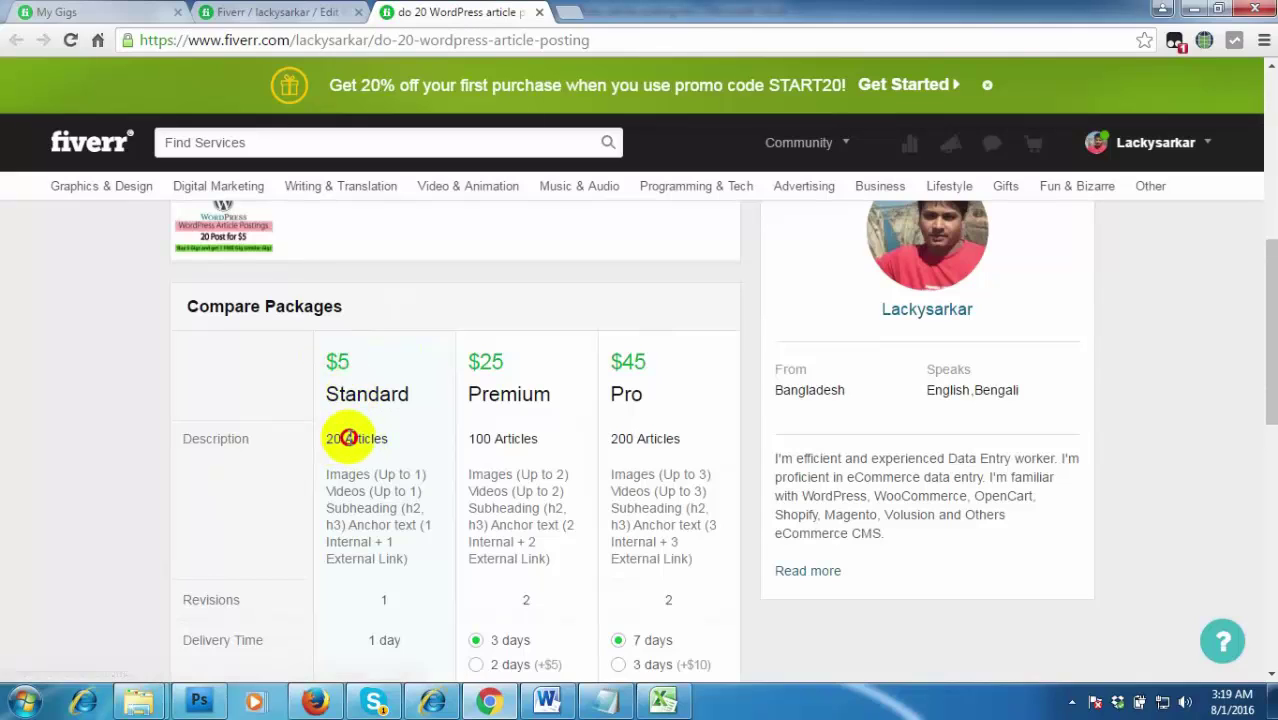
pyautogui.moveTo(418, 475); pyautogui.dragTo(405, 545)
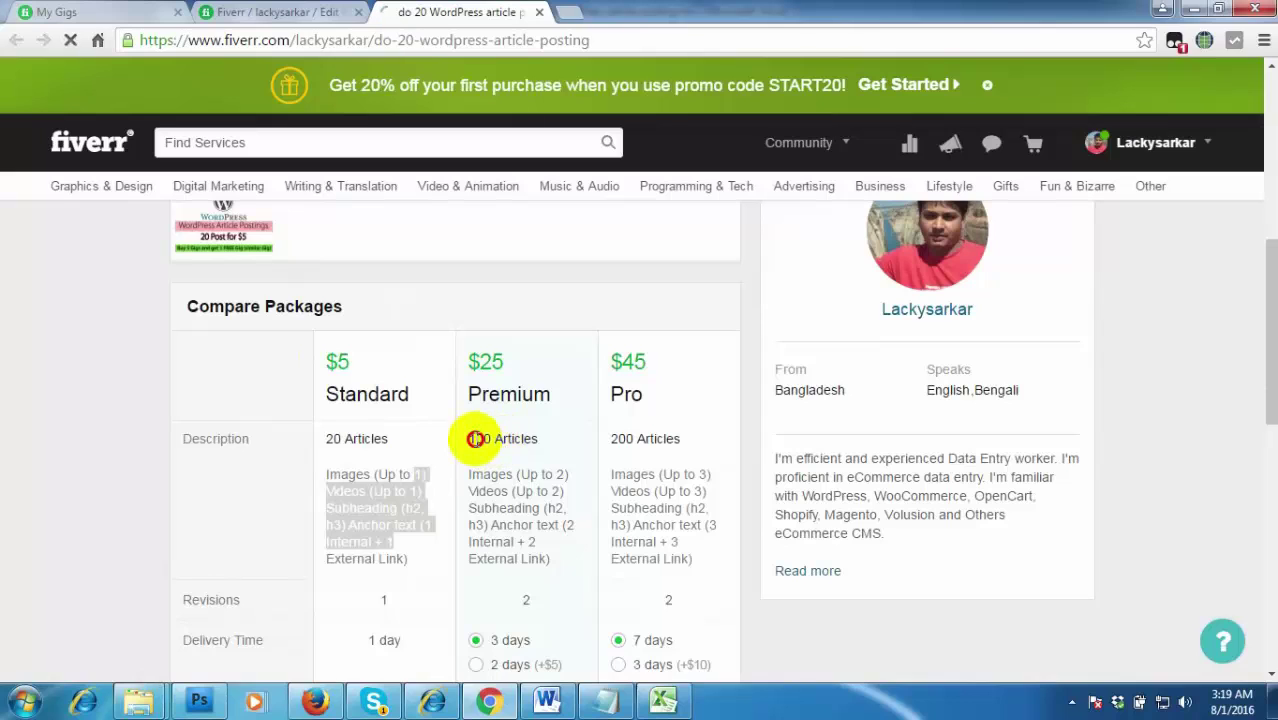
pyautogui.moveTo(548, 484); pyautogui.dragTo(546, 571)
pyautogui.scroll(-1, 546, 561)
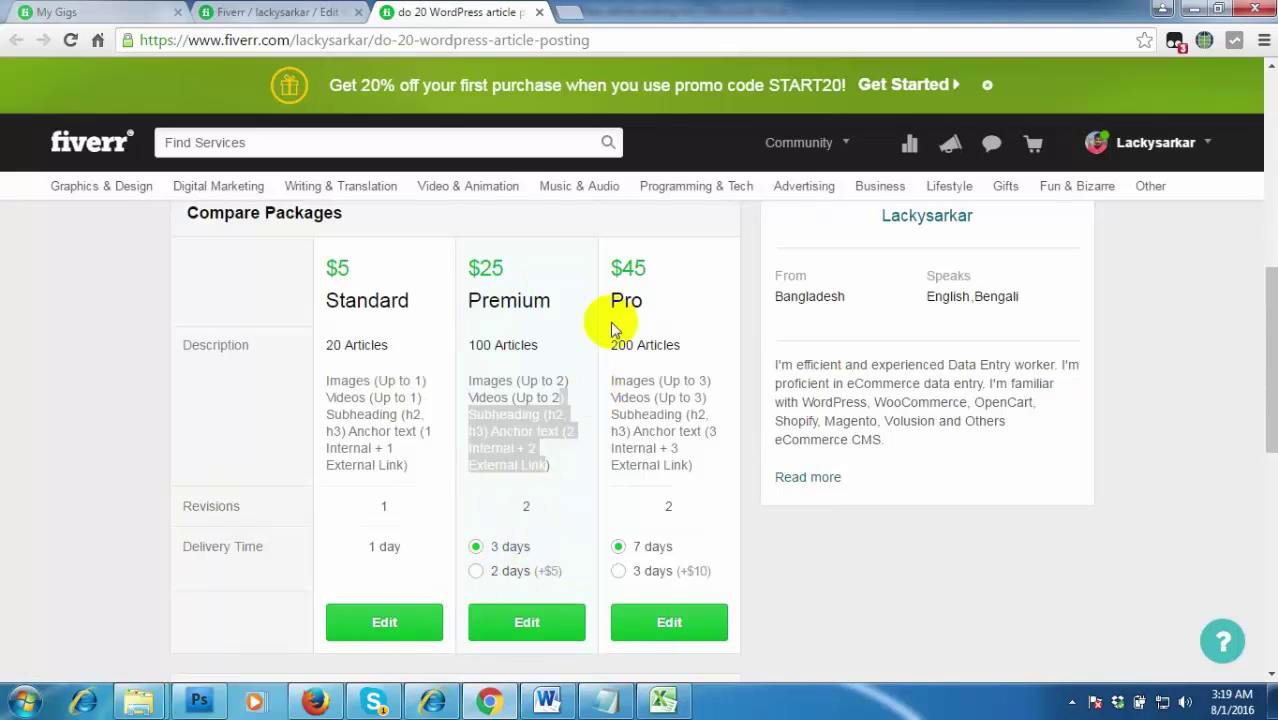
pyautogui.doubleClick(616, 264)
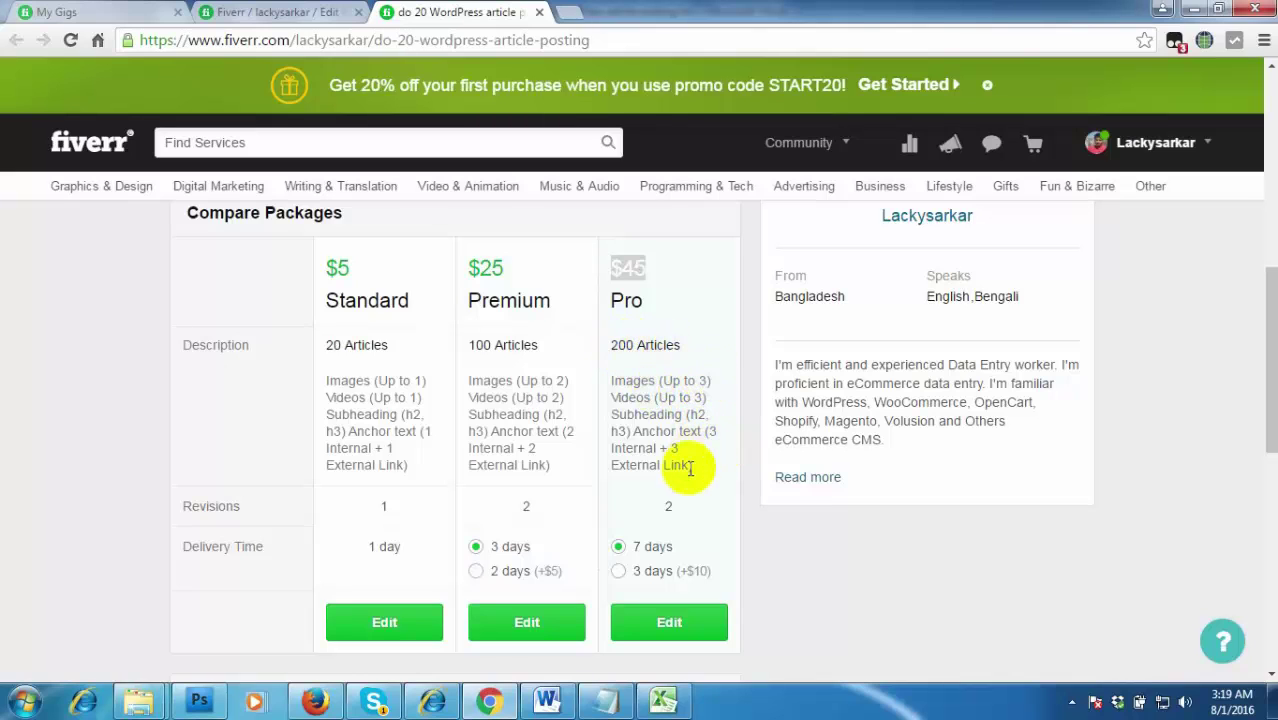
pyautogui.scroll(-3, 685, 471)
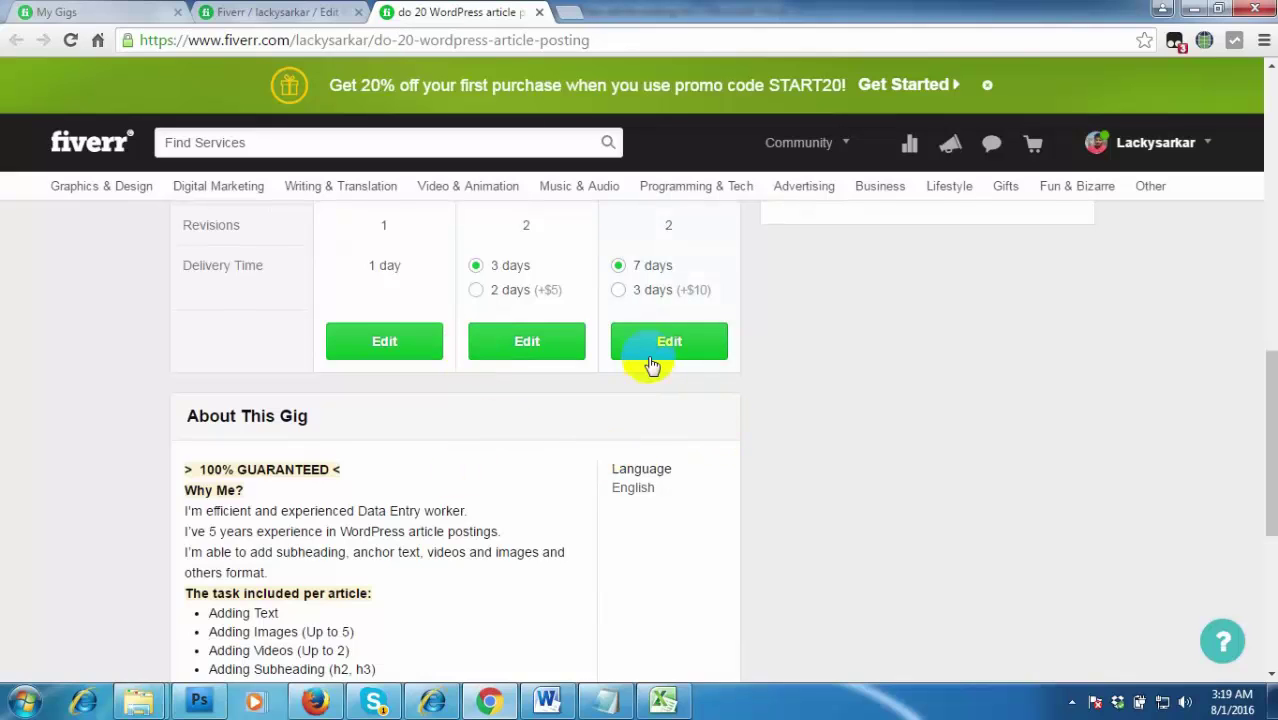
# Compare the preview's package descriptions with the image, video and anchor text limits in the About This Gig section
pyautogui.scroll(3, 715, 366)
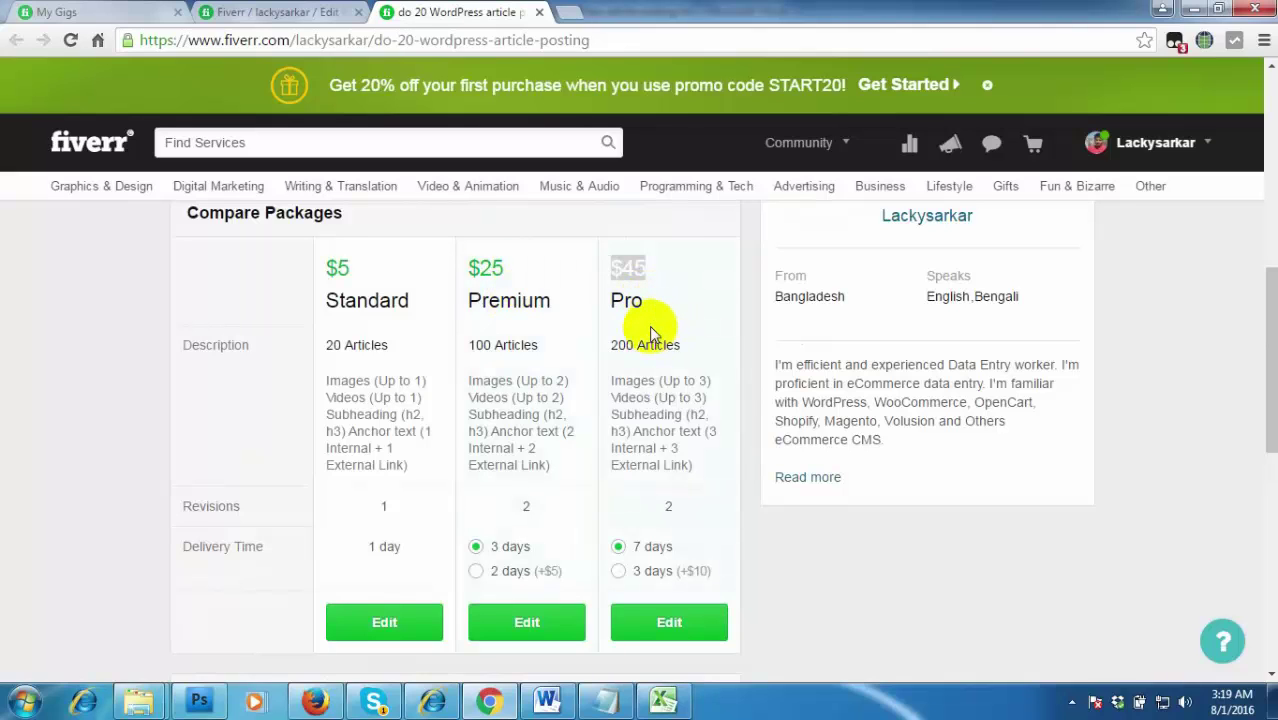
pyautogui.scroll(-6, 322, 436)
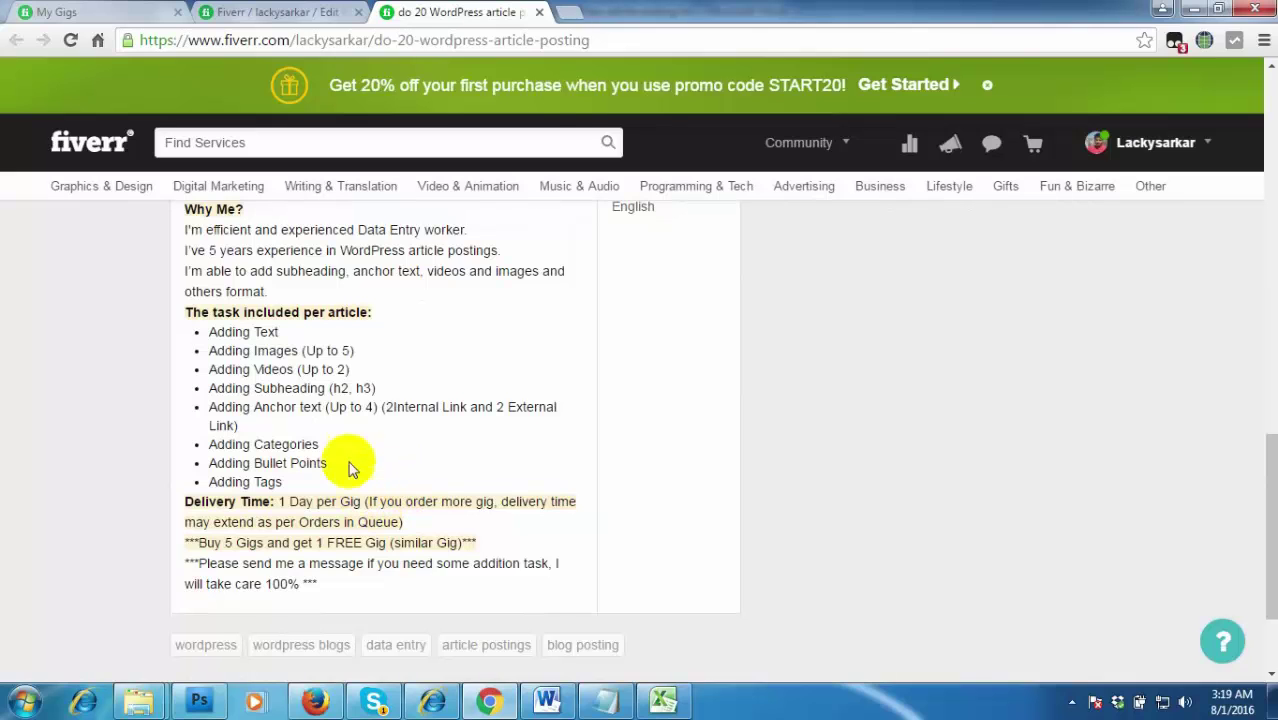
pyautogui.scroll(1, 275, 380)
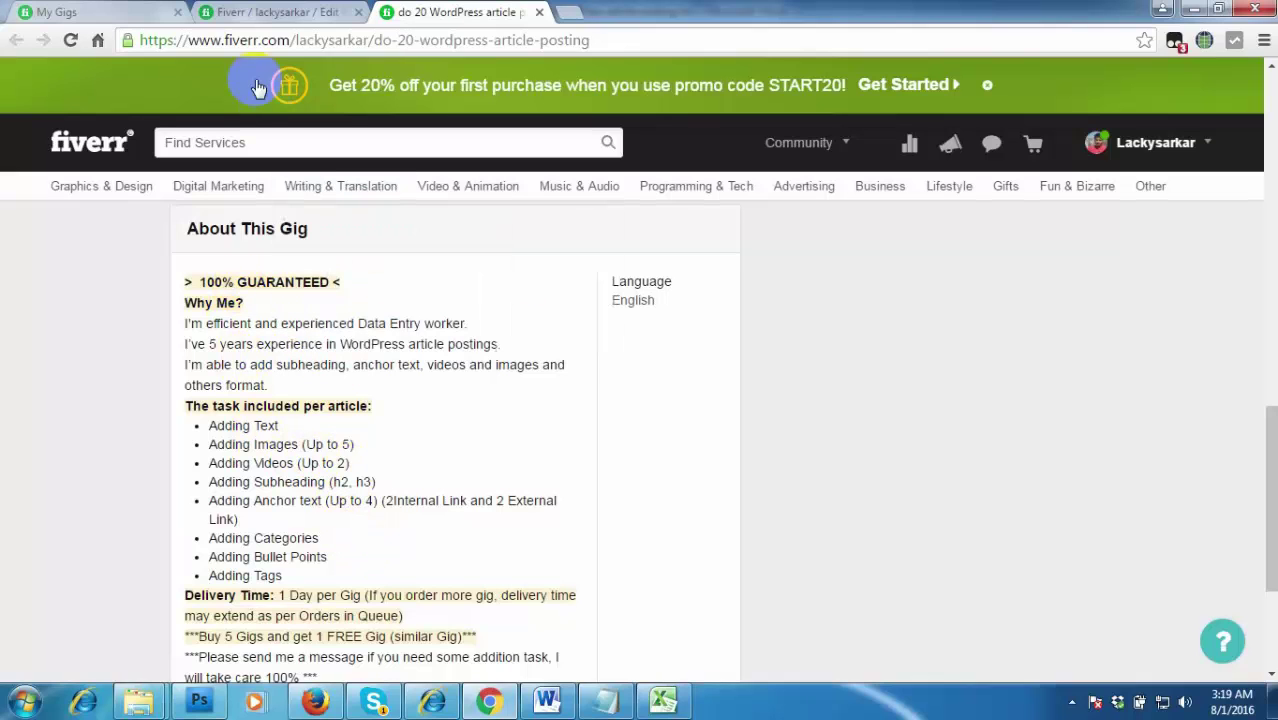
# Return to the gig editor, check the package table in the pricing section and go back to the overview's description
pyautogui.click(248, 12)
pyautogui.scroll(-2, 300, 510)
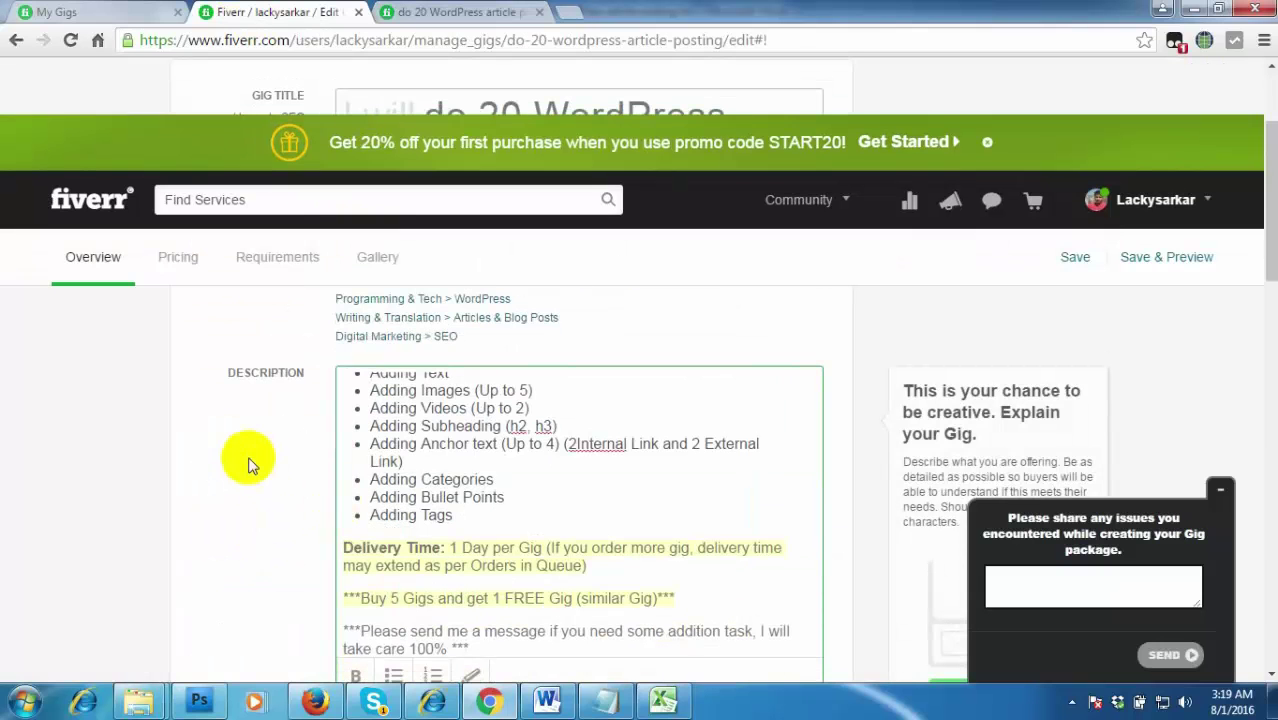
pyautogui.click(173, 262)
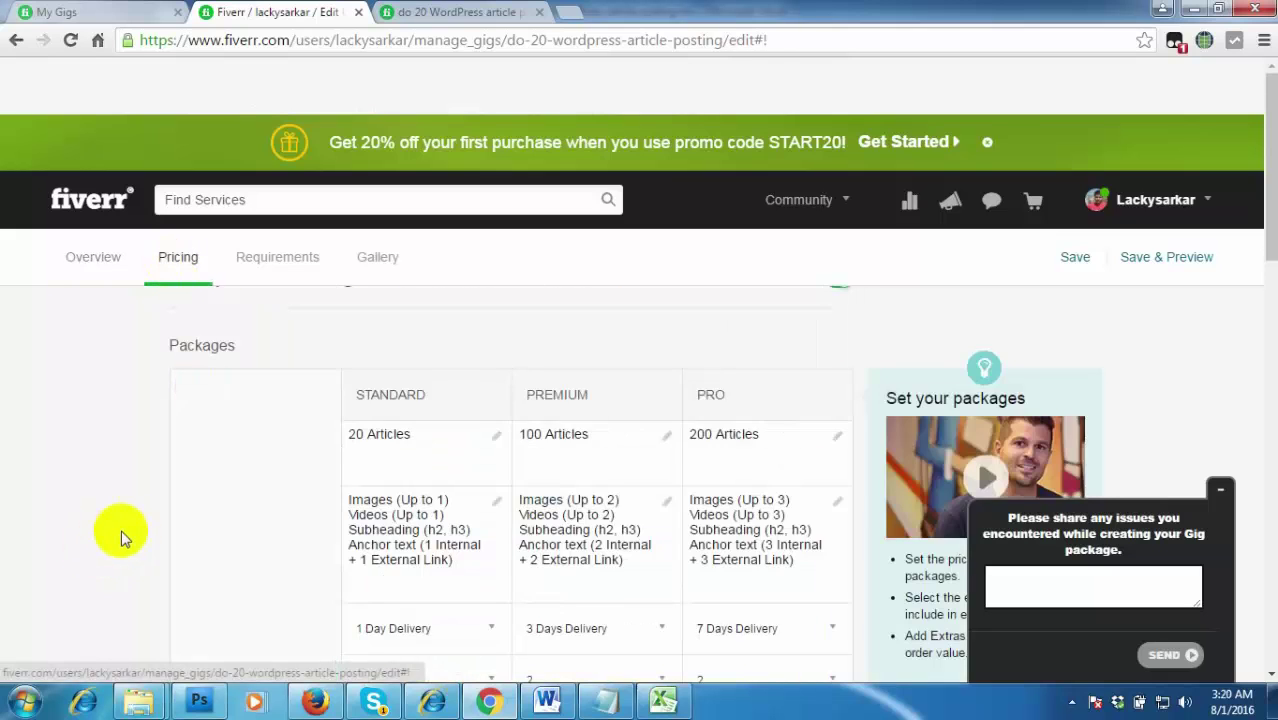
pyautogui.click(94, 257)
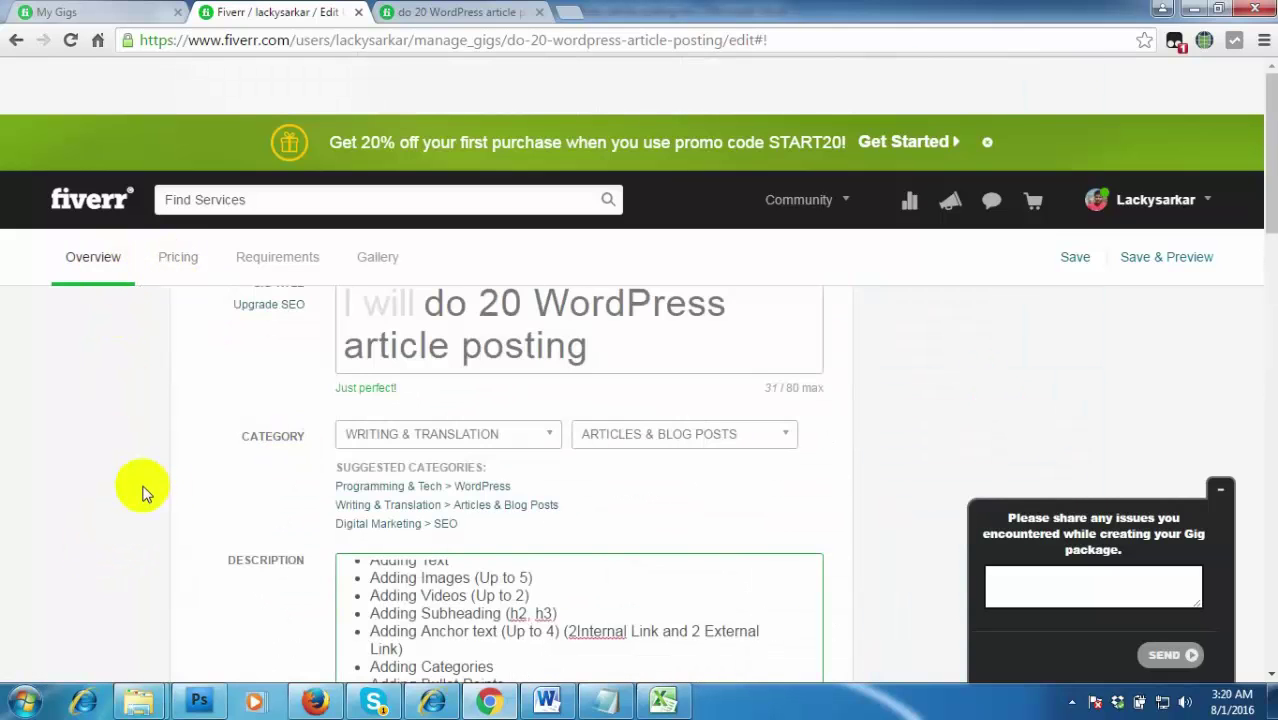
pyautogui.scroll(-2, 220, 505)
pyautogui.scroll(1, 555, 465)
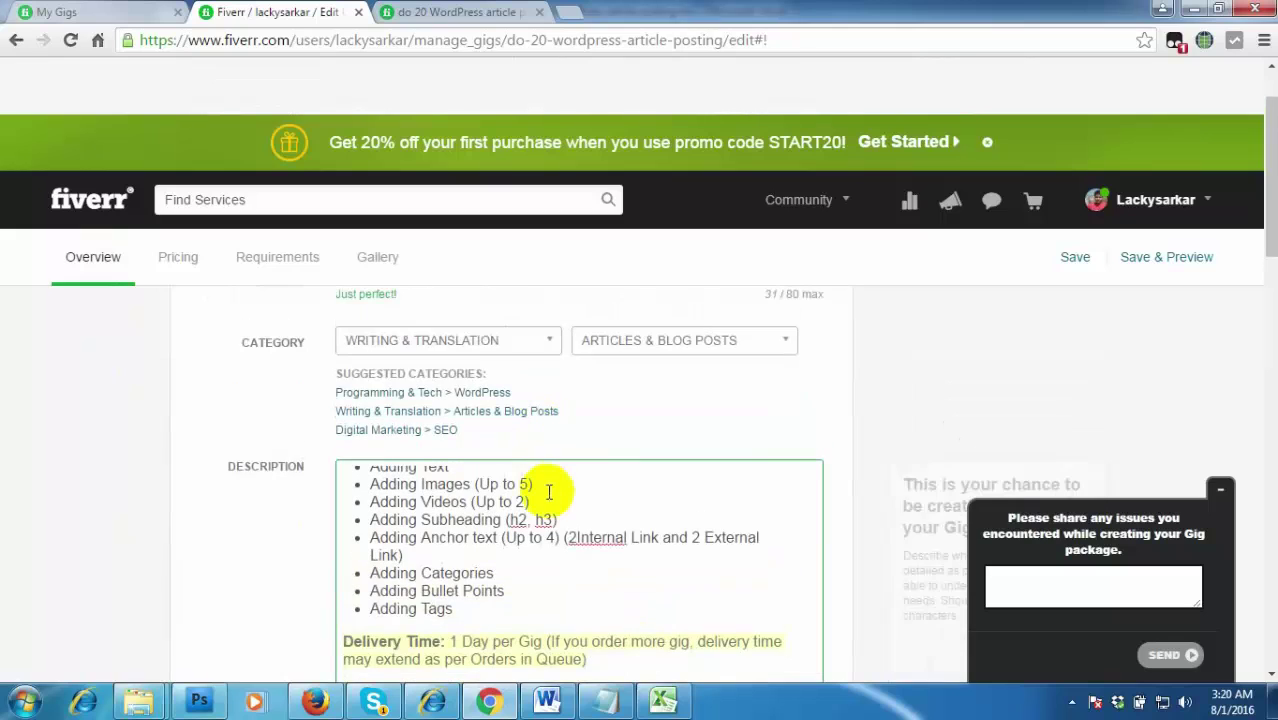
# Set the image and video limits in the gig description's task list to "Up to 1" each
pyautogui.click(528, 484)
pyautogui.scroll(3, 612, 481)
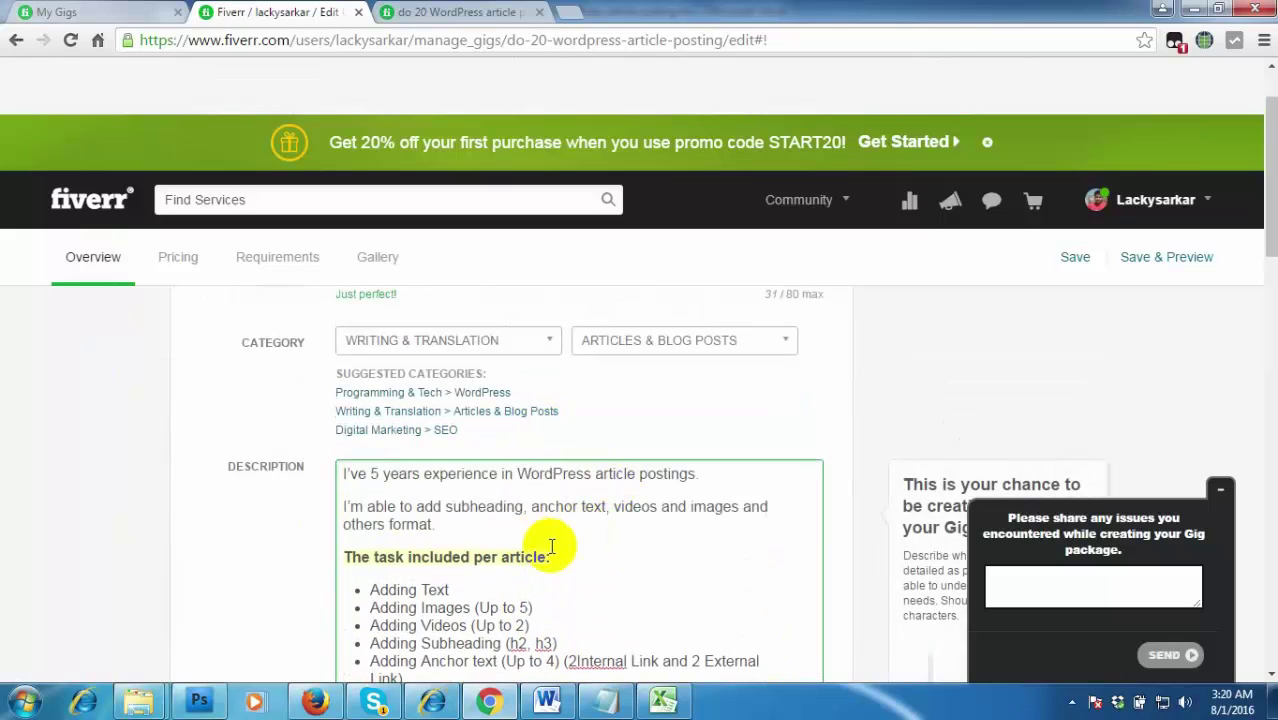
pyautogui.doubleClick(521, 607)
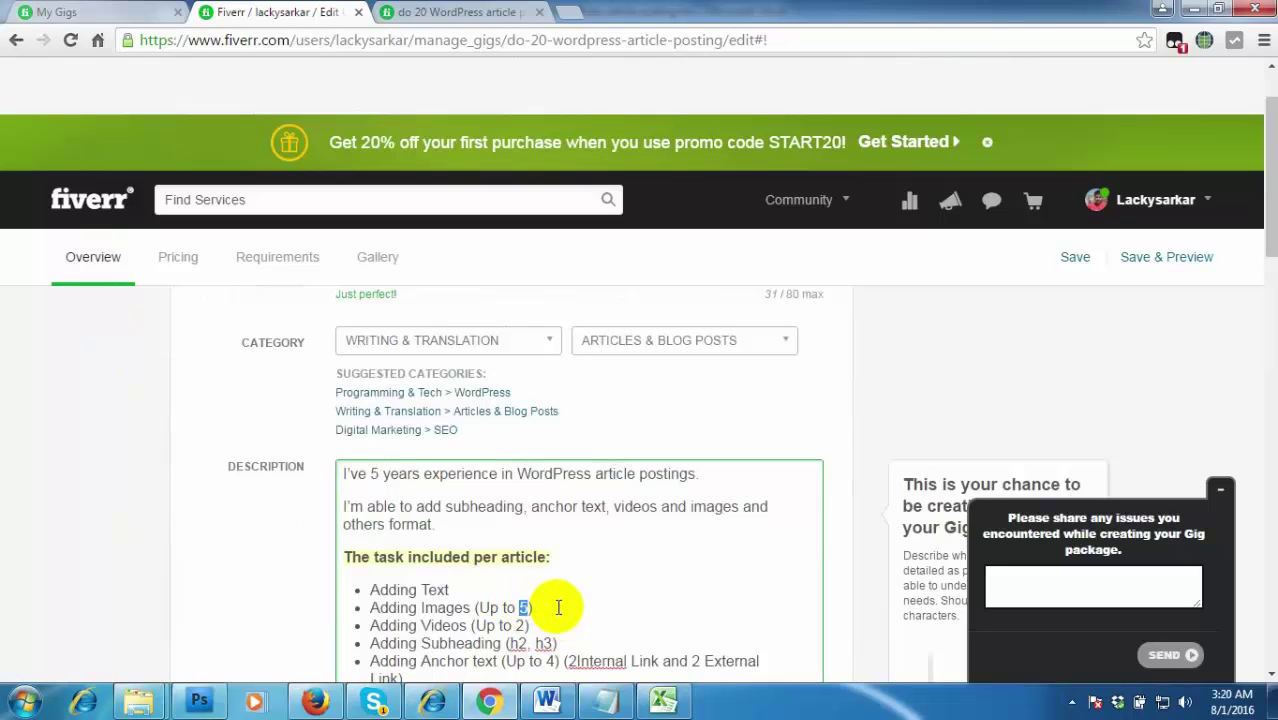
pyautogui.write('1')
pyautogui.scroll(-1, 590, 550)
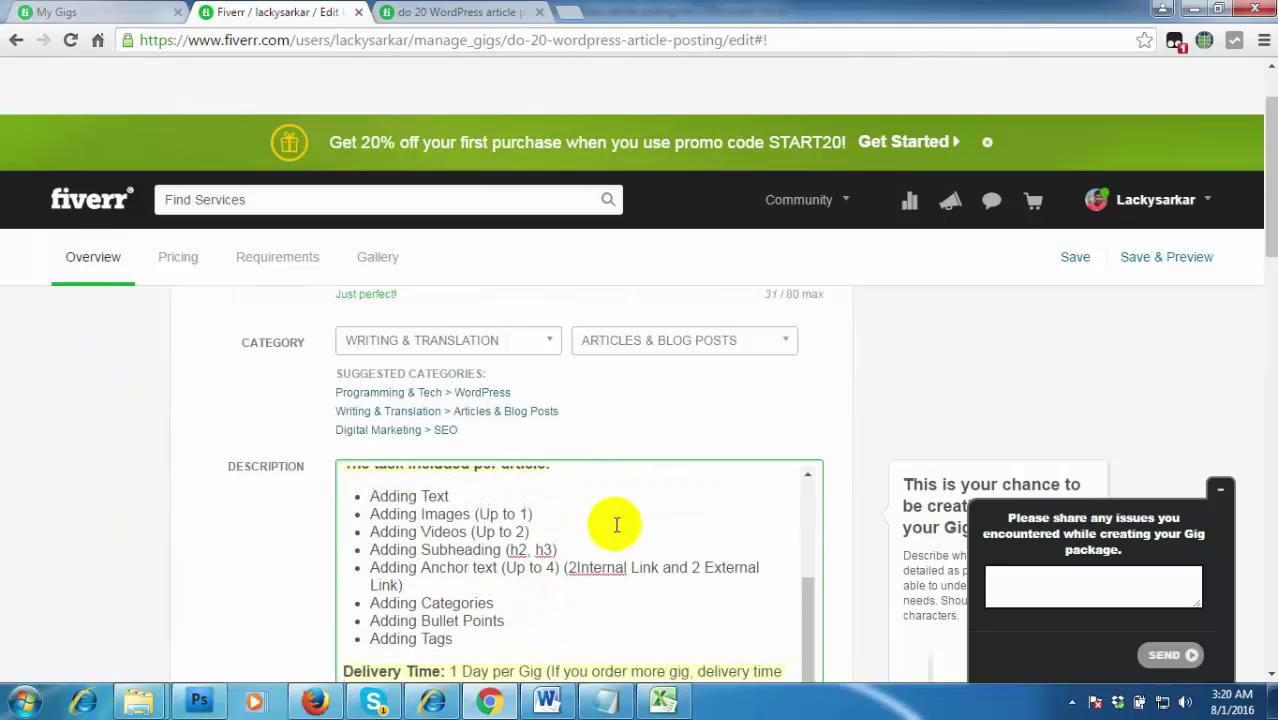
pyautogui.doubleClick(521, 531)
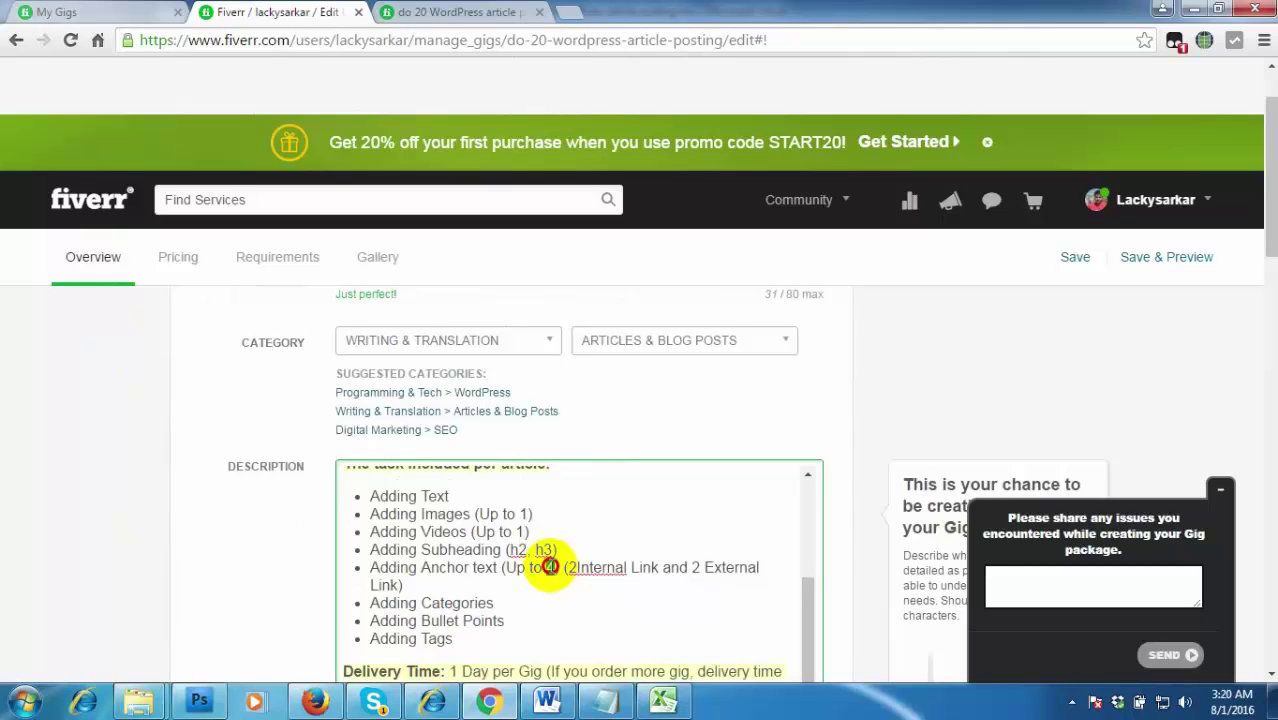
# Change the description's anchor text item to "Up to 2" with "1 Internal Link and 1 External Link"
pyautogui.write('2')
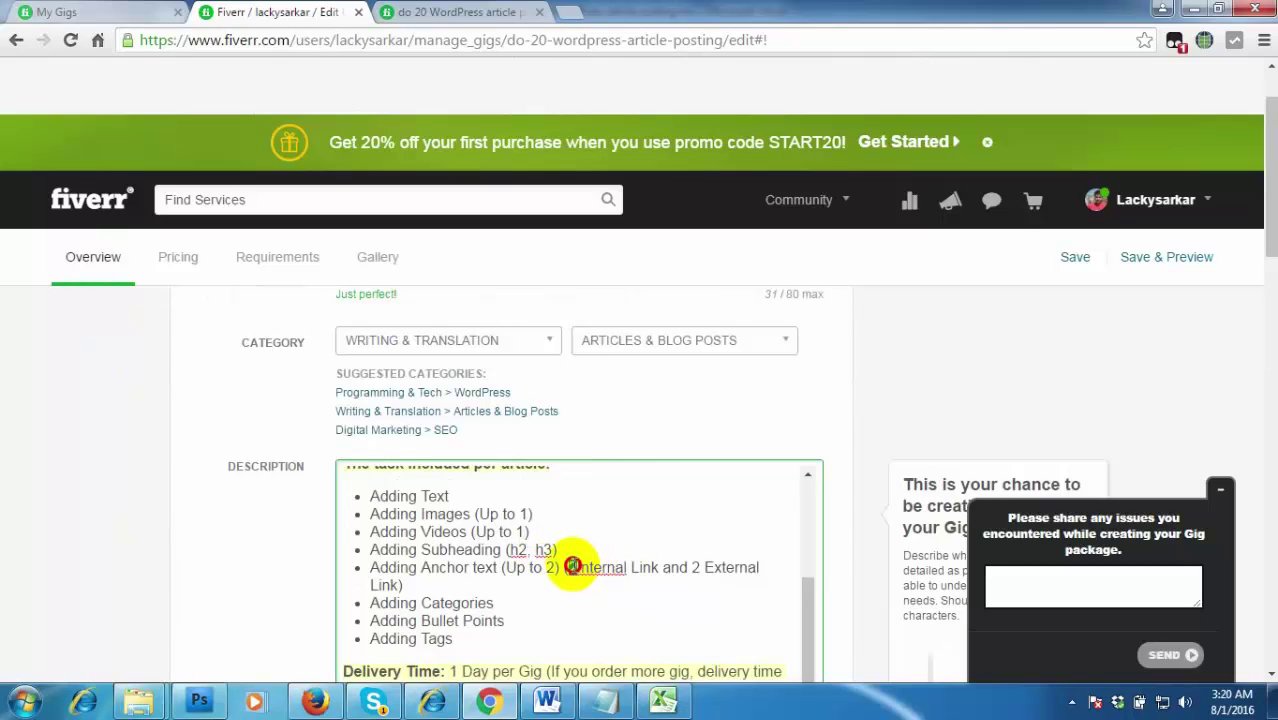
pyautogui.doubleClick(572, 567)
pyautogui.write('1')
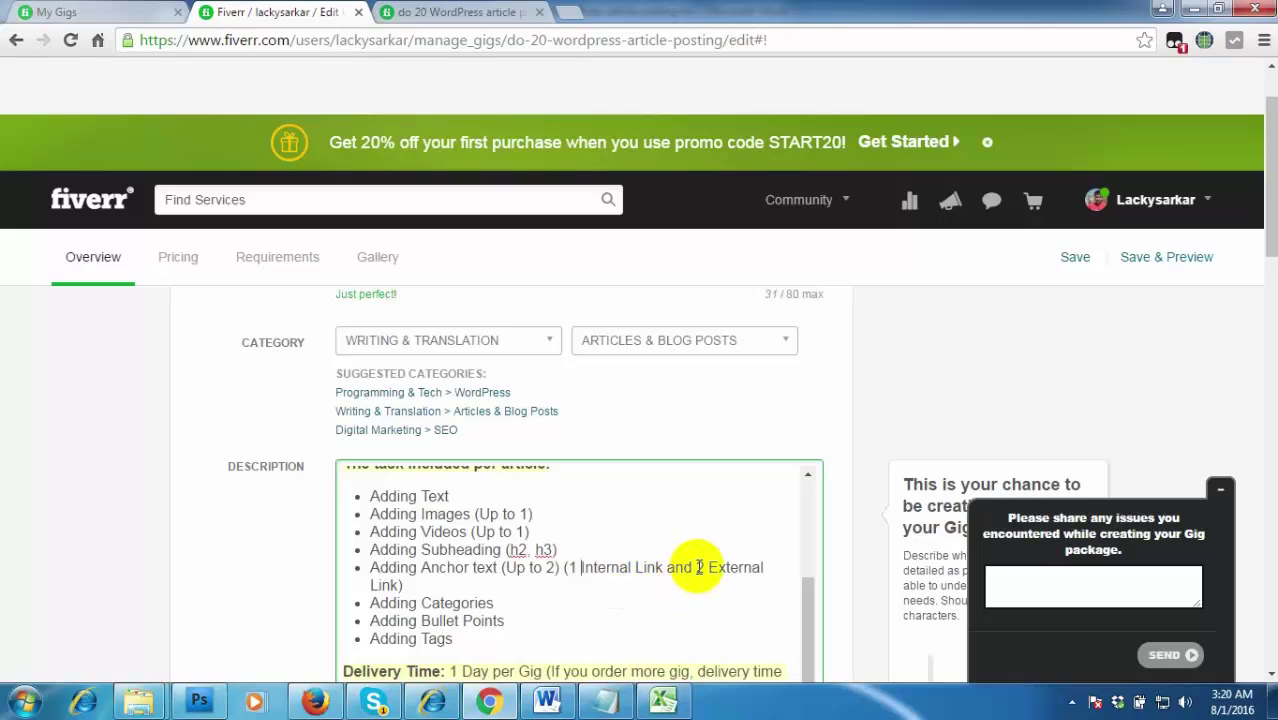
pyautogui.doubleClick(702, 567)
pyautogui.write('1')
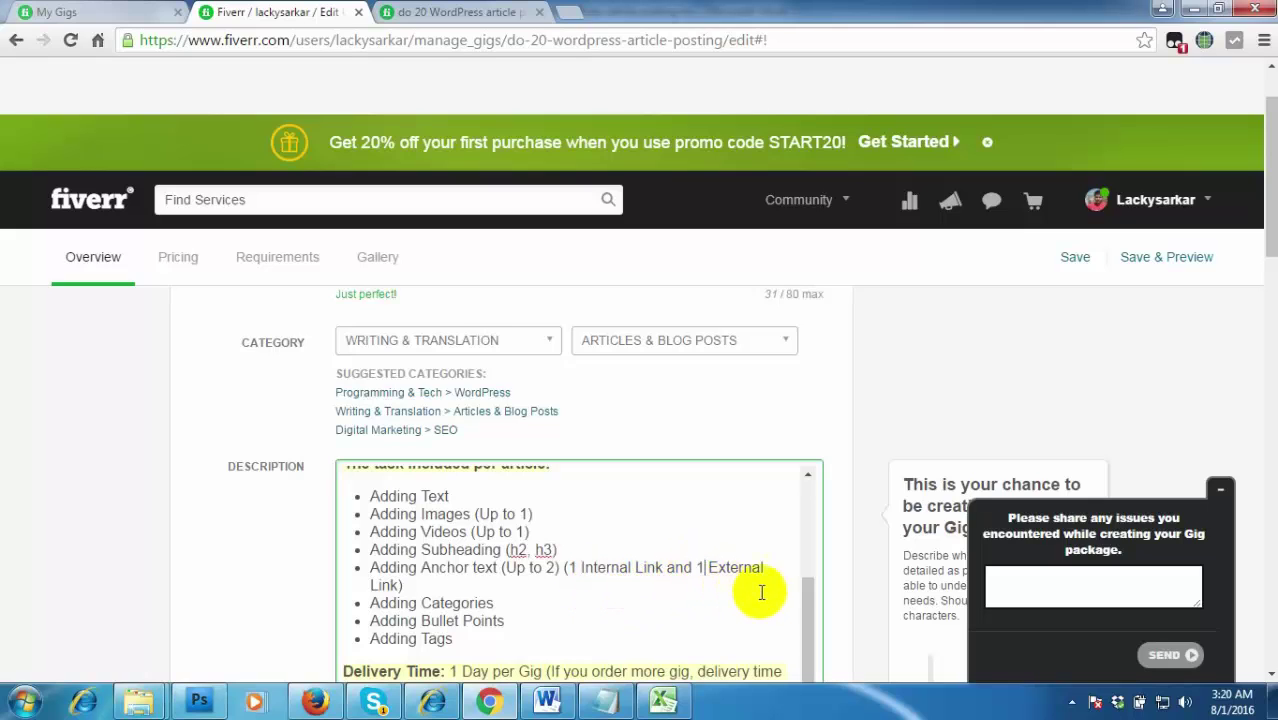
# Look over the rest of the description, the language metadata and the tags, then save the overview changes
pyautogui.scroll(-1, 601, 557)
pyautogui.scroll(-1, 494, 600)
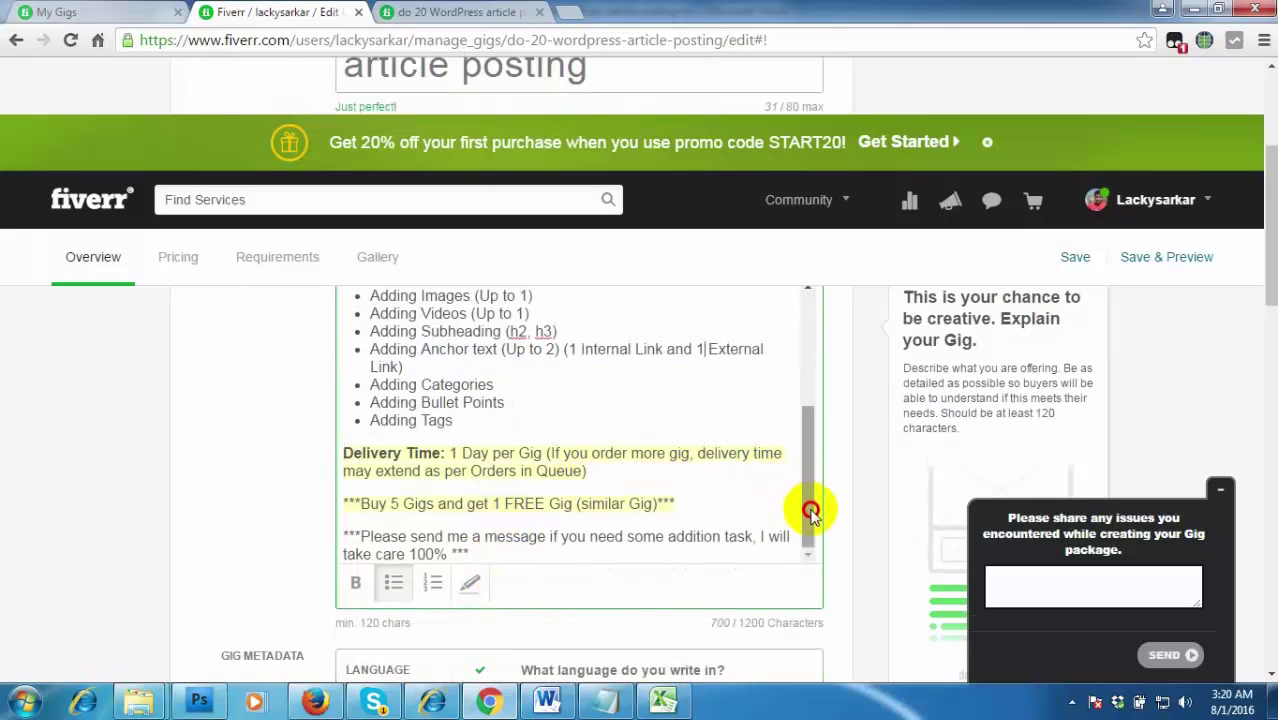
pyautogui.scroll(-10, 237, 562)
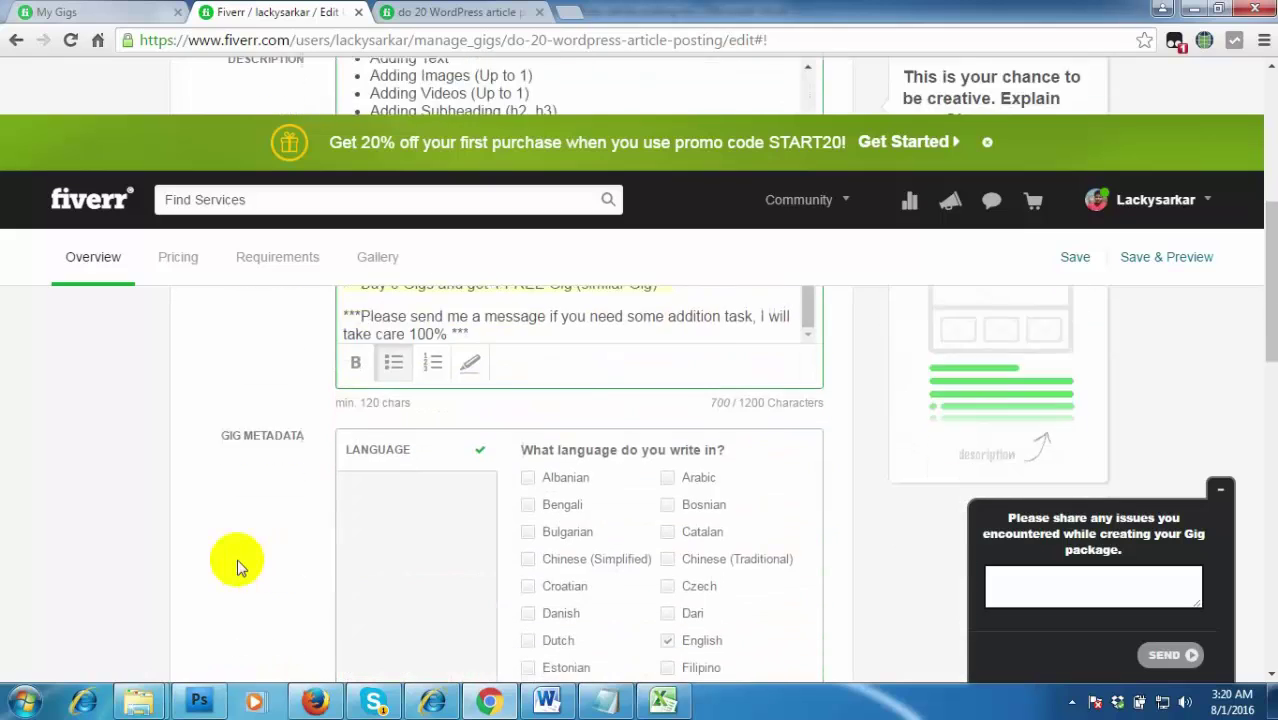
pyautogui.click(801, 630)
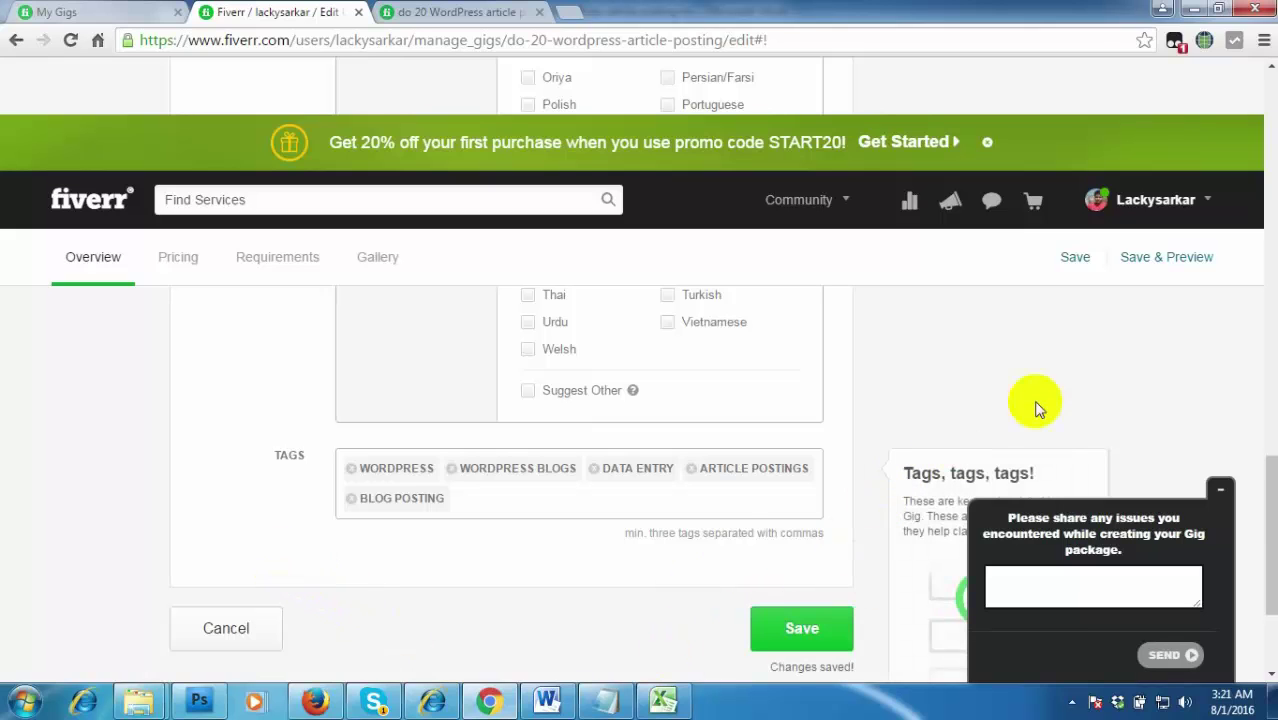
# Save the gig and open a fresh public preview, closing the outdated preview page
pyautogui.scroll(9, 1070, 385)
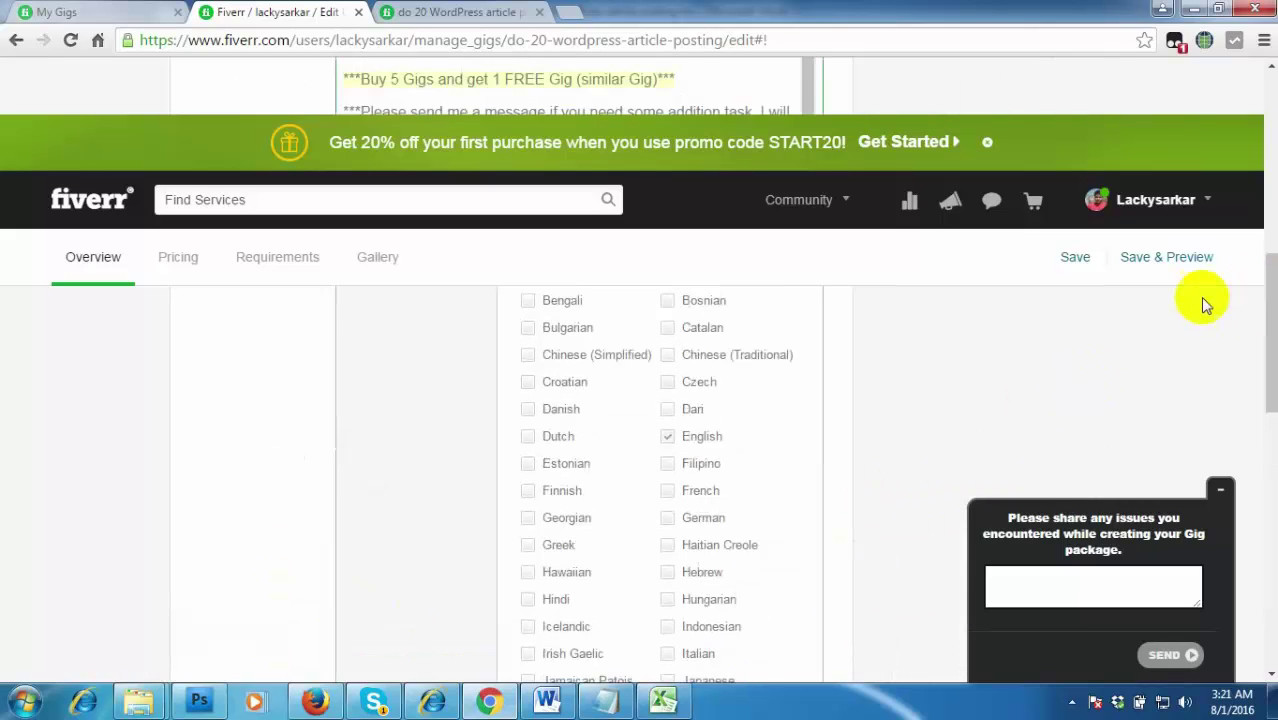
pyautogui.click(1147, 262)
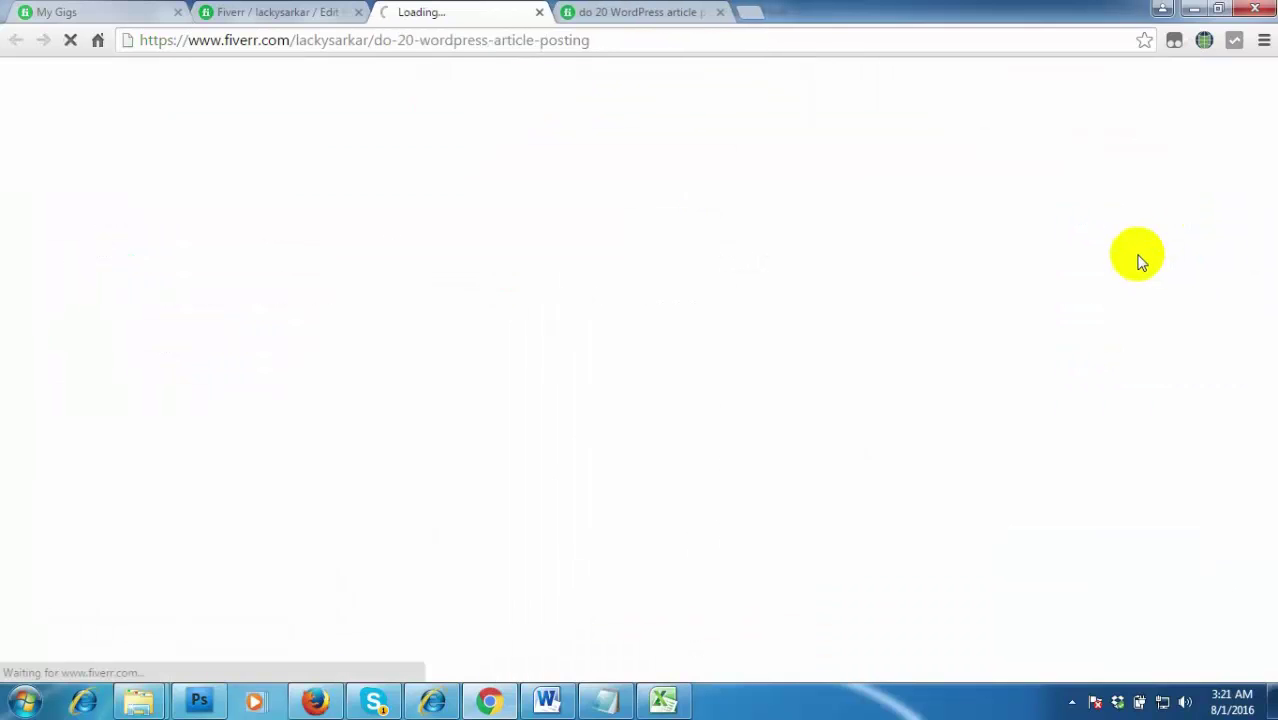
pyautogui.click(722, 14)
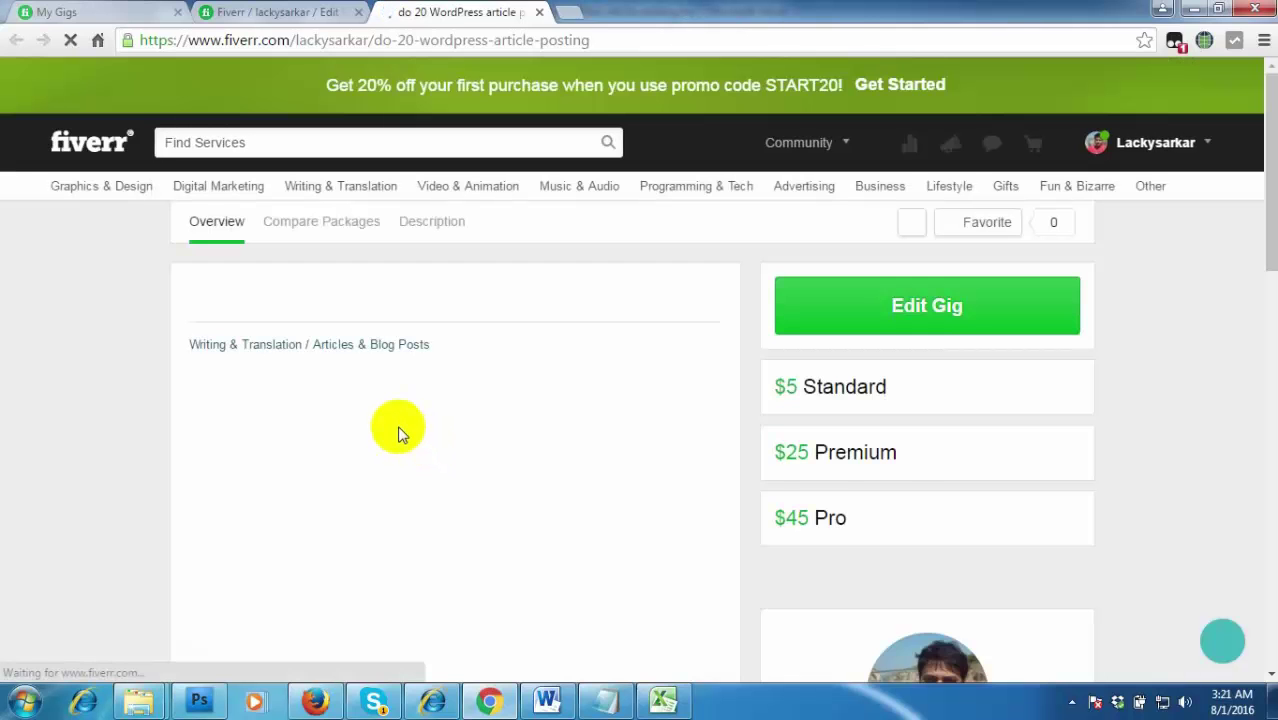
# Check the image, video and anchor text limits in the refreshed preview's About This Gig task list
pyautogui.scroll(-10, 72, 510)
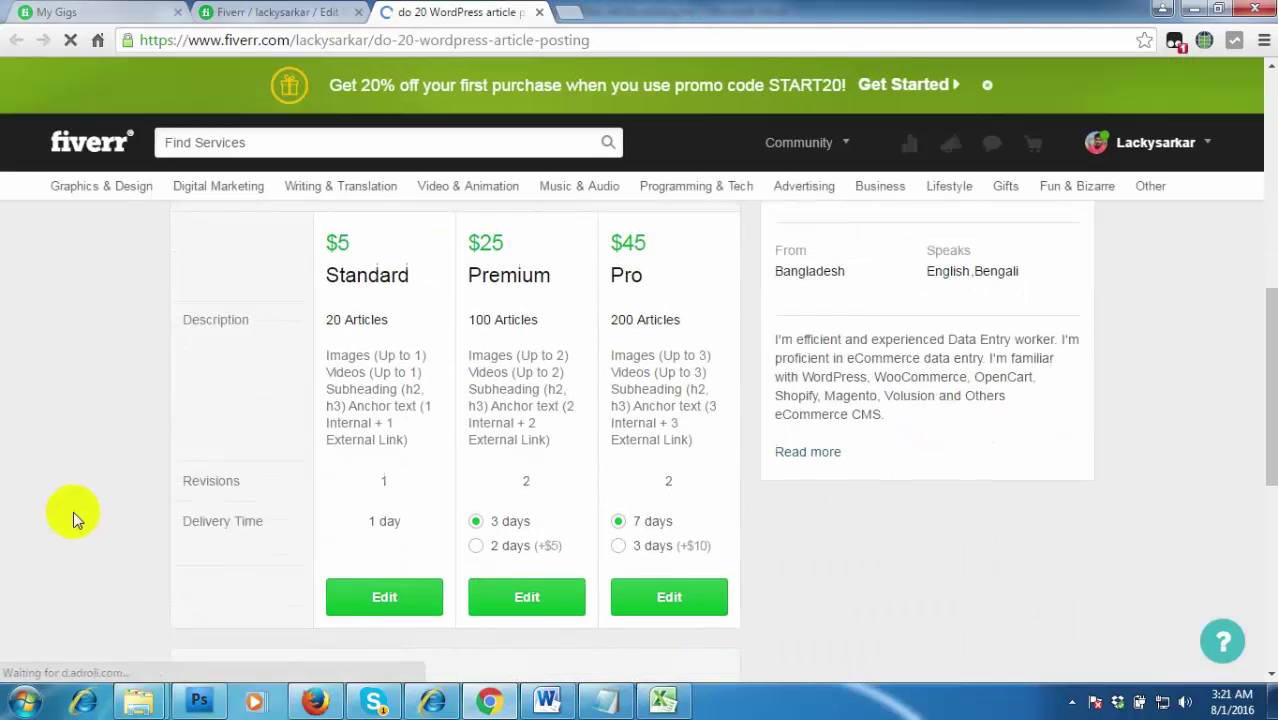
pyautogui.scroll(-3, 74, 511)
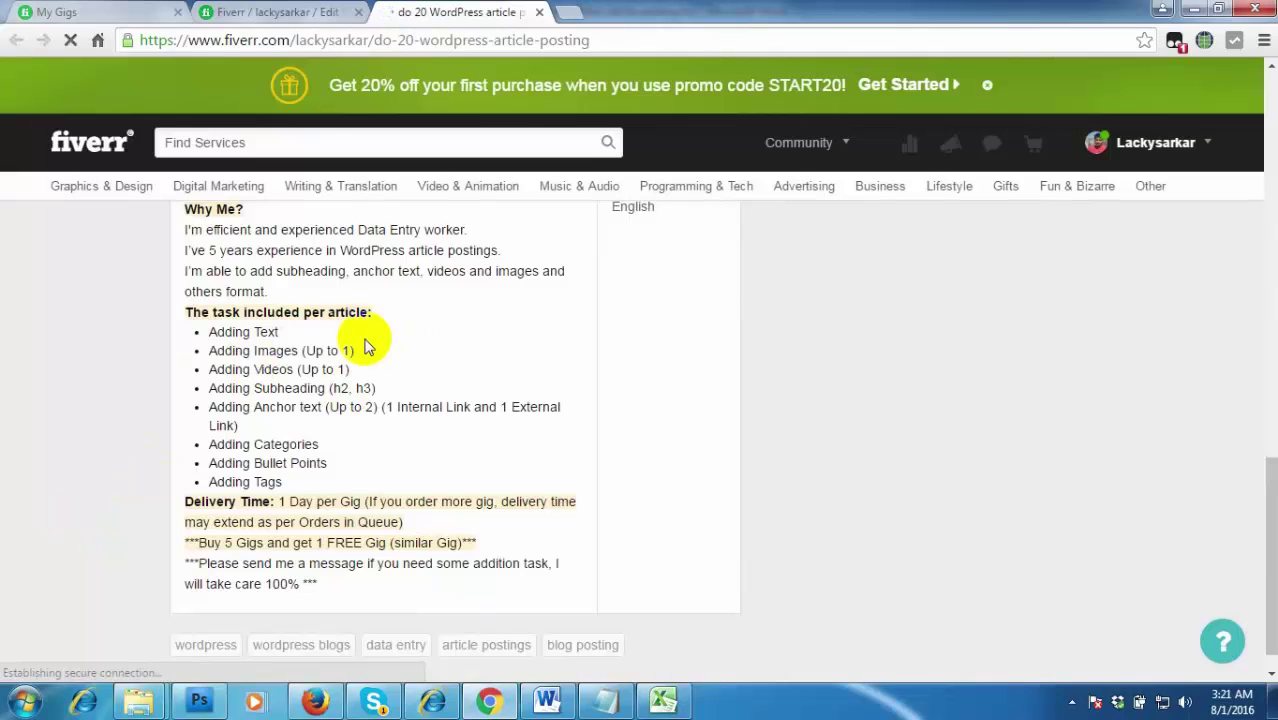
pyautogui.moveTo(322, 348); pyautogui.dragTo(364, 404)
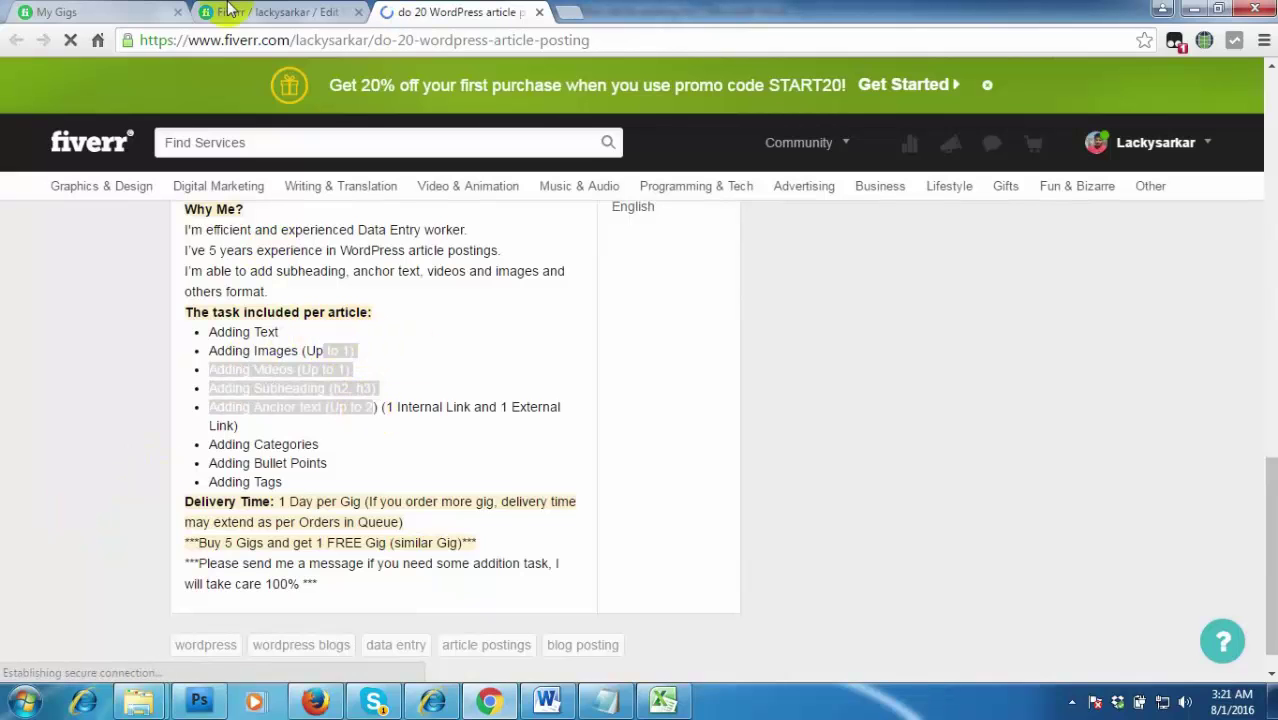
# Return to the gig editor and look over the whole overview form once more
pyautogui.click(270, 12)
pyautogui.scroll(-9, 765, 543)
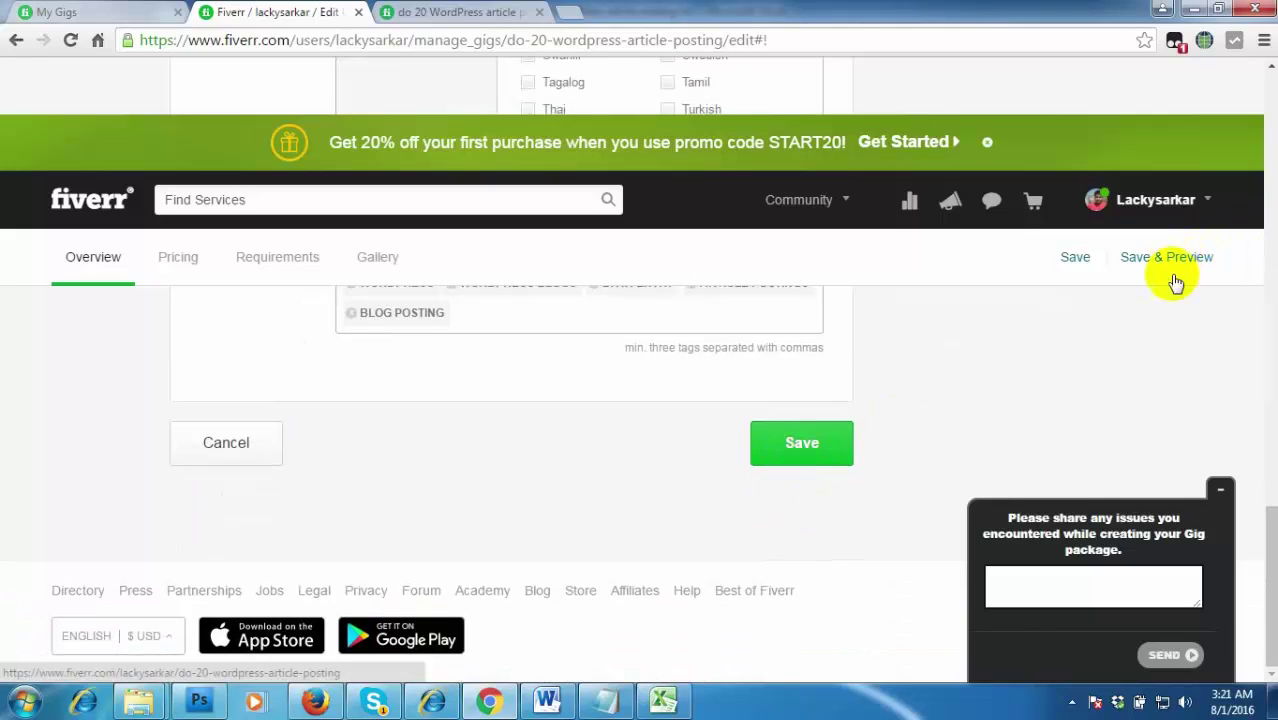
pyautogui.scroll(10, 910, 390)
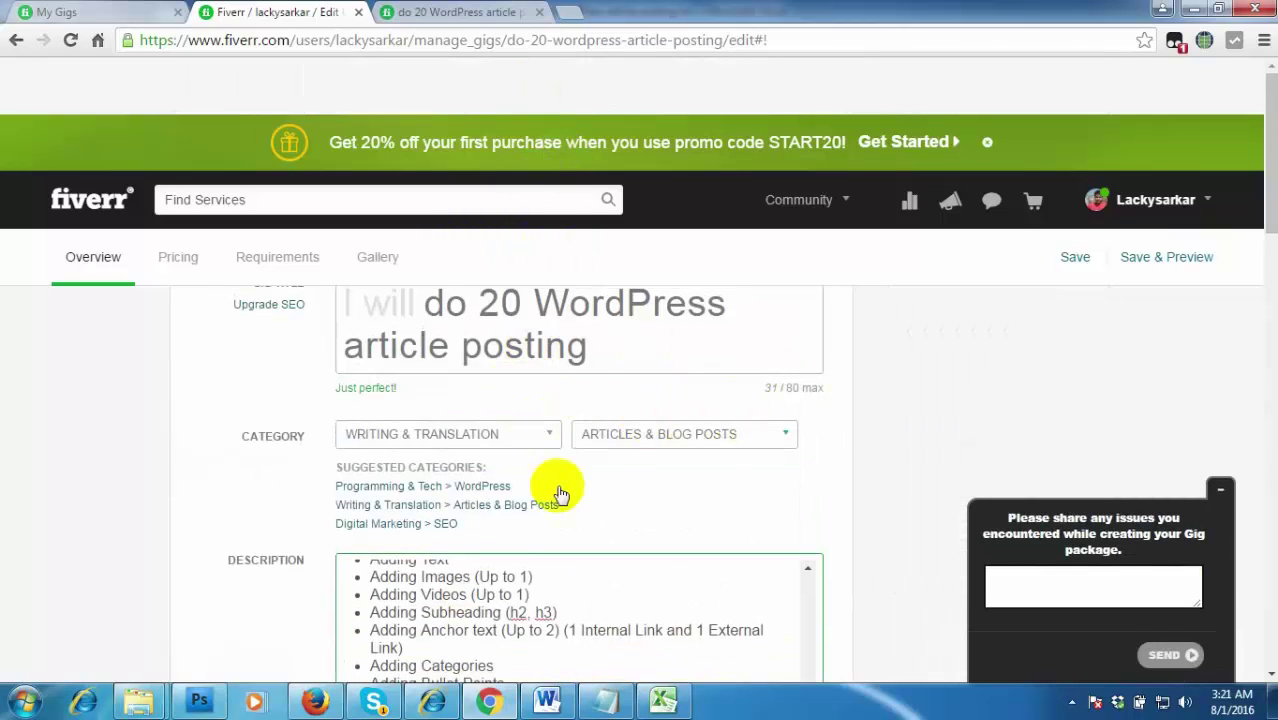
# Switch to the gig preview and review its title, category, gig image, package summaries and package comparison table
pyautogui.click(387, 10)
pyautogui.scroll(-5, 428, 357)
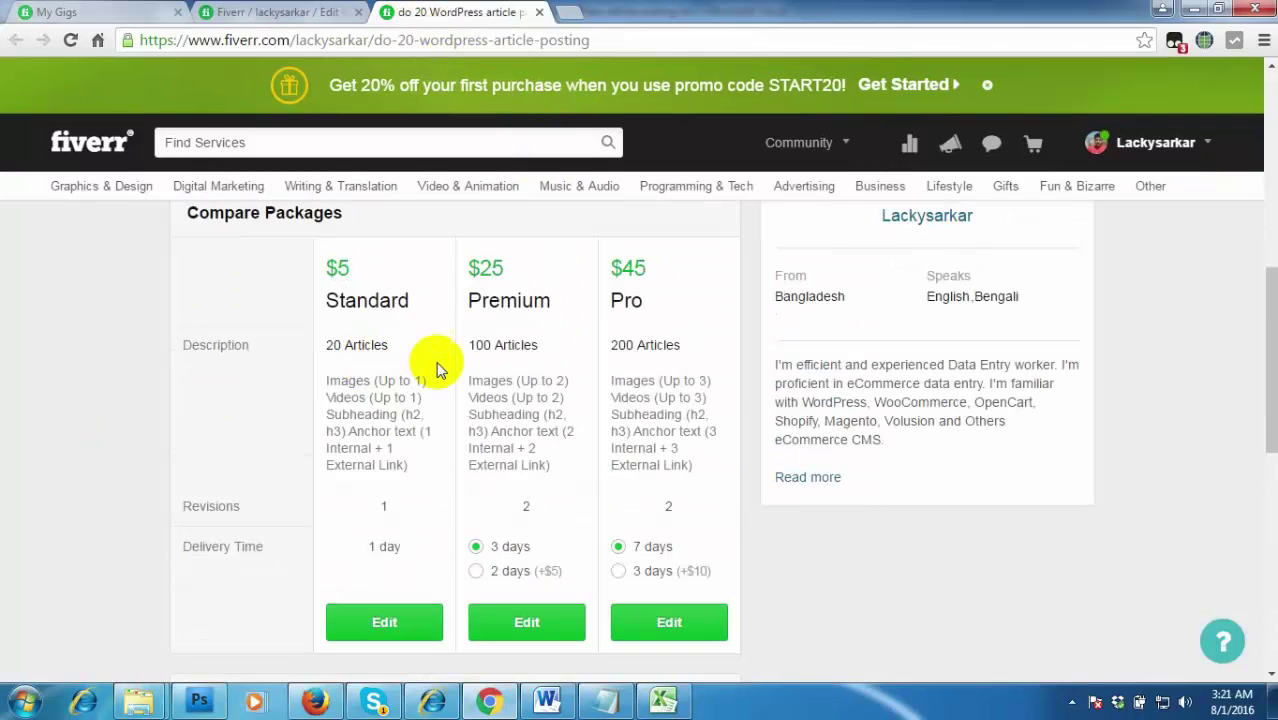
pyautogui.scroll(5, 193, 425)
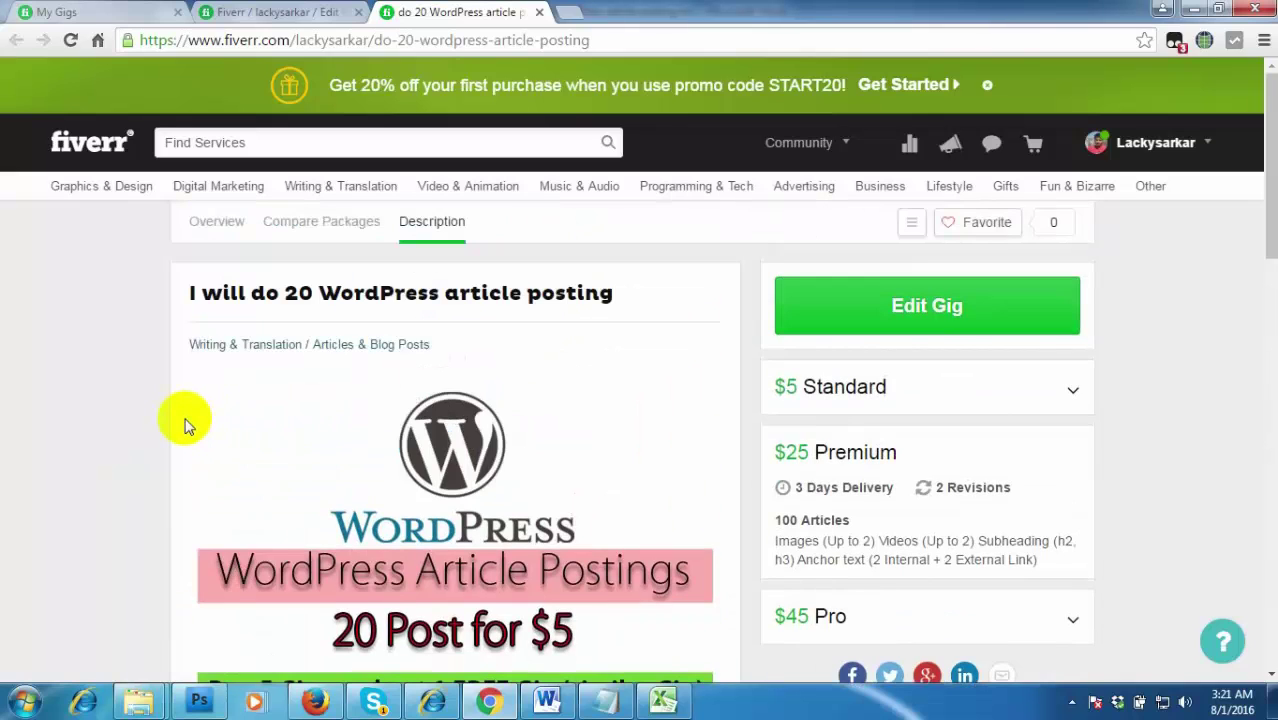
pyautogui.scroll(-1, 185, 425)
pyautogui.scroll(1, 185, 425)
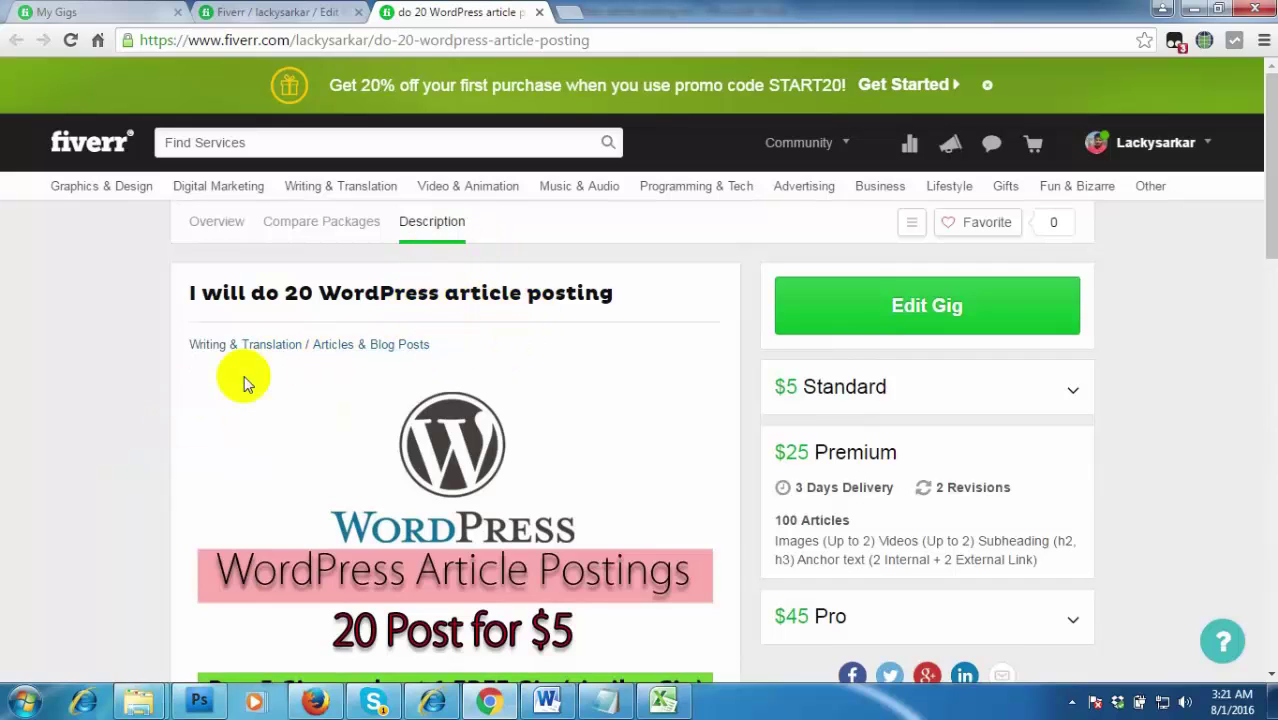
pyautogui.scroll(-1, 230, 395)
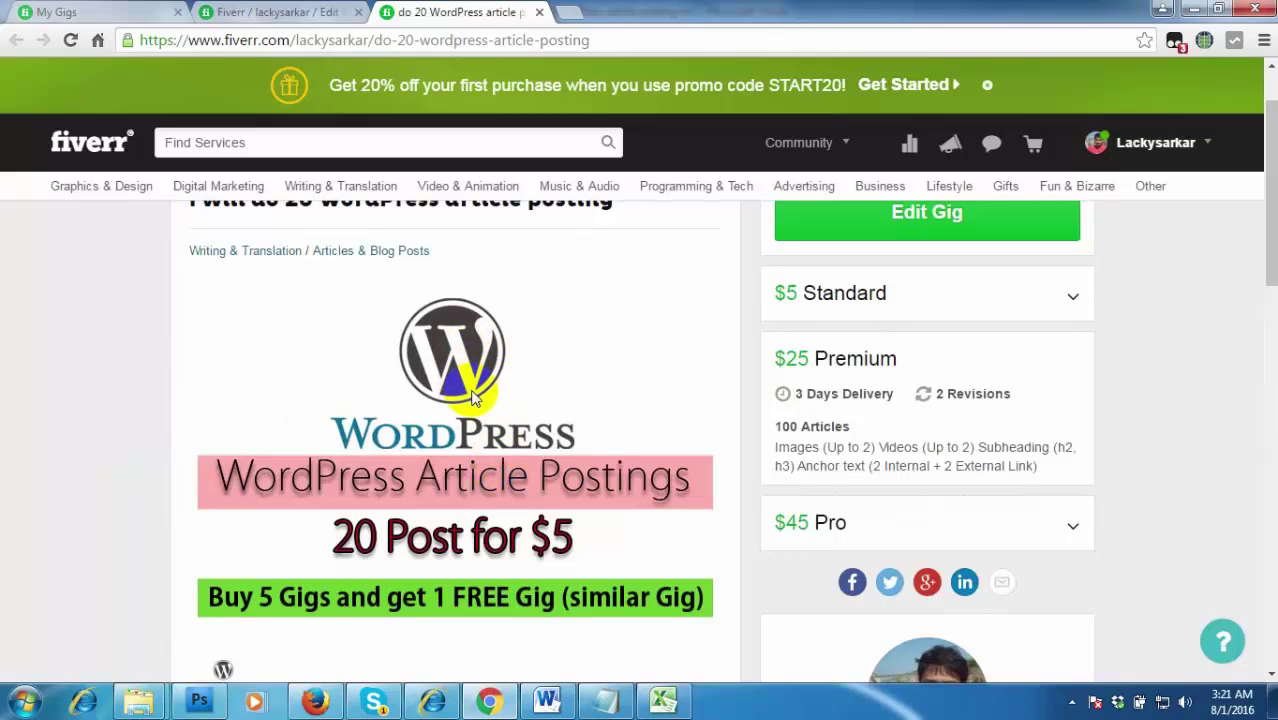
pyautogui.scroll(-8, 476, 400)
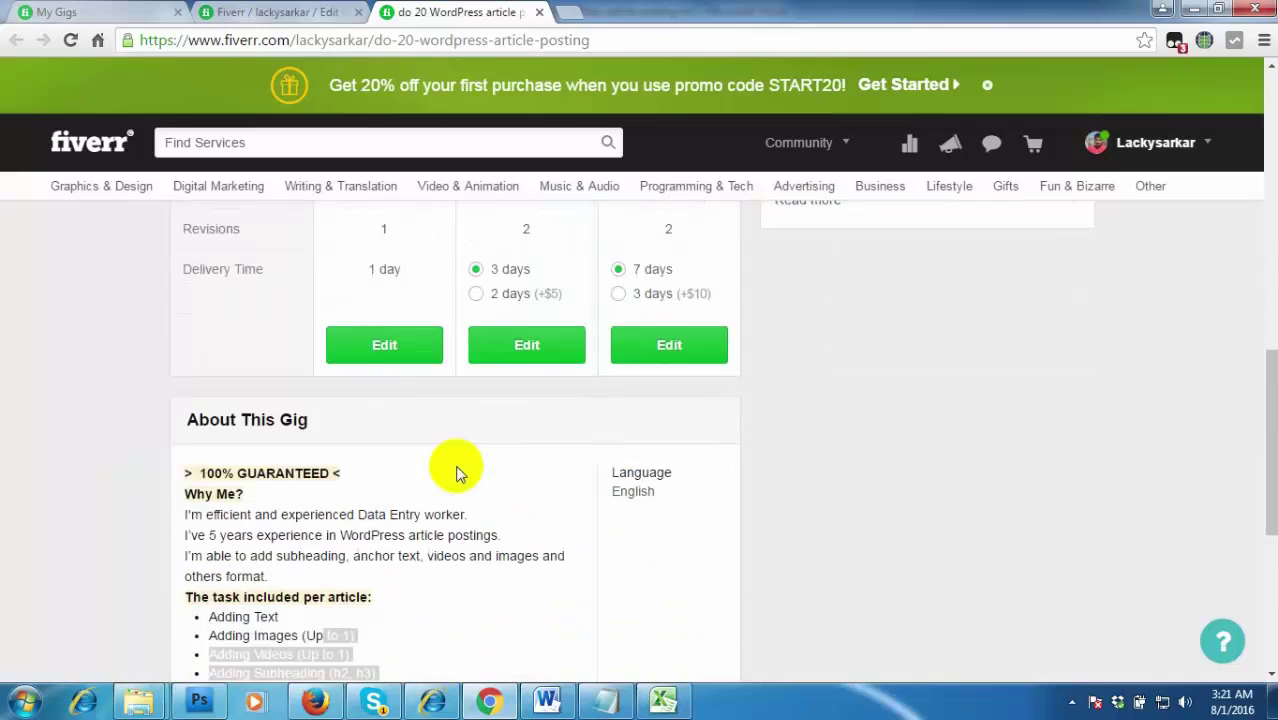
pyautogui.scroll(1, 540, 400)
pyautogui.scroll(3, 583, 365)
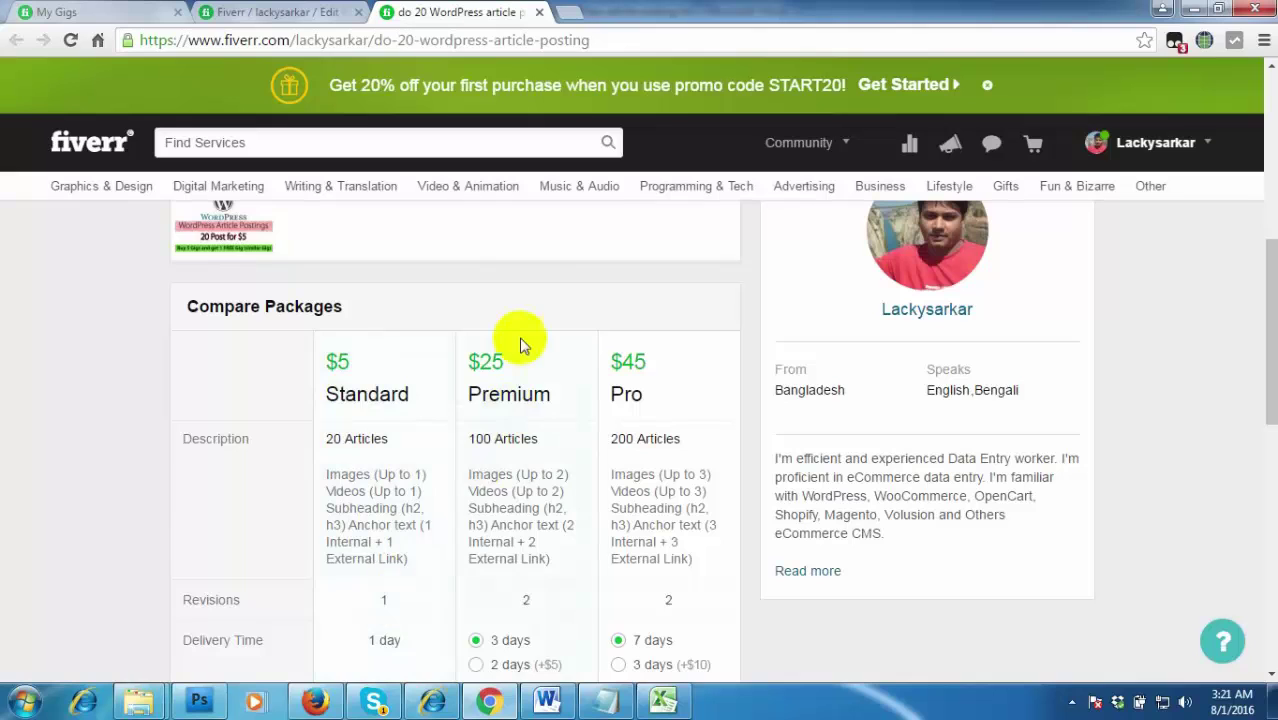
# Read through the preview's About This Gig description, from the guarantee line to the delivery time and closing notes
pyautogui.scroll(-4, 655, 515)
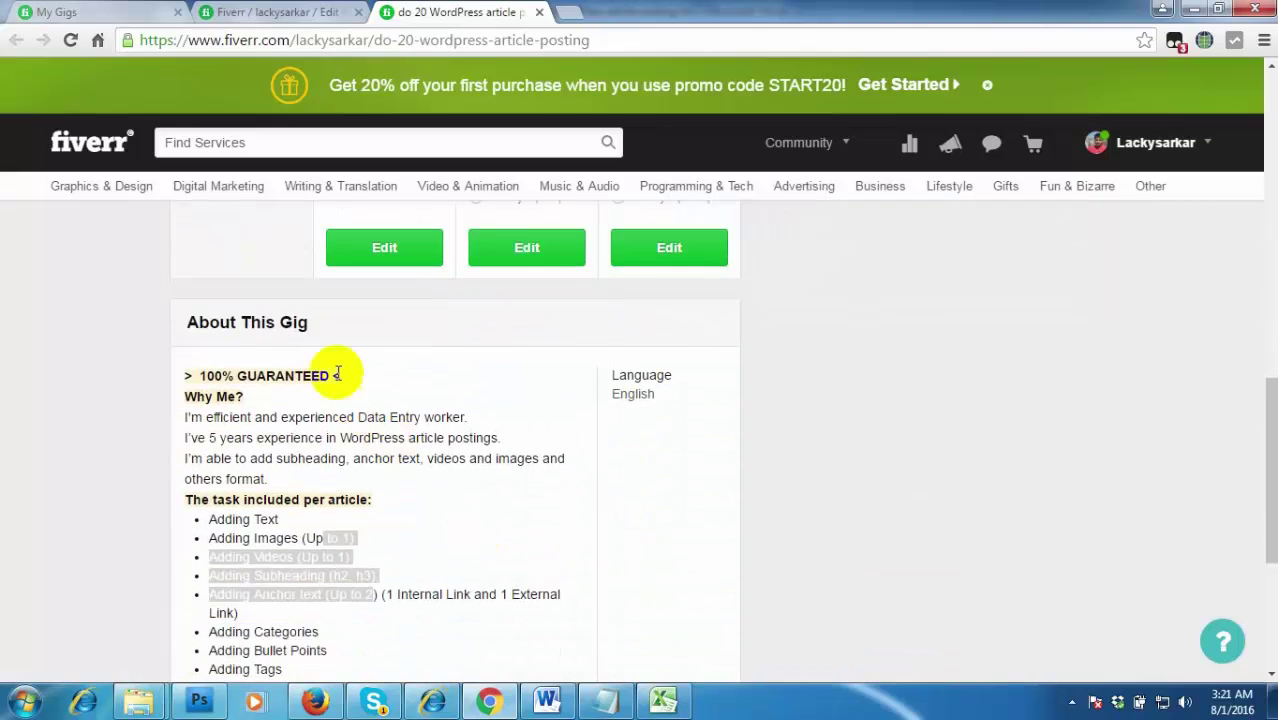
pyautogui.scroll(-1, 245, 403)
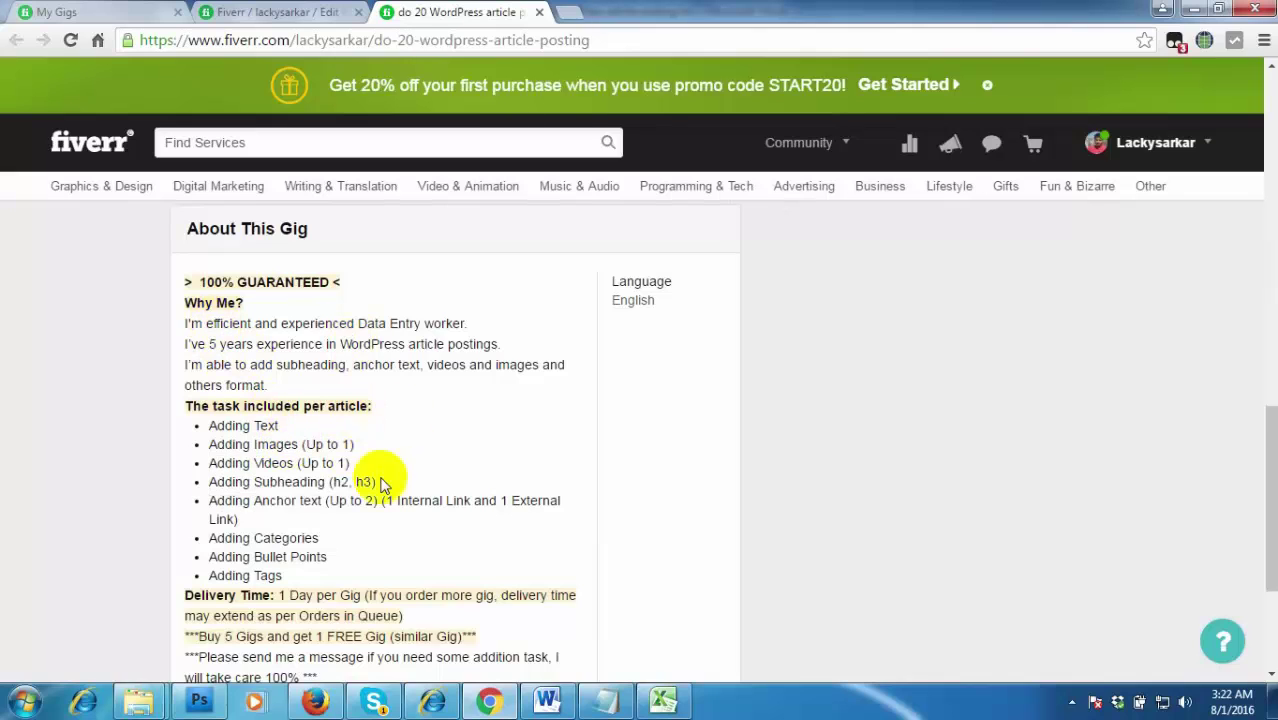
pyautogui.scroll(-1, 380, 485)
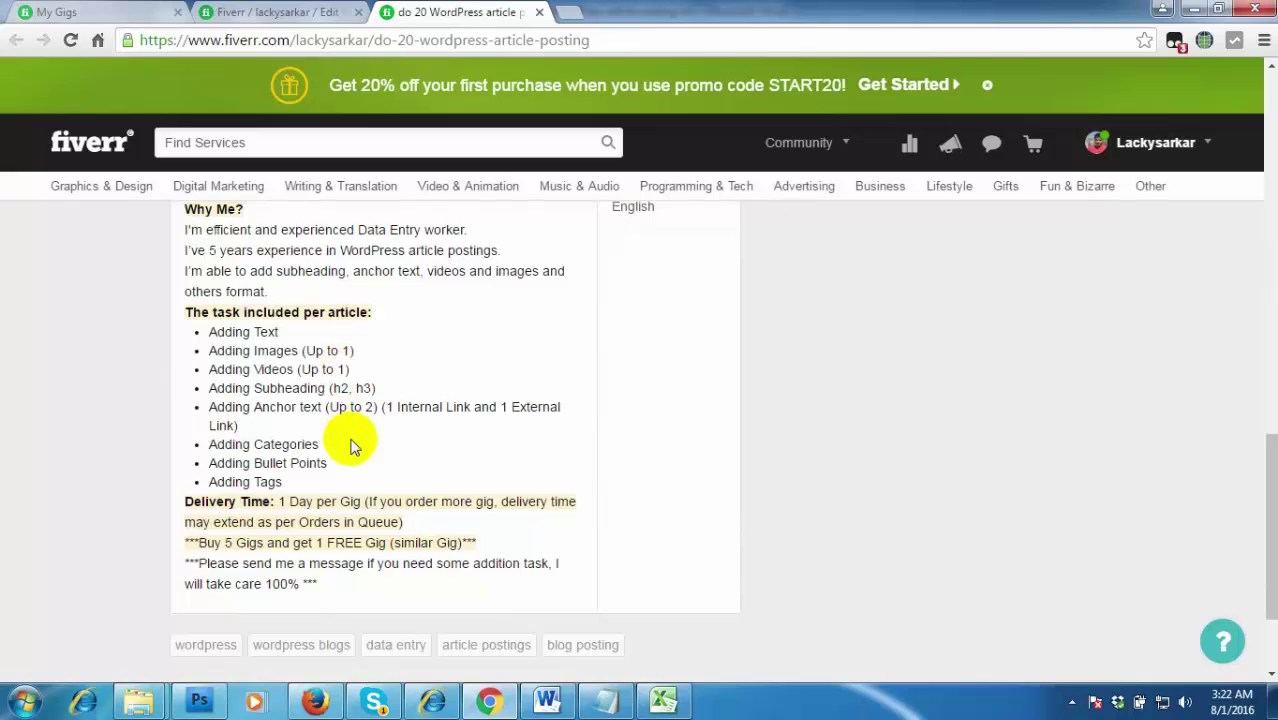
pyautogui.scroll(1, 330, 420)
pyautogui.moveTo(185, 280); pyautogui.dragTo(325, 679)
pyautogui.scroll(8, 442, 470)
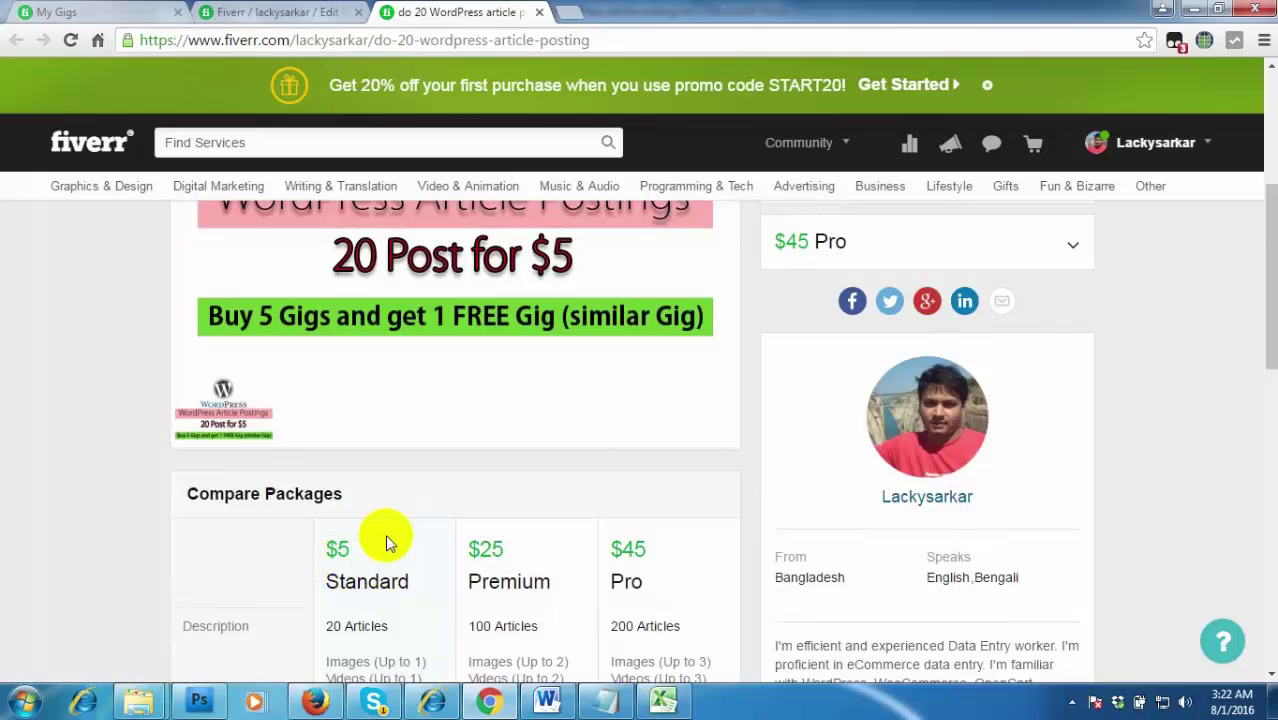
# Examine the preview's About This Gig text again, from the guarantee line through the task list to the closing notes
pyautogui.scroll(-7, 382, 531)
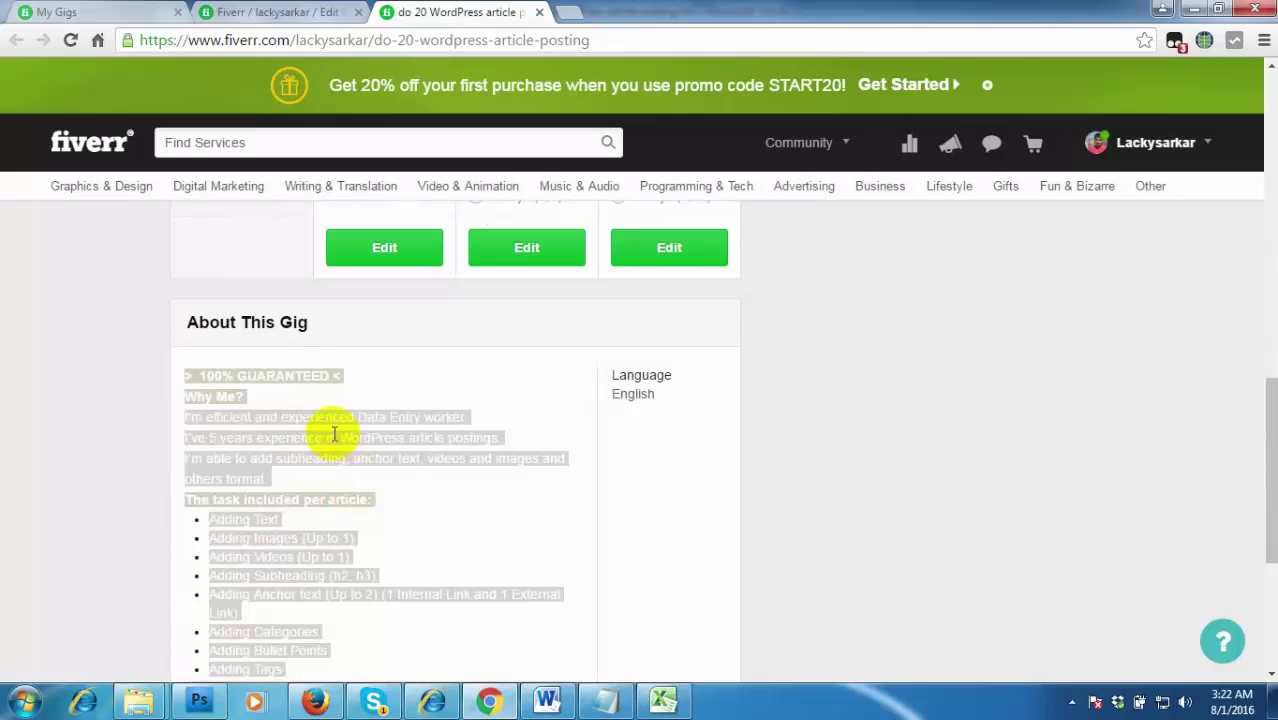
pyautogui.click(347, 537)
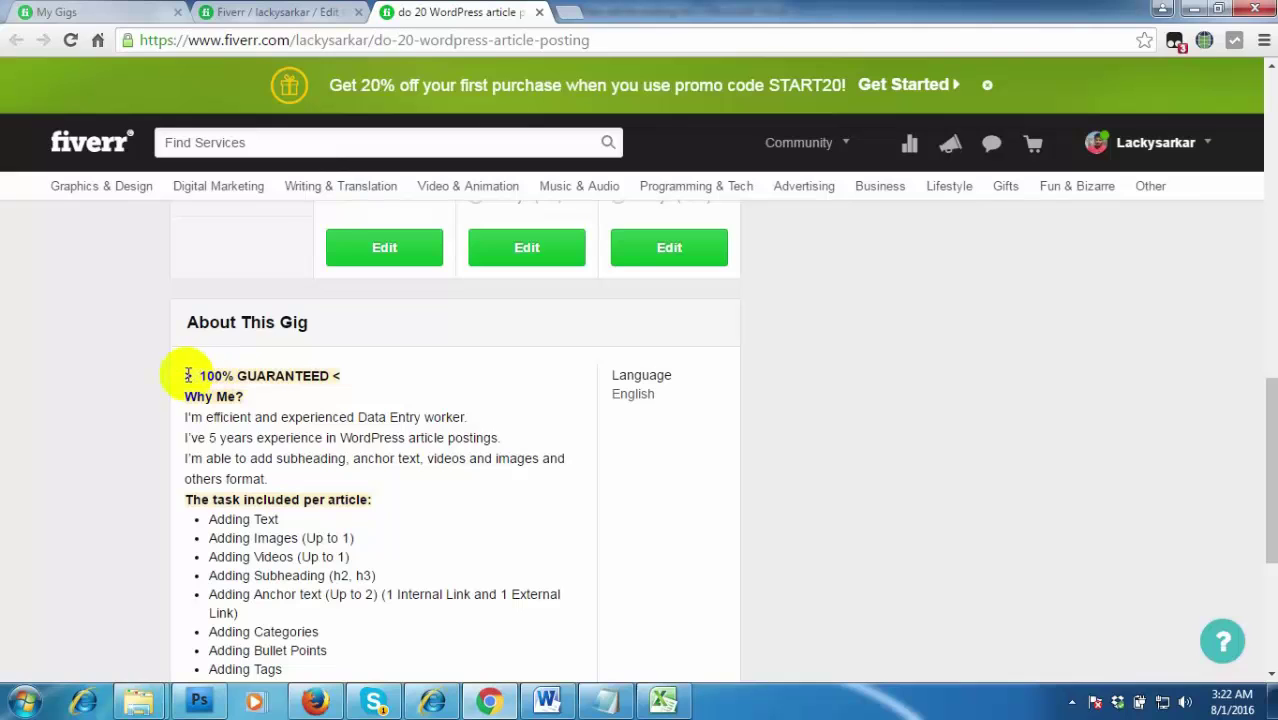
pyautogui.moveTo(188, 373); pyautogui.dragTo(332, 436)
pyautogui.scroll(2, 542, 403)
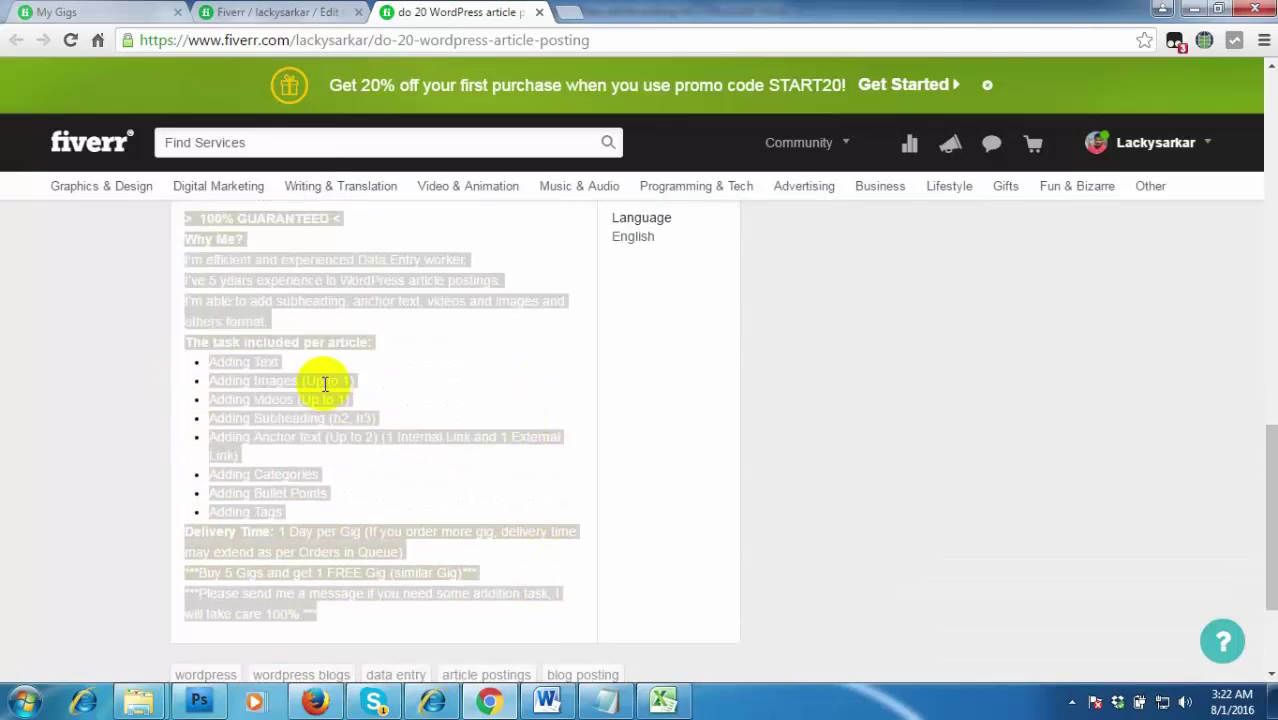
pyautogui.click(348, 375)
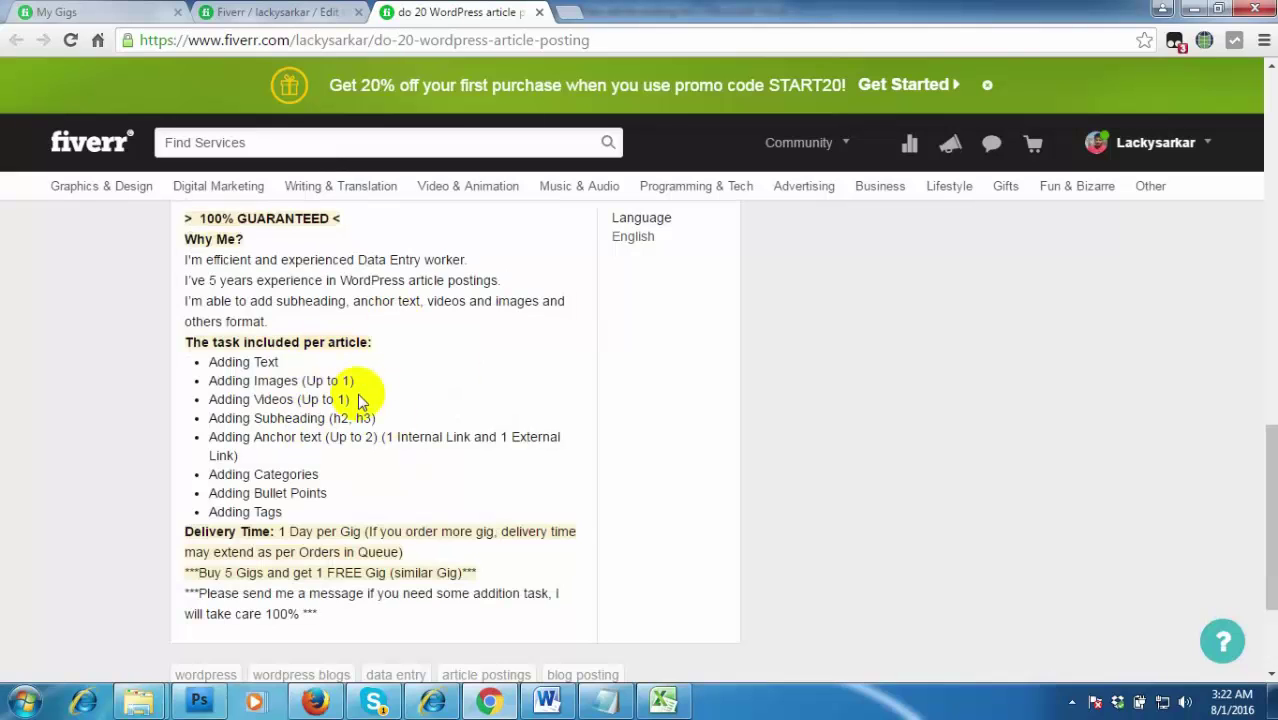
# Review the preview's gig image and package prices, expanding the Standard package summary
pyautogui.scroll(10, 357, 393)
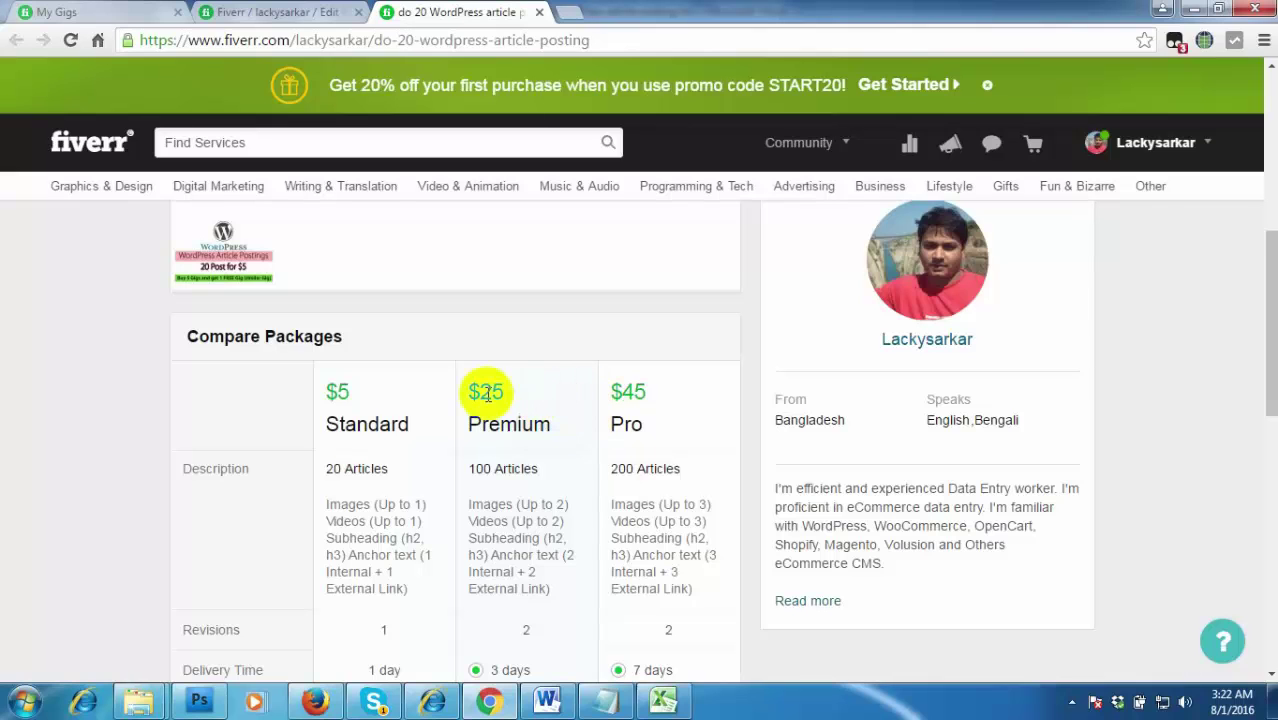
pyautogui.scroll(5, 800, 410)
pyautogui.scroll(1, 731, 445)
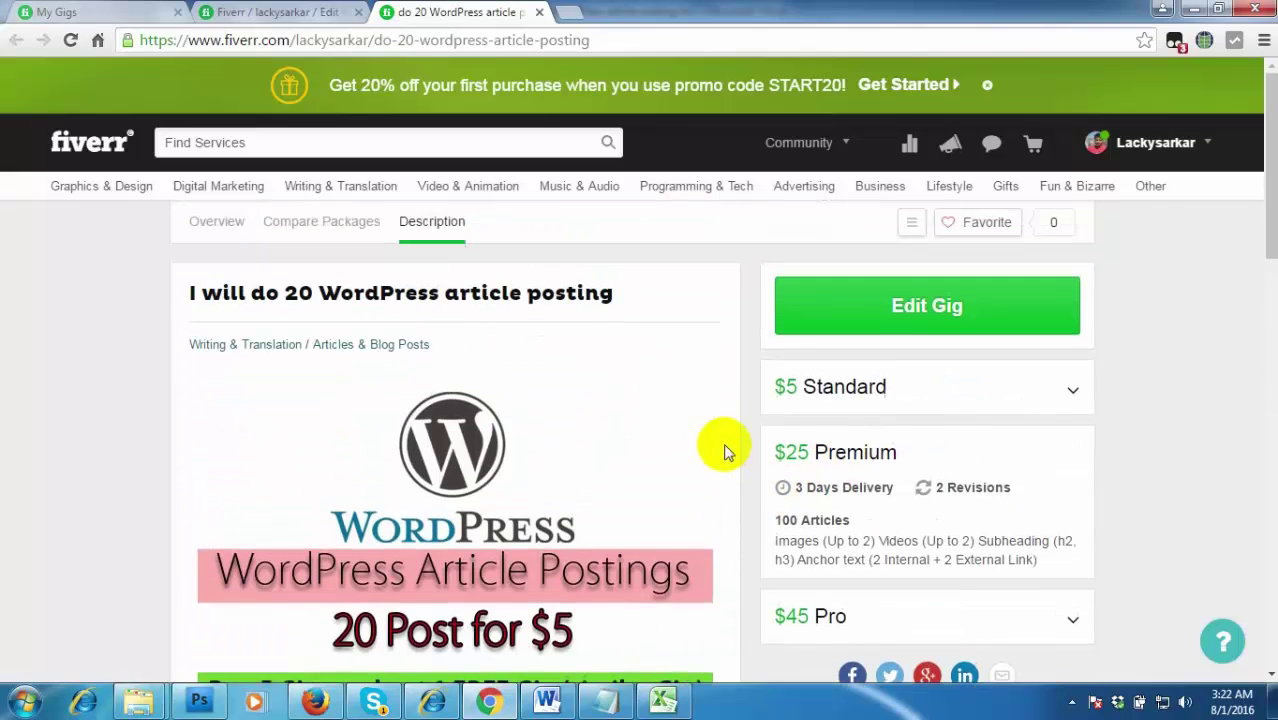
pyautogui.scroll(-1, 476, 578)
pyautogui.scroll(-3, 472, 570)
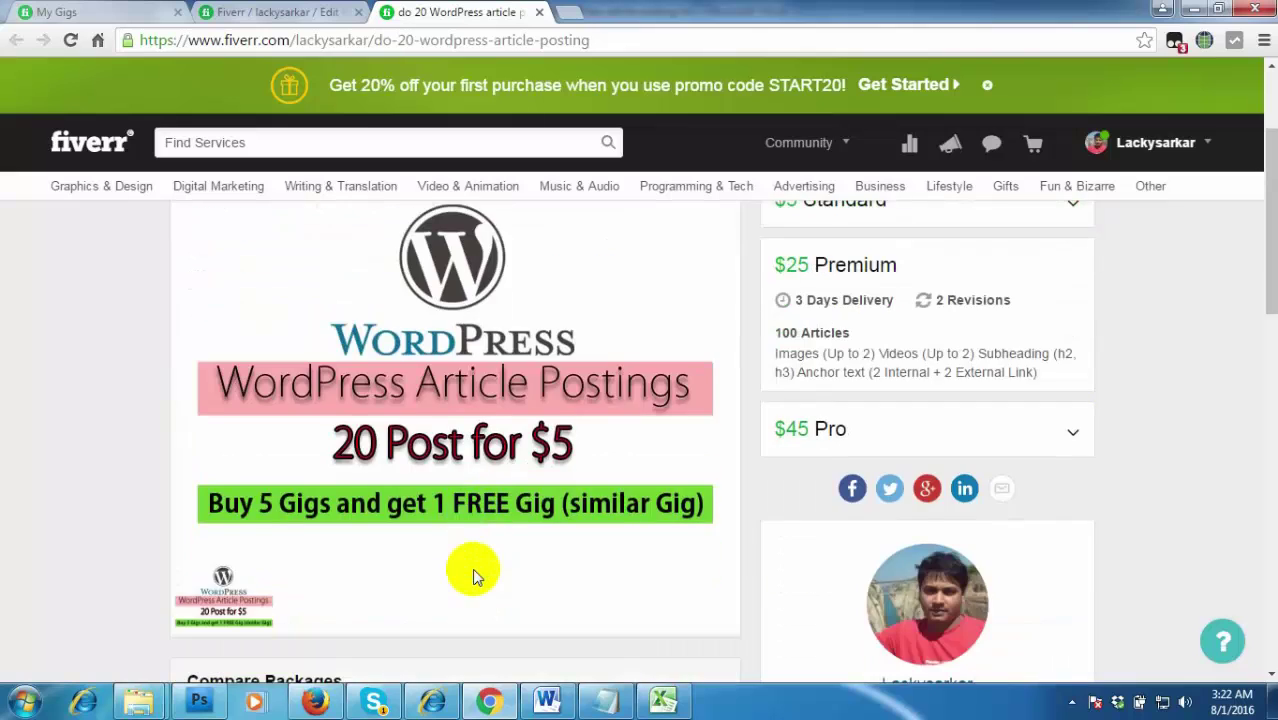
pyautogui.scroll(1, 860, 500)
pyautogui.scroll(4, 985, 455)
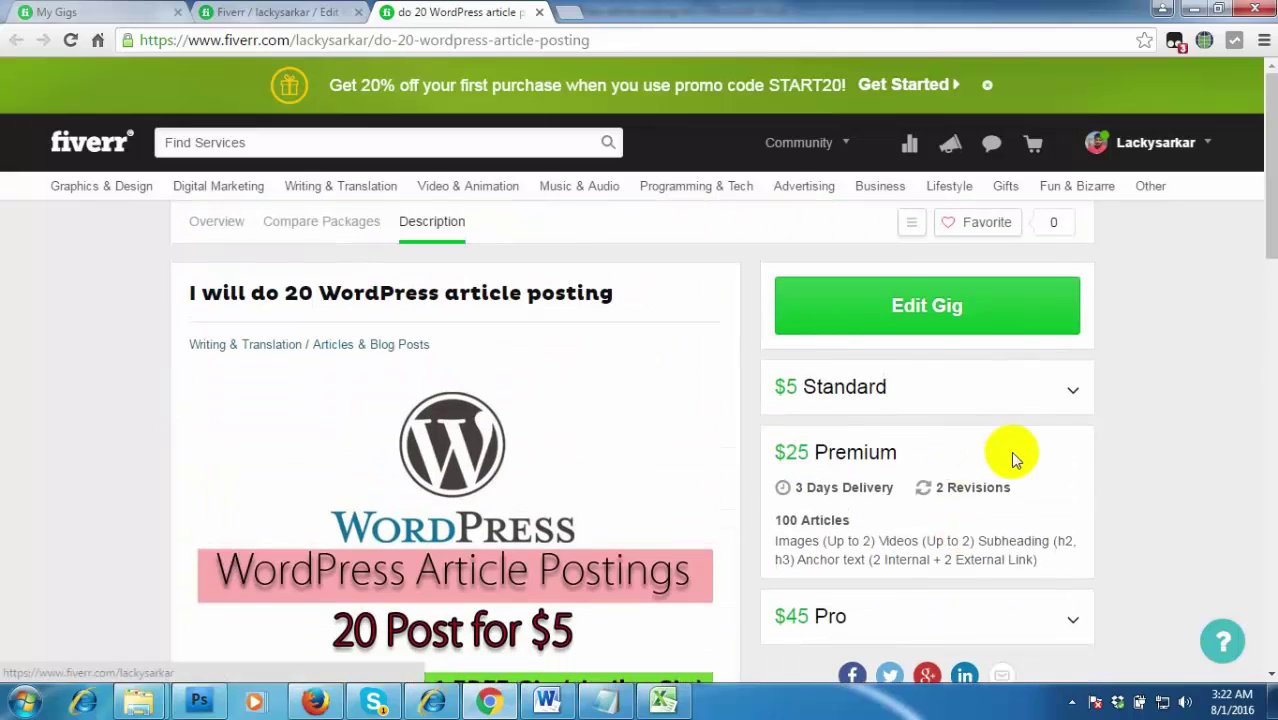
pyautogui.click(1070, 390)
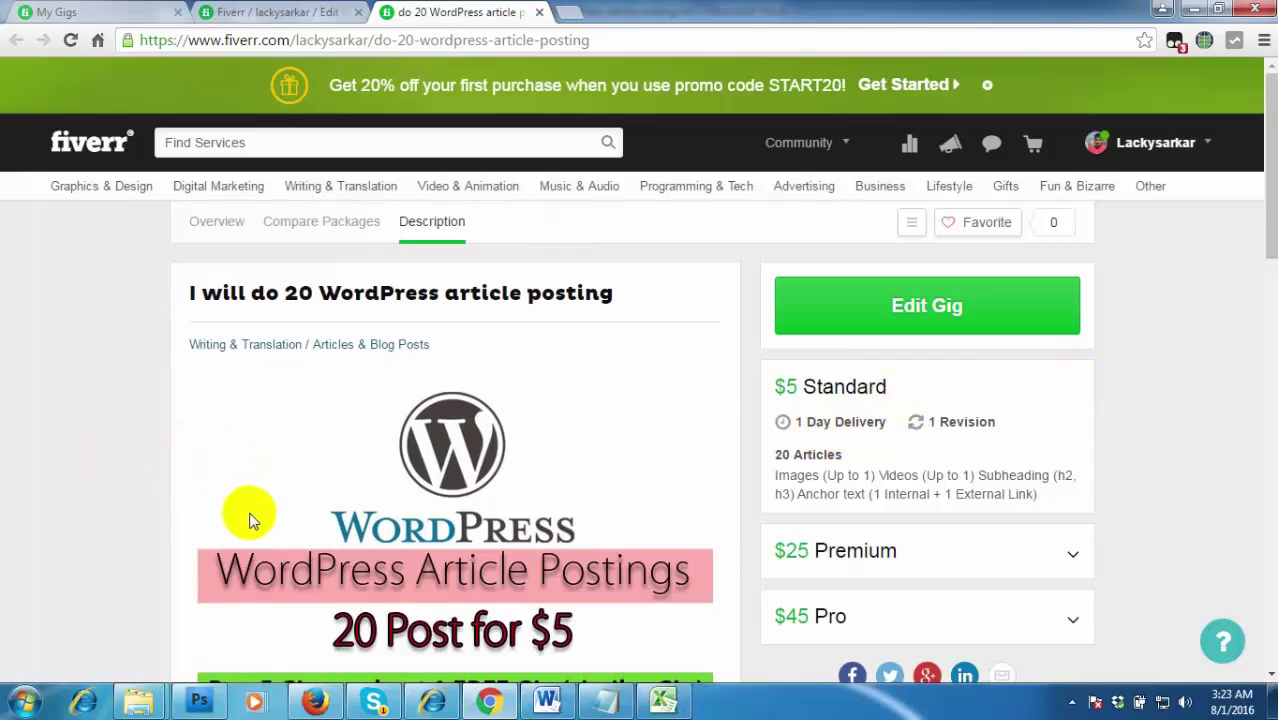
pyautogui.scroll(-4, 249, 518)
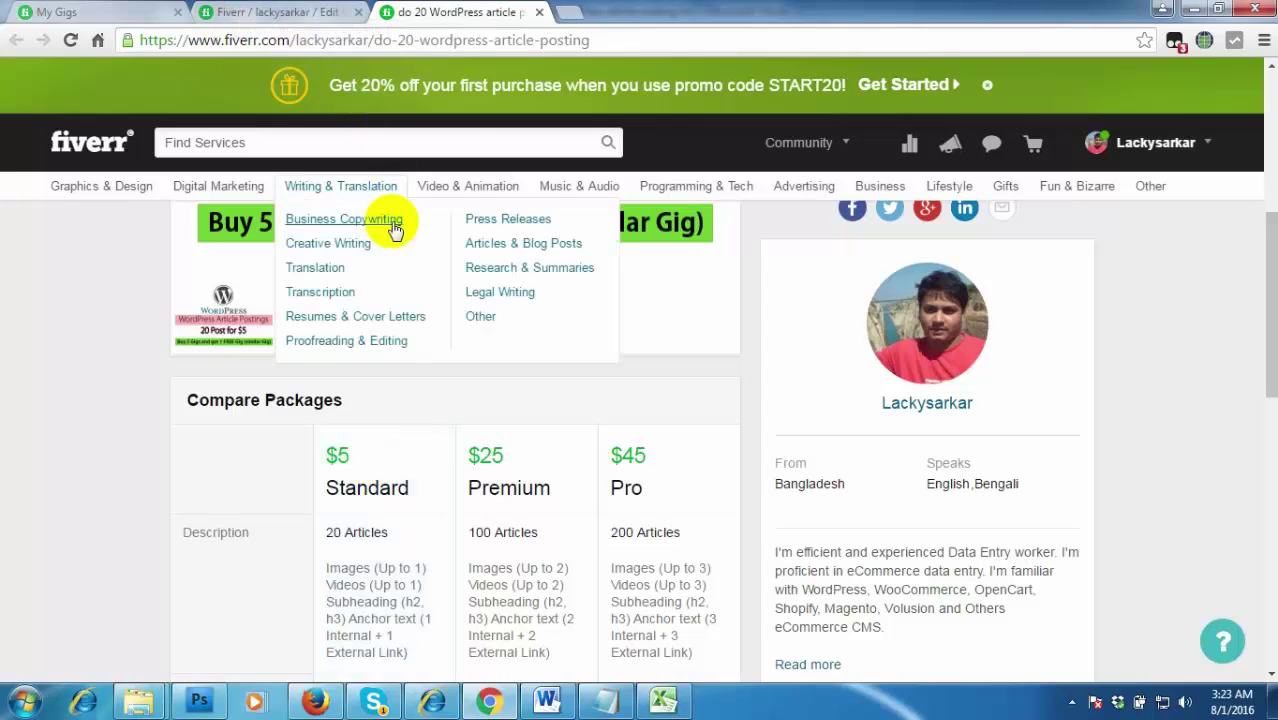
# Search Fiverr for "data entry" and open the gig "I will do data entry work also do as Virtual Assistant" in a new tab
pyautogui.click(108, 8)
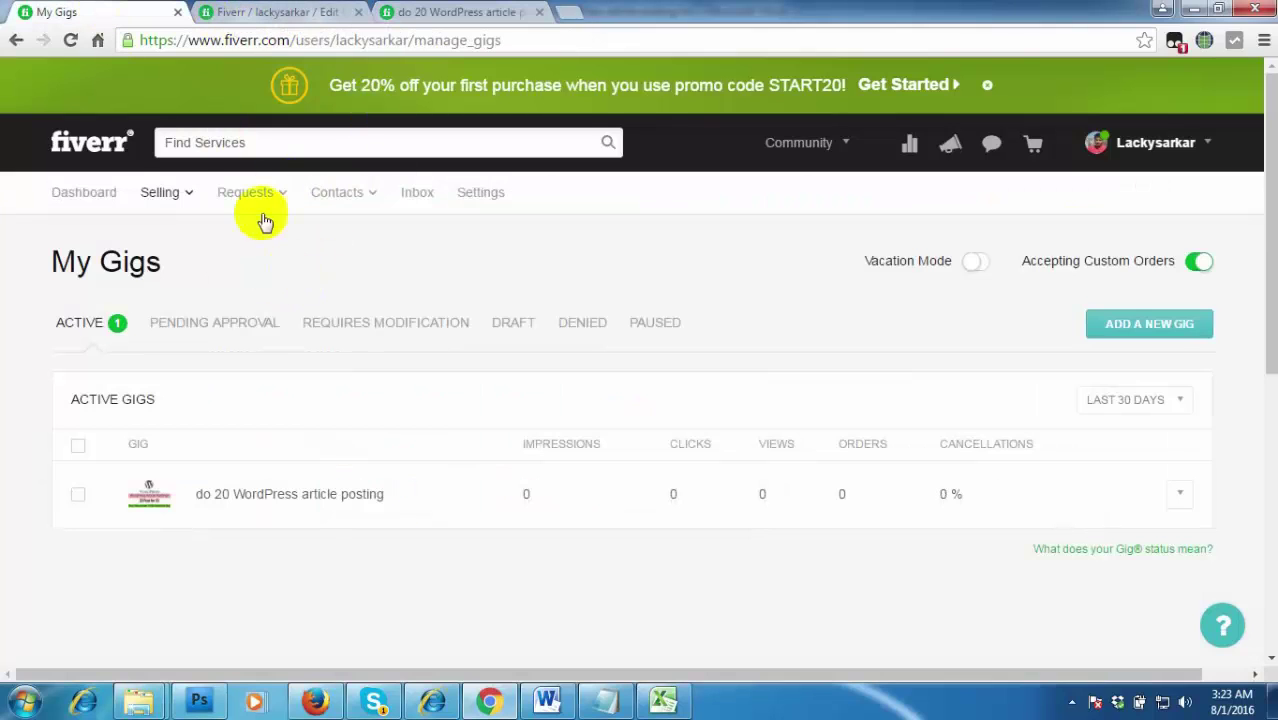
pyautogui.click(238, 142)
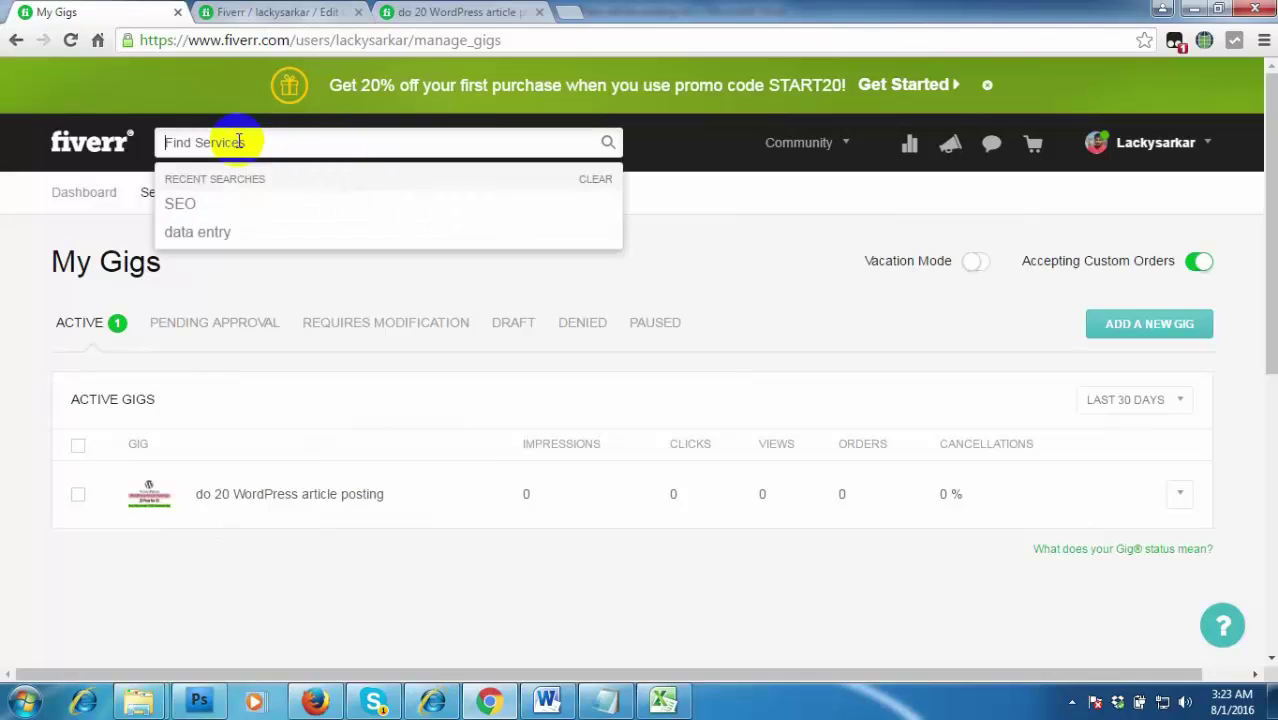
pyautogui.click(240, 229)
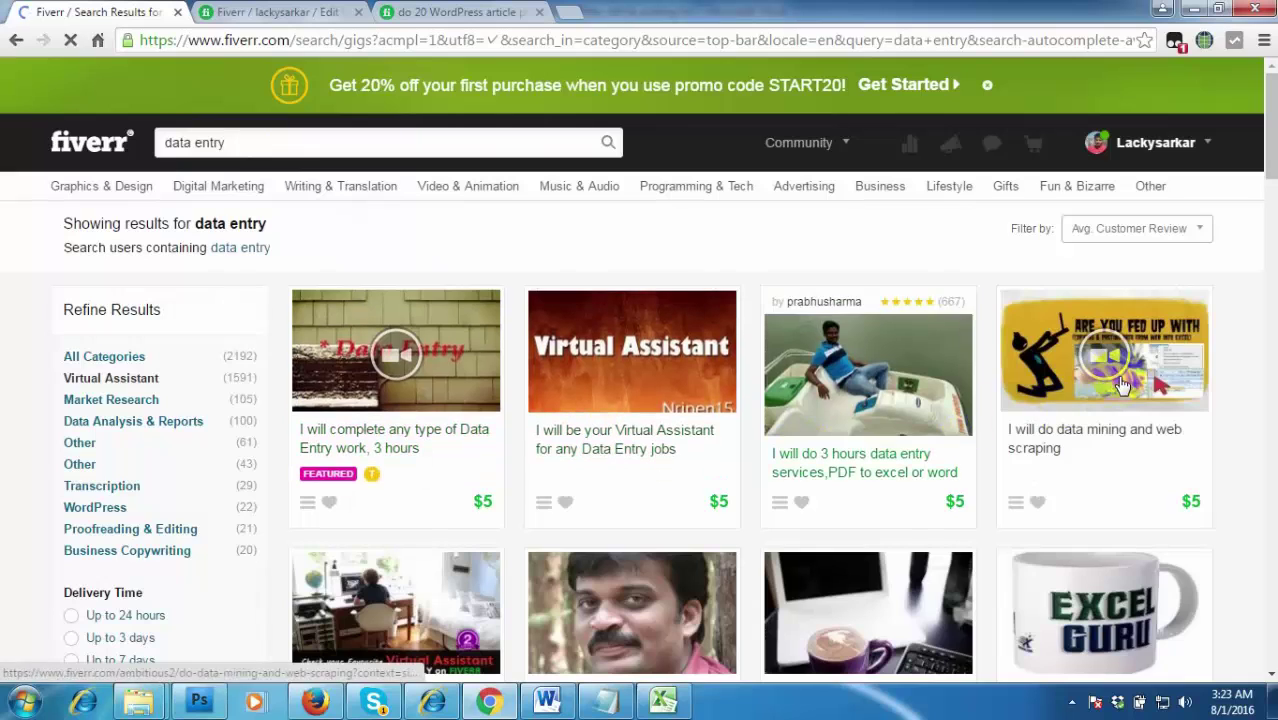
pyautogui.scroll(-1, 1163, 418)
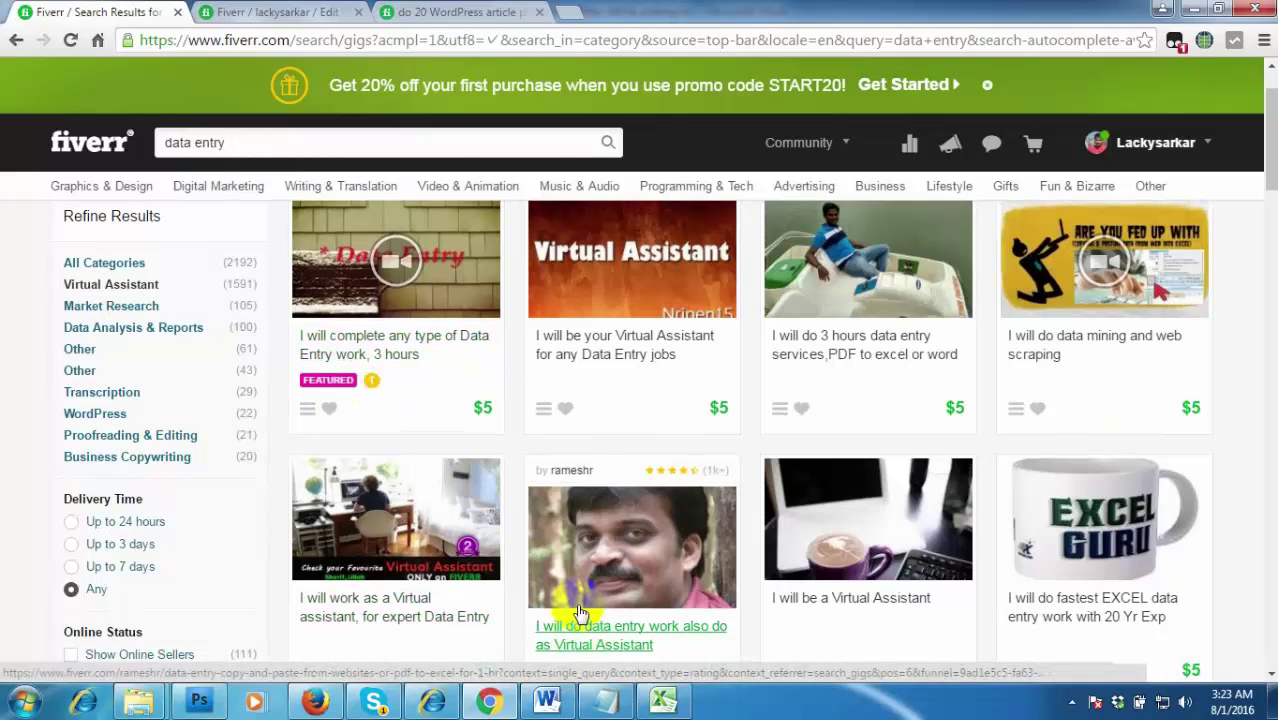
pyautogui.scroll(-2, 679, 580)
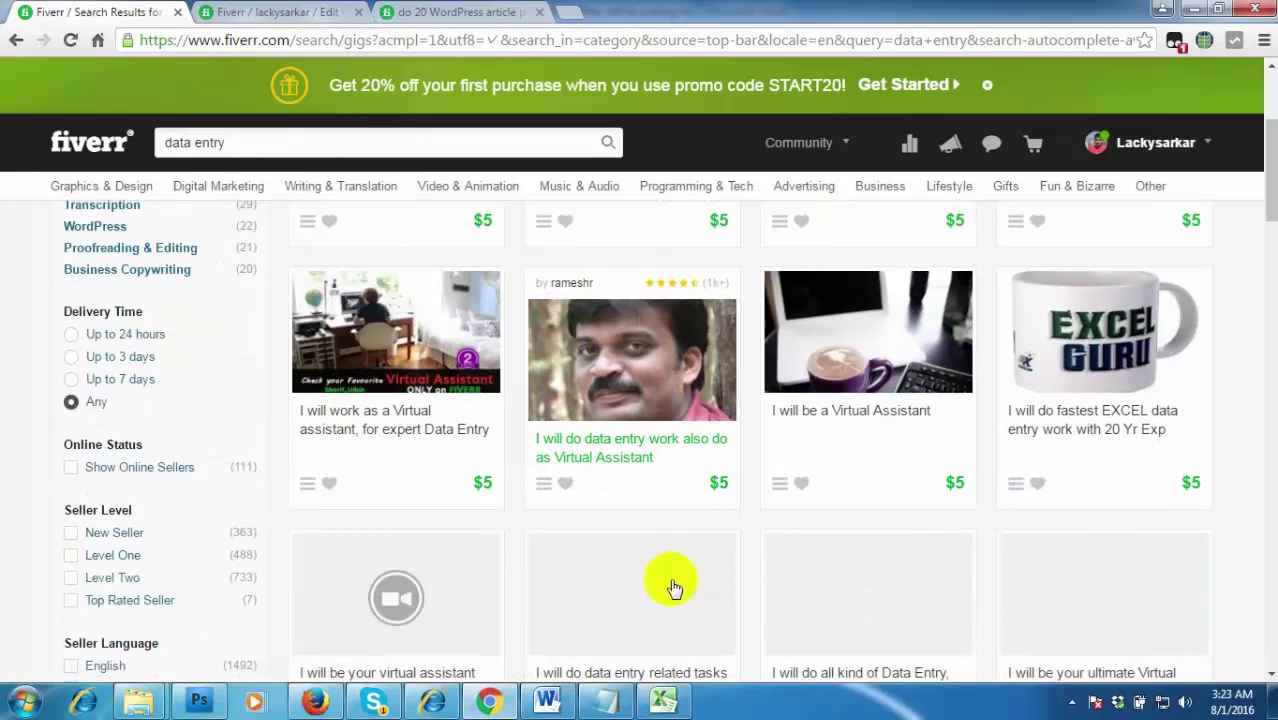
pyautogui.rightClick(604, 443)
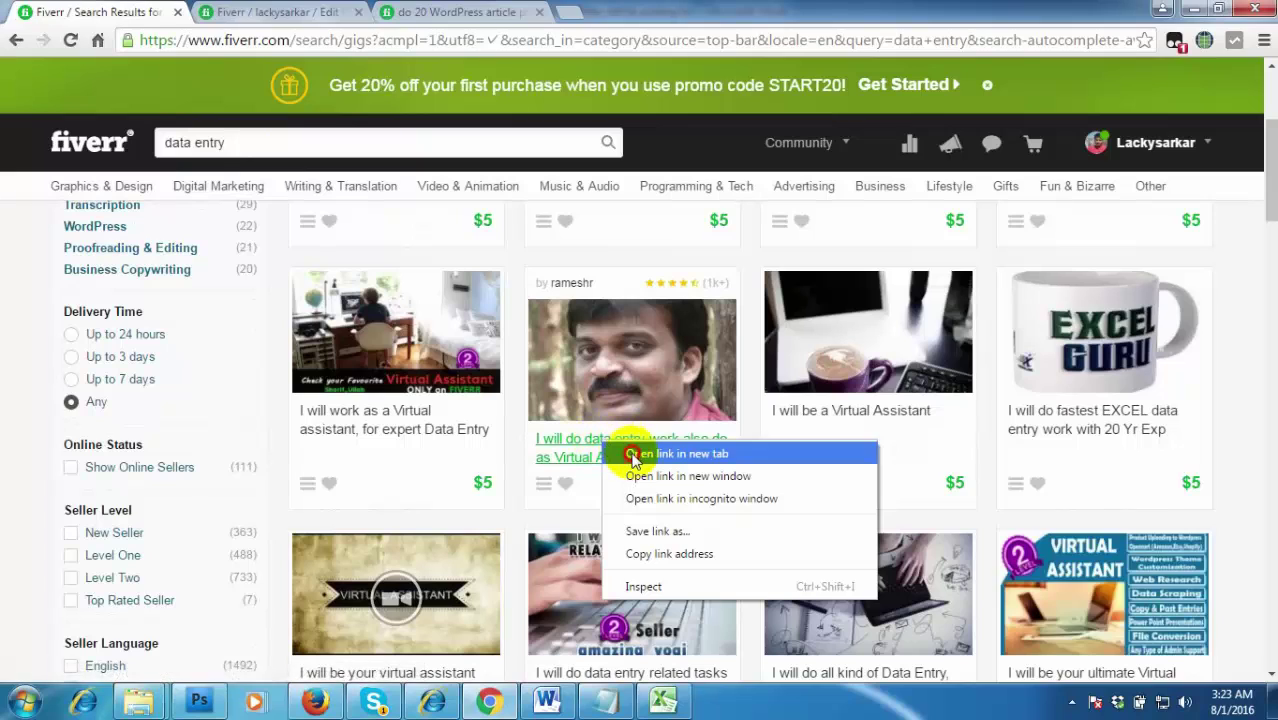
pyautogui.click(640, 450)
pyautogui.click(265, 11)
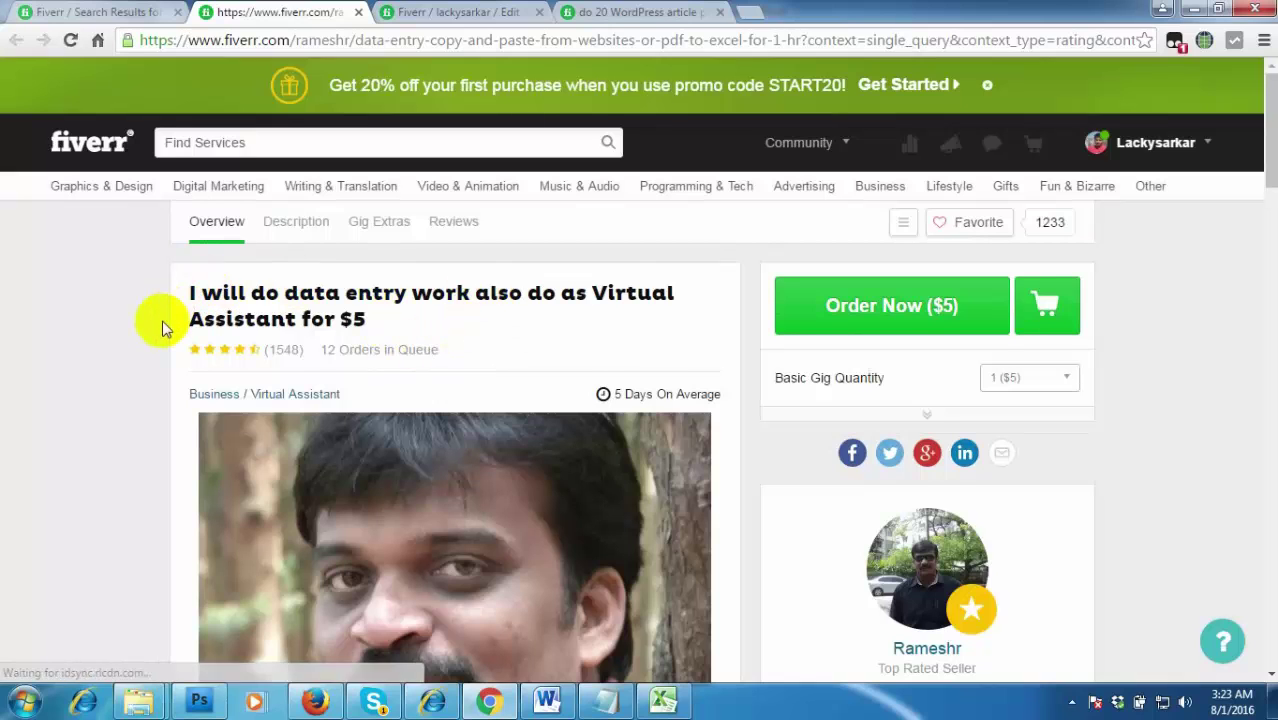
# Examine the competing data entry gig's title, image, About This Gig text and seller profile with its rating badge
pyautogui.scroll(-1, 162, 320)
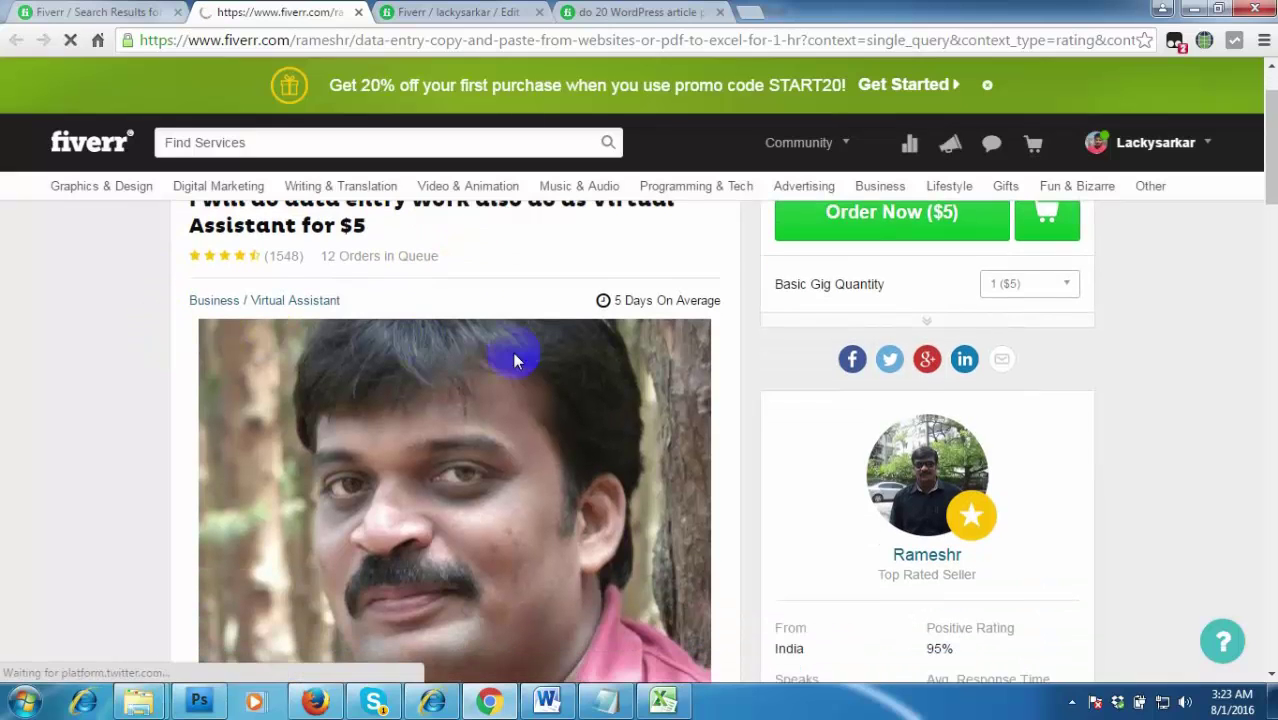
pyautogui.scroll(-5, 599, 379)
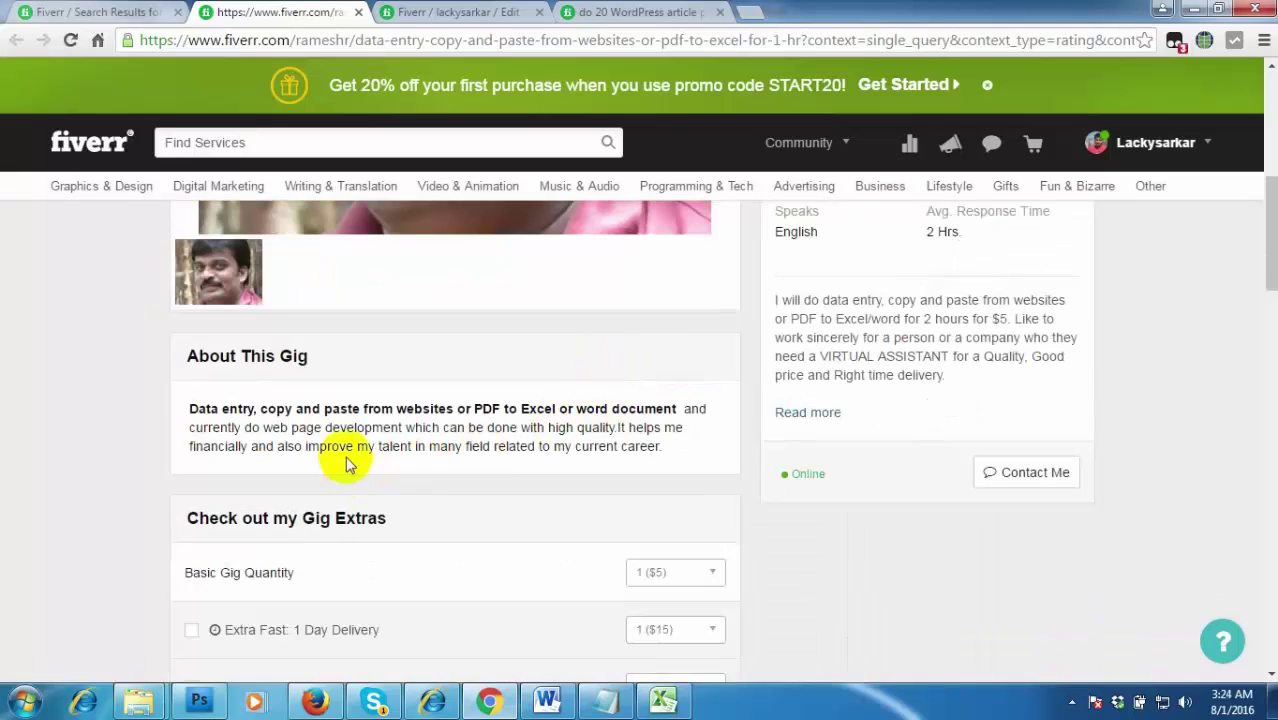
pyautogui.moveTo(190, 407); pyautogui.dragTo(667, 447)
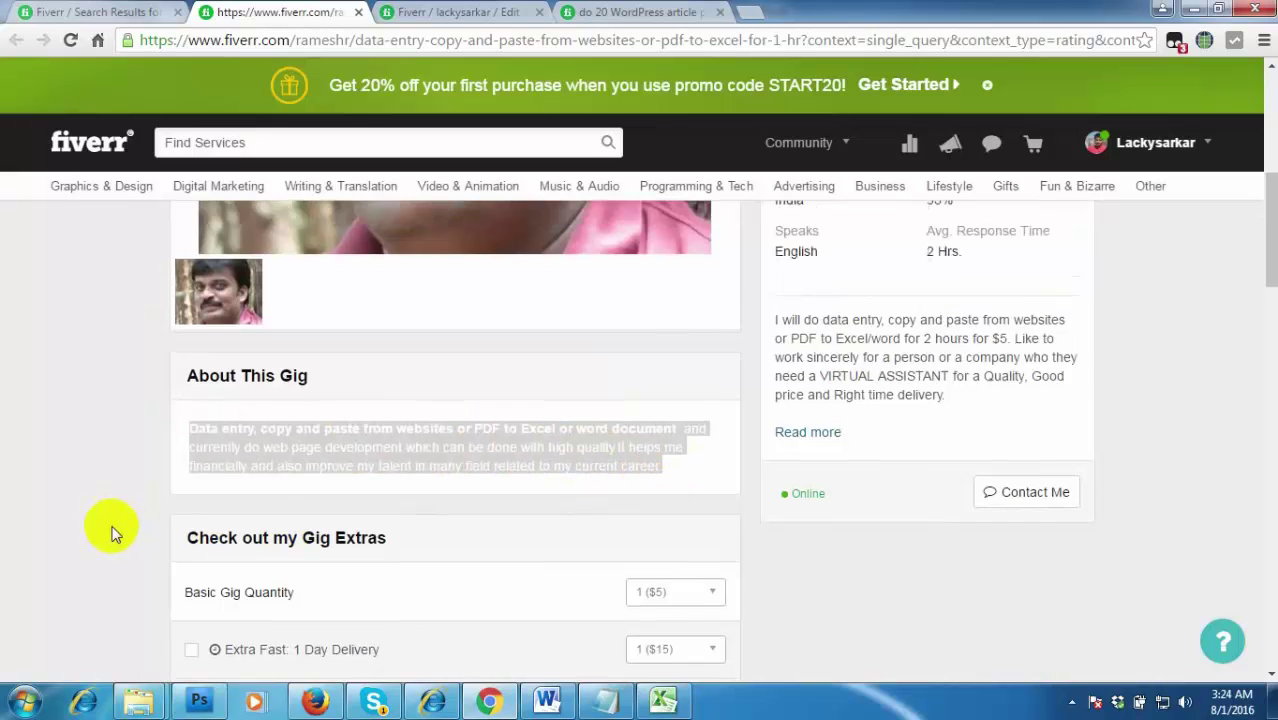
pyautogui.scroll(6, 108, 528)
pyautogui.scroll(-6, 112, 532)
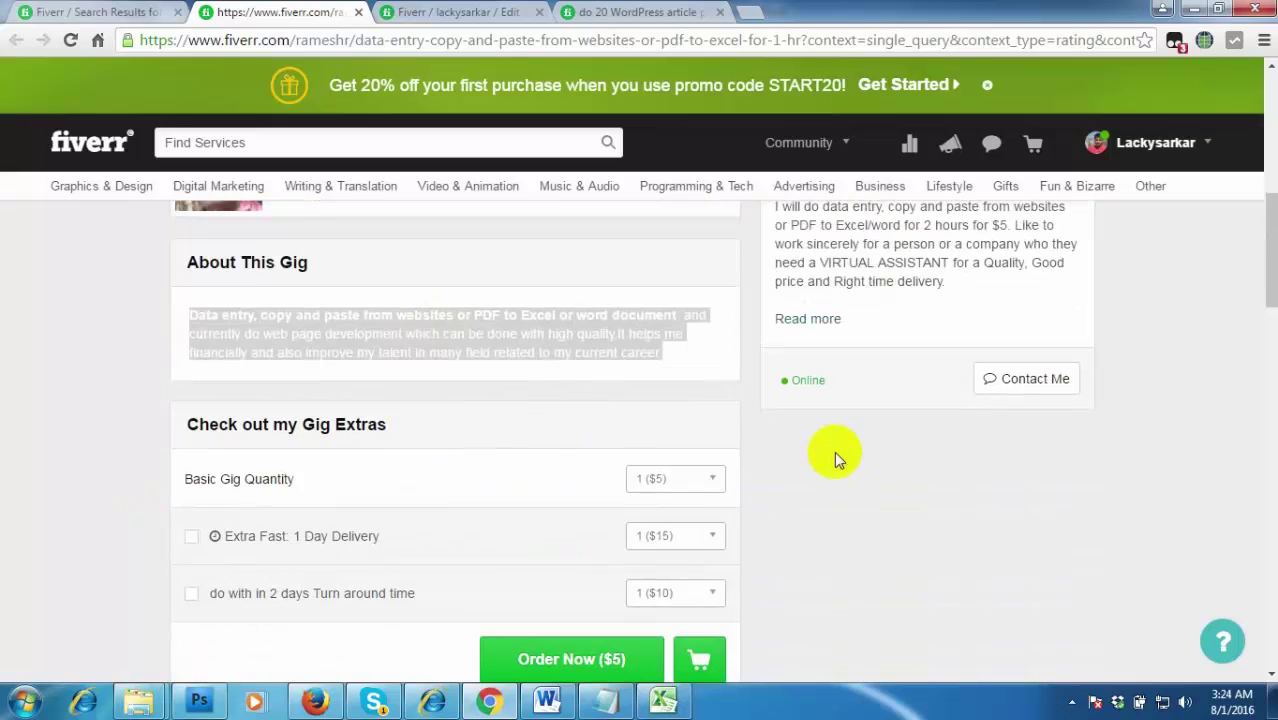
pyautogui.scroll(5, 892, 462)
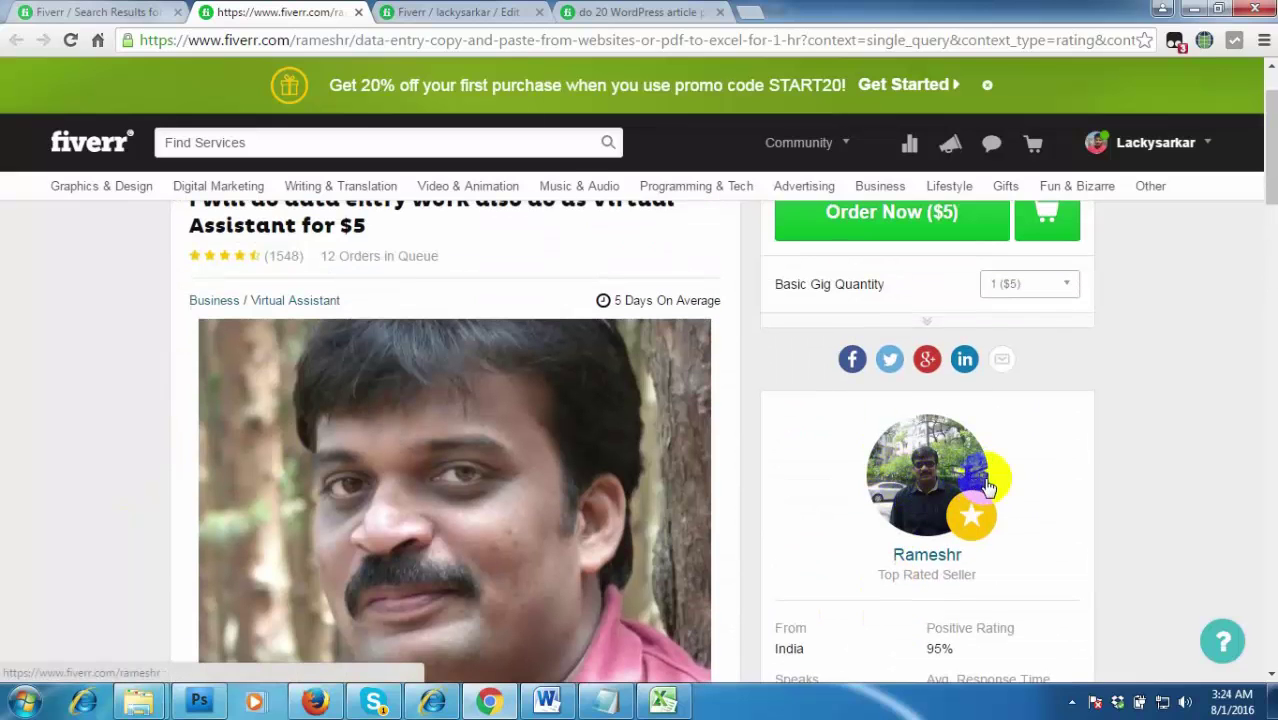
pyautogui.scroll(-2, 1060, 440)
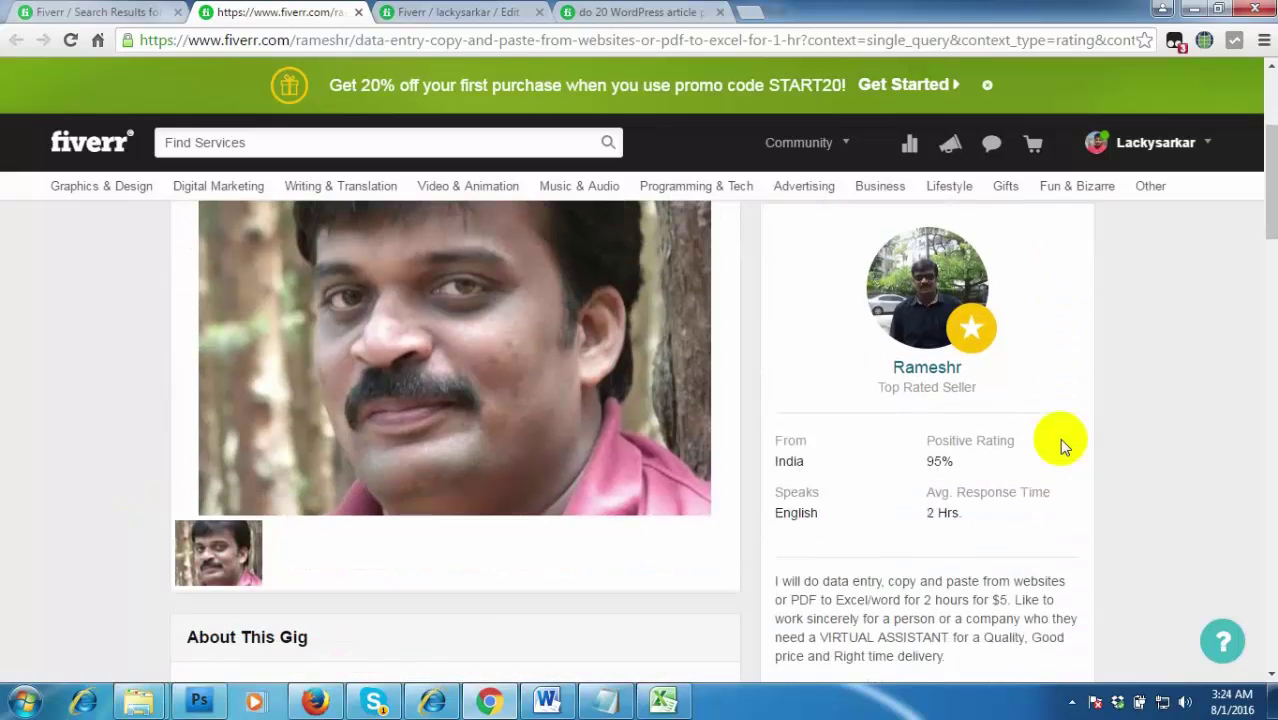
pyautogui.scroll(2, 1063, 447)
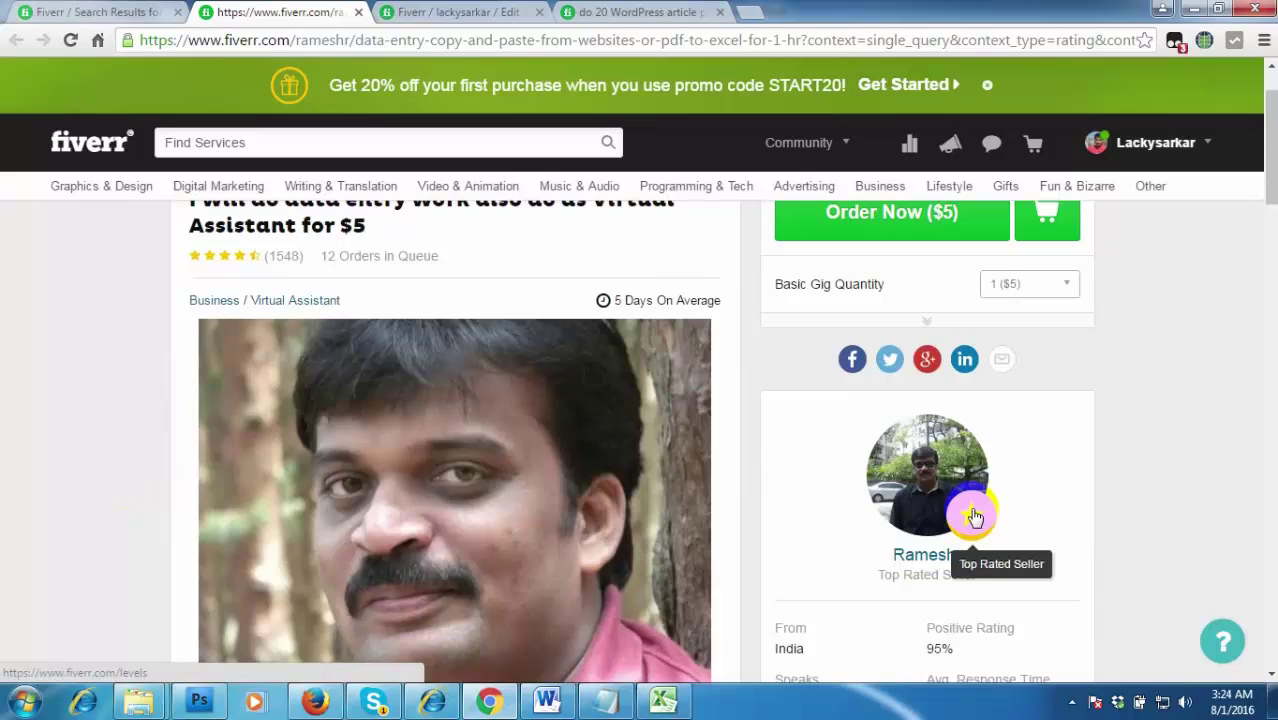
pyautogui.scroll(1, 975, 516)
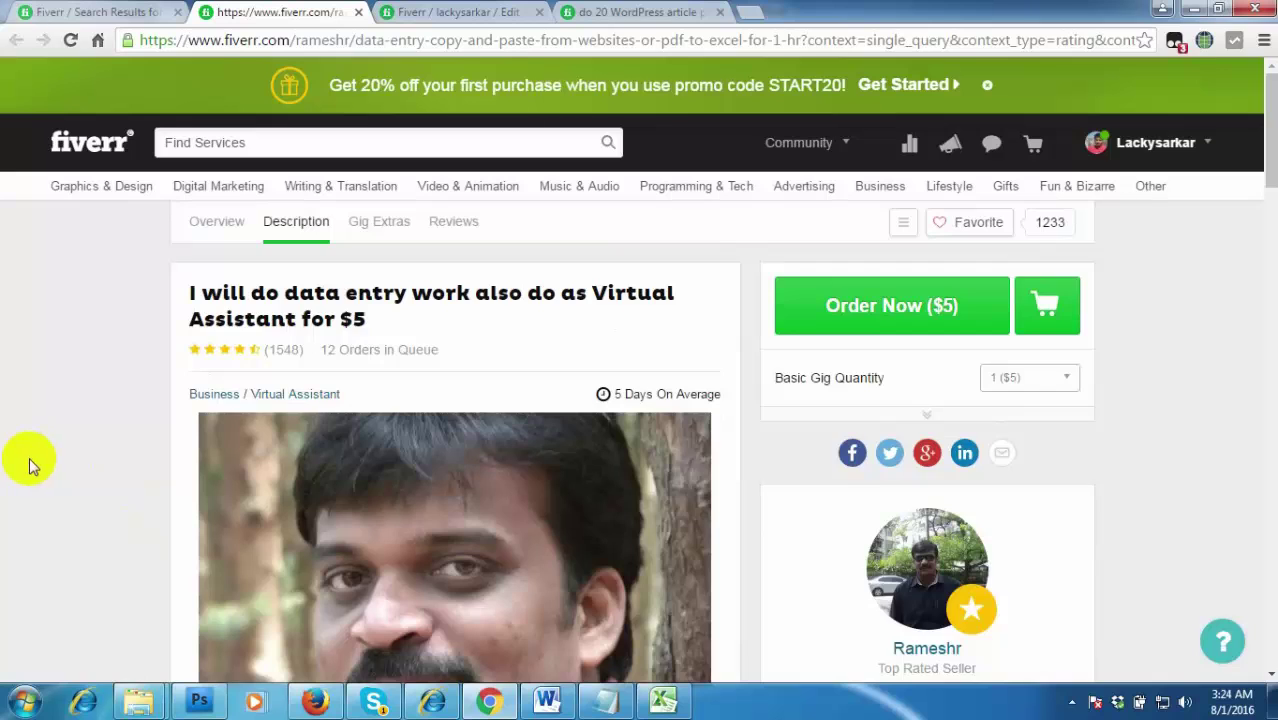
# Check the competing gig's extras, short description and customer reviews, and look at its main image again
pyautogui.scroll(-8, 30, 463)
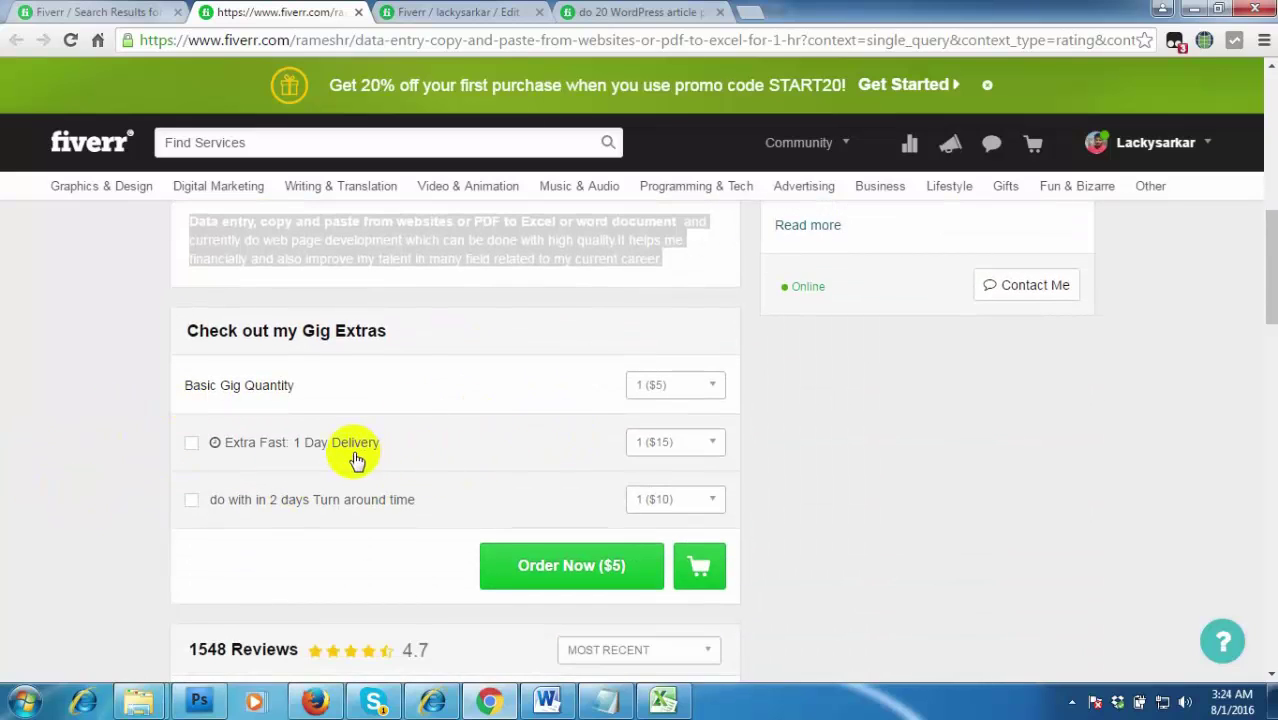
pyautogui.scroll(2, 373, 416)
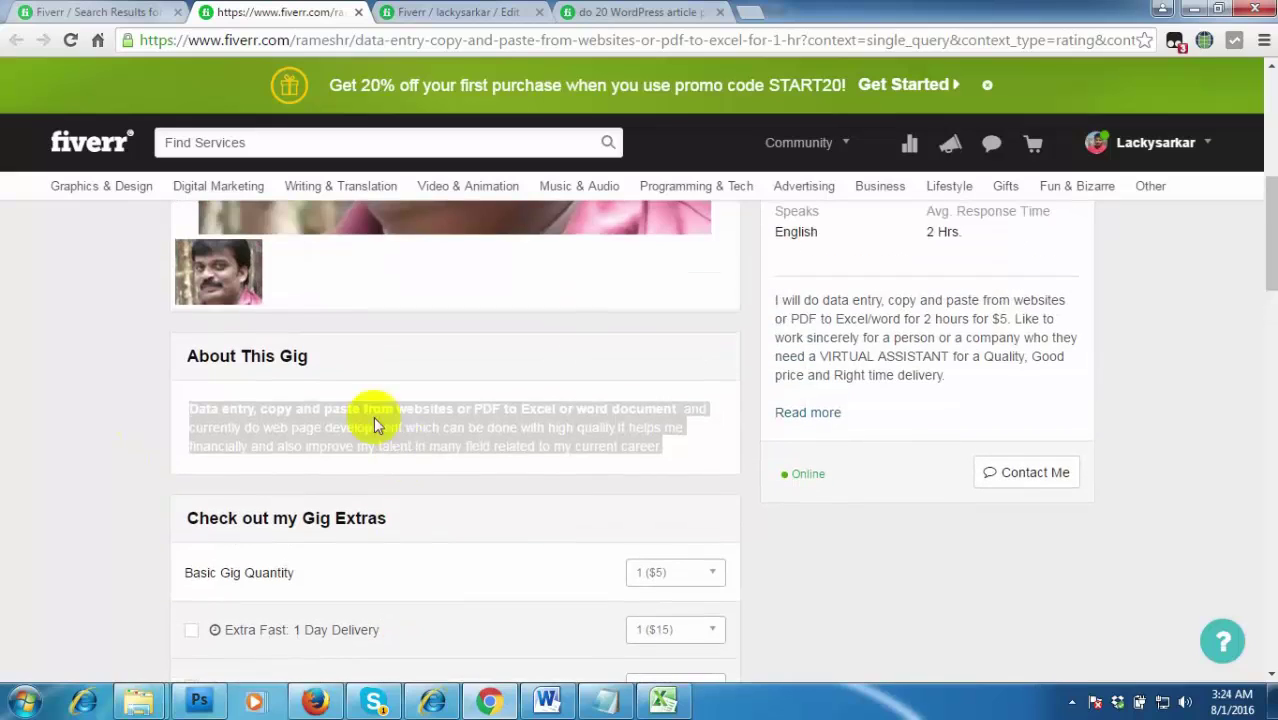
pyautogui.click(245, 436)
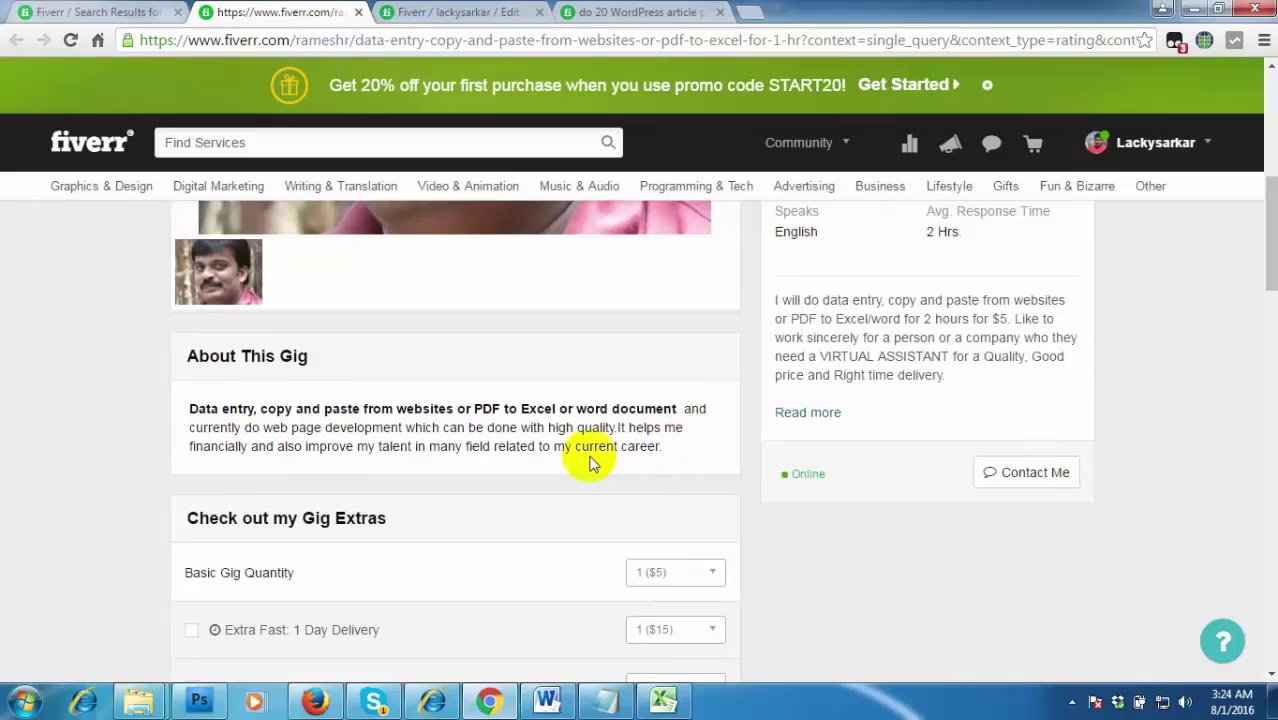
pyautogui.scroll(-4, 114, 505)
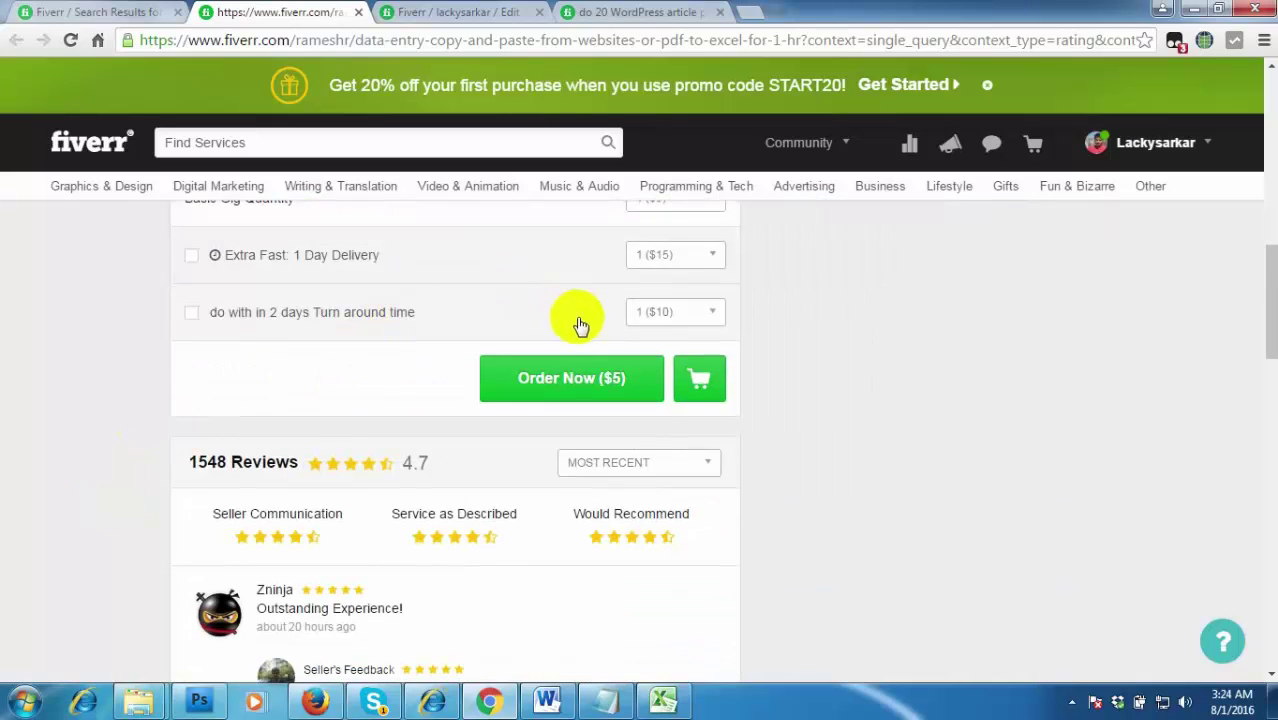
pyautogui.scroll(-1, 857, 360)
pyautogui.scroll(-5, 857, 360)
pyautogui.scroll(12, 856, 357)
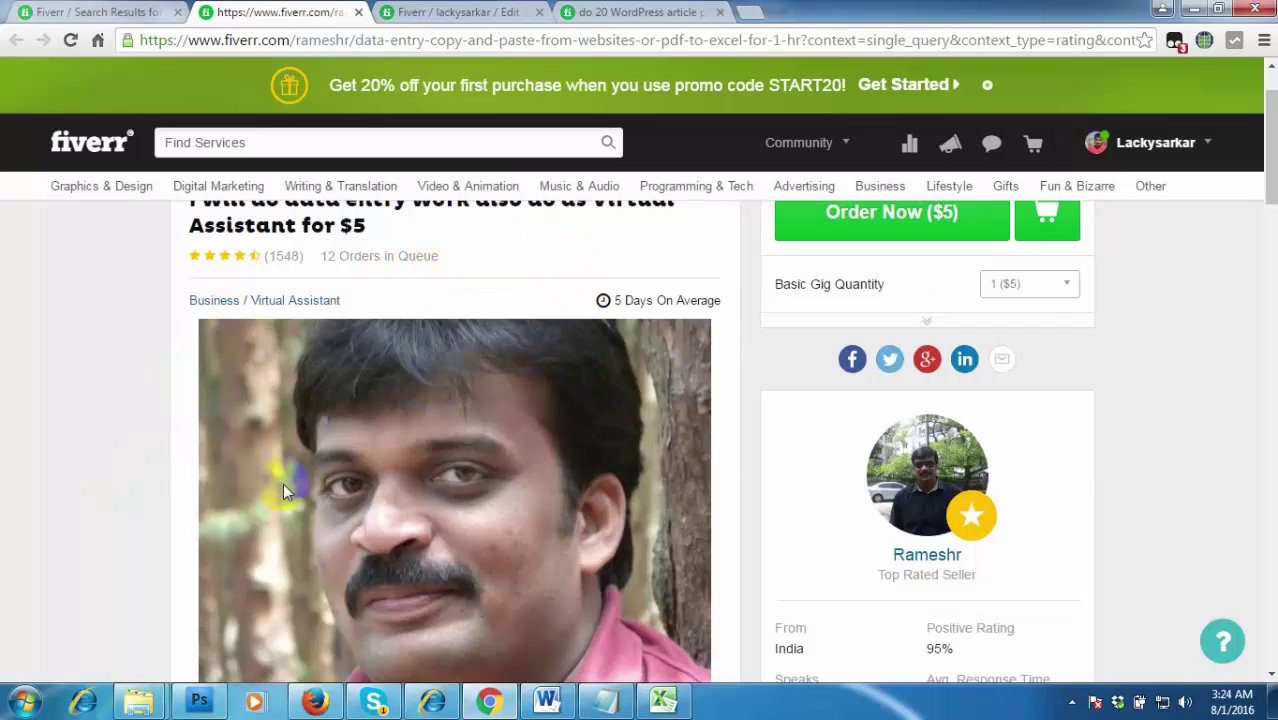
pyautogui.scroll(-6, 225, 516)
pyautogui.scroll(4, 225, 516)
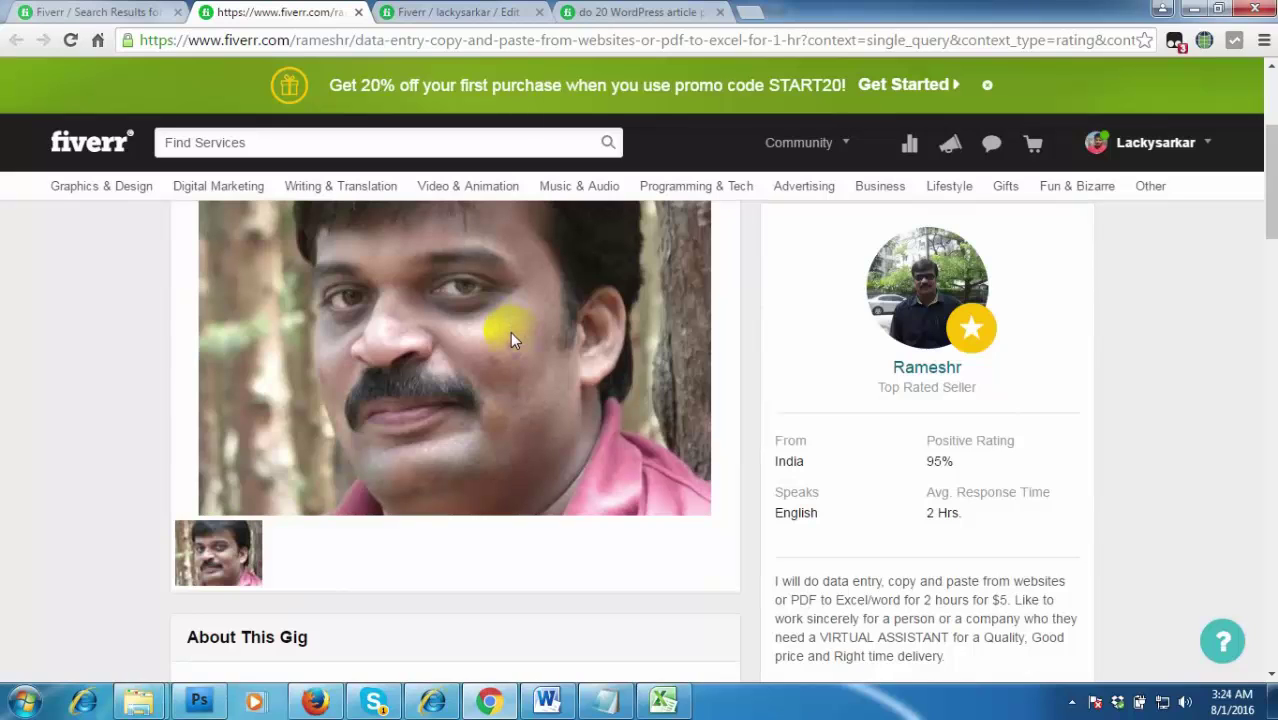
# Compare the WordPress article posting gig's image and package table with the competing data entry gig
pyautogui.click(628, 10)
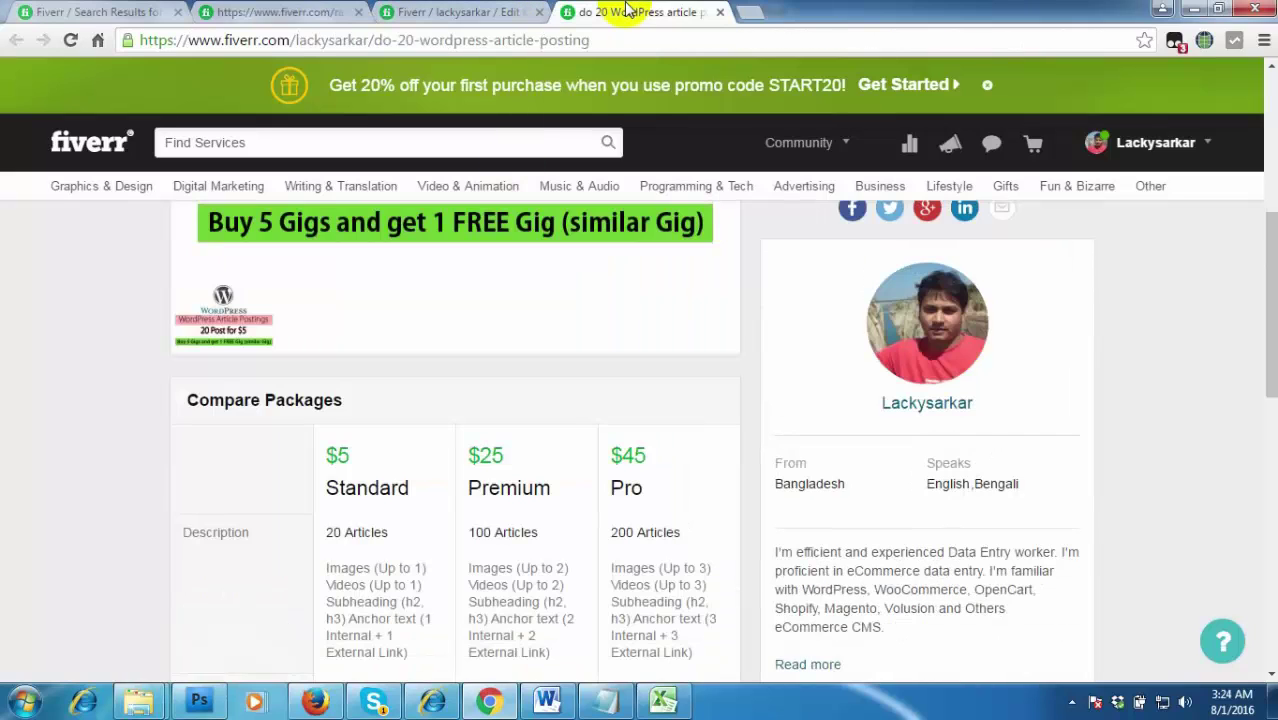
pyautogui.scroll(5, 1108, 413)
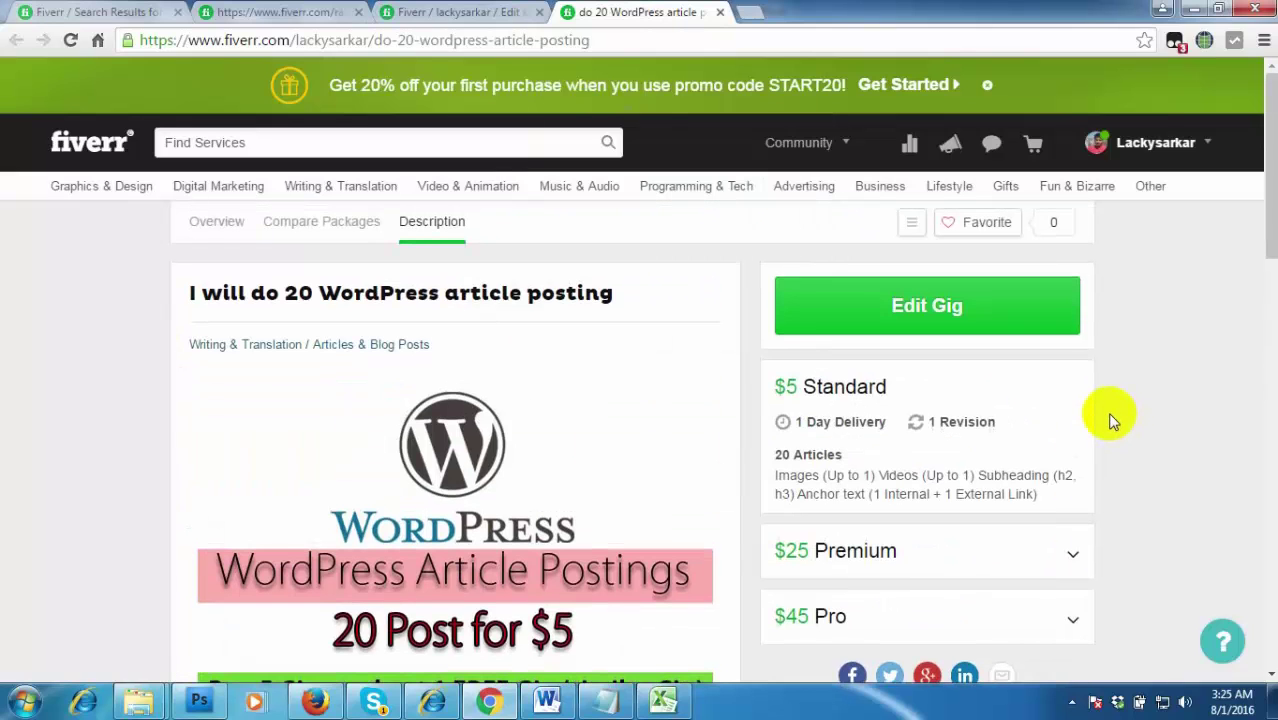
pyautogui.scroll(-1, 300, 414)
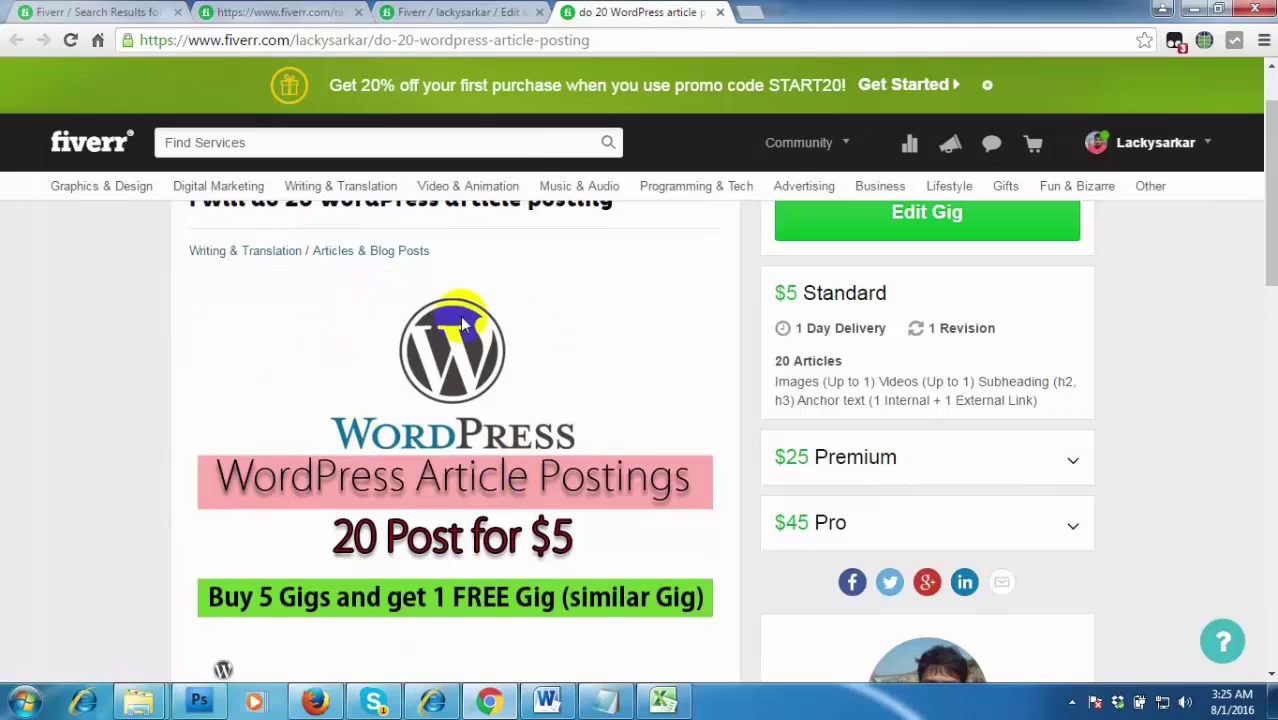
pyautogui.click(298, 11)
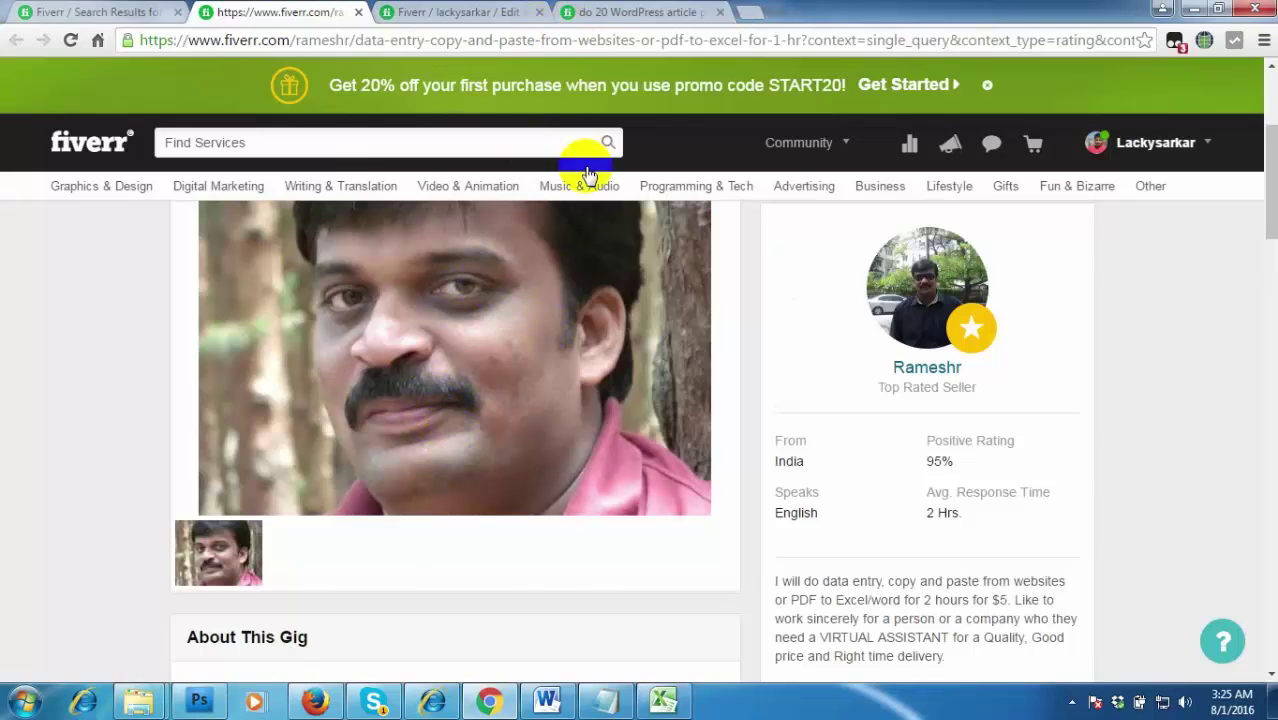
pyautogui.click(600, 12)
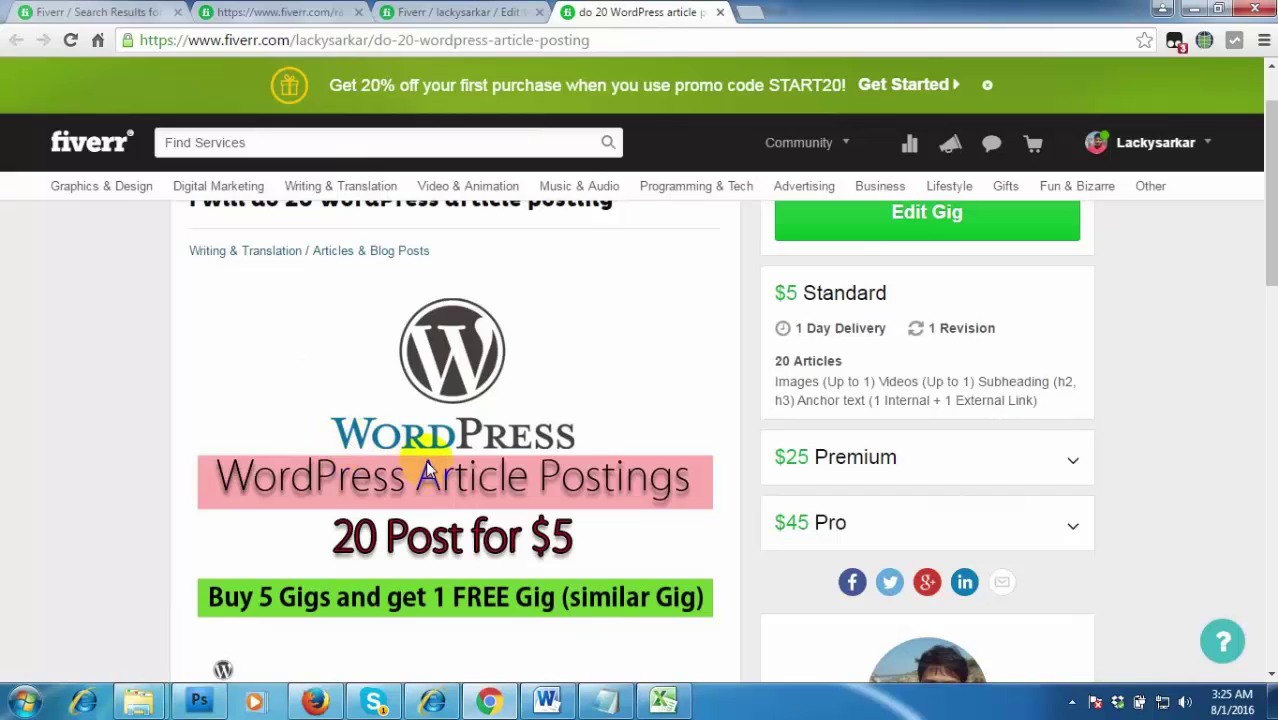
pyautogui.scroll(-8, 425, 460)
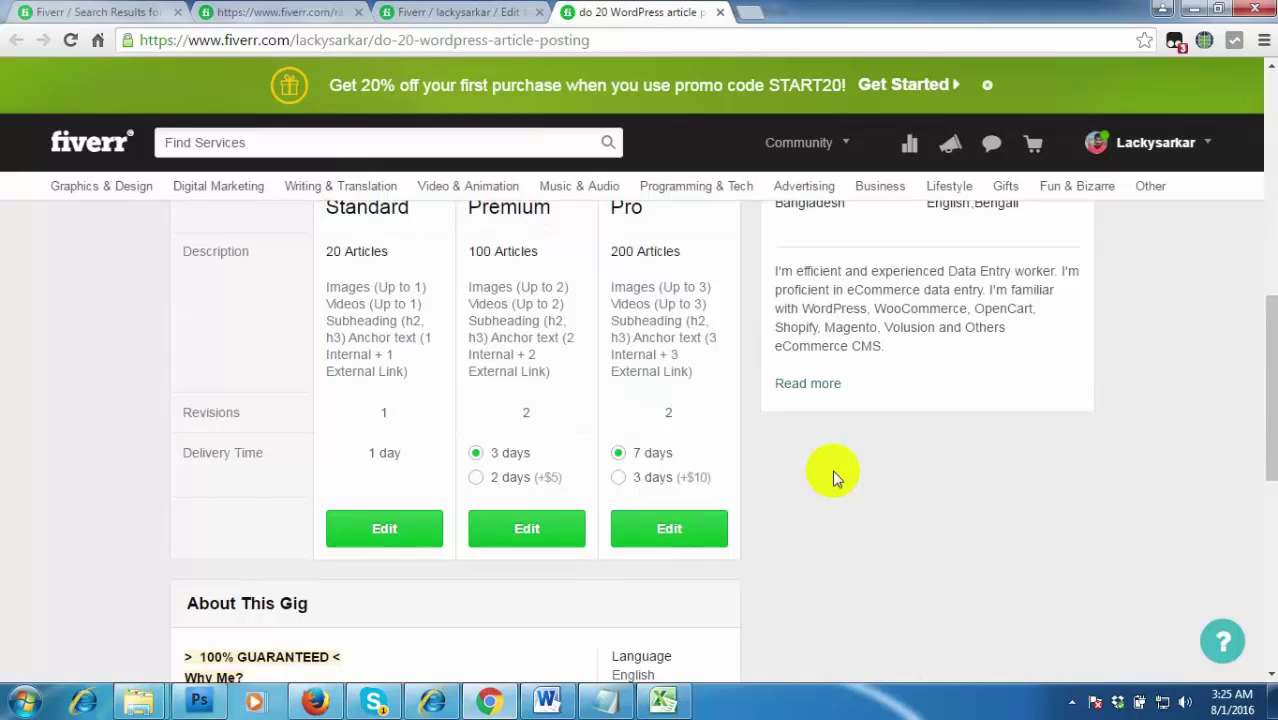
pyautogui.scroll(1, 716, 432)
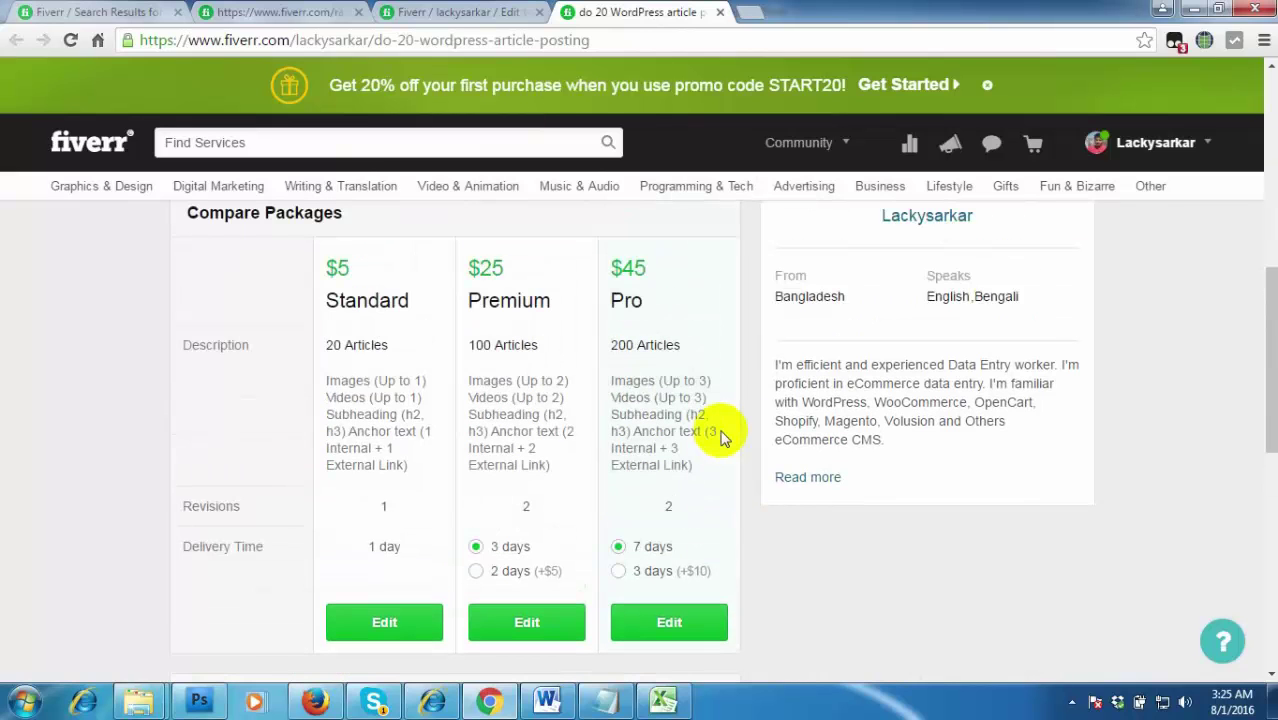